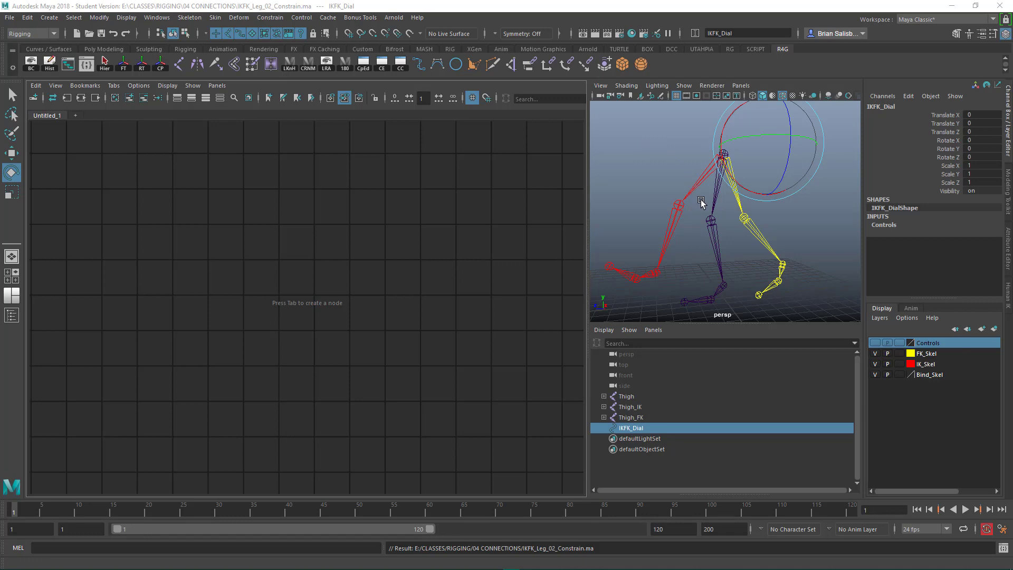
# Examine the bind, IK and FK leg chains by selecting Thigh, Thigh_IK and Thigh_FK in turn.
pyautogui.moveTo(649, 169)
pyautogui.keyDown('alt'); pyautogui.mouseDown(button='right')
pyautogui.moveTo(621, 160)
pyautogui.moveTo(659, 167)
pyautogui.mouseUp(button='right'); pyautogui.keyUp('alt')
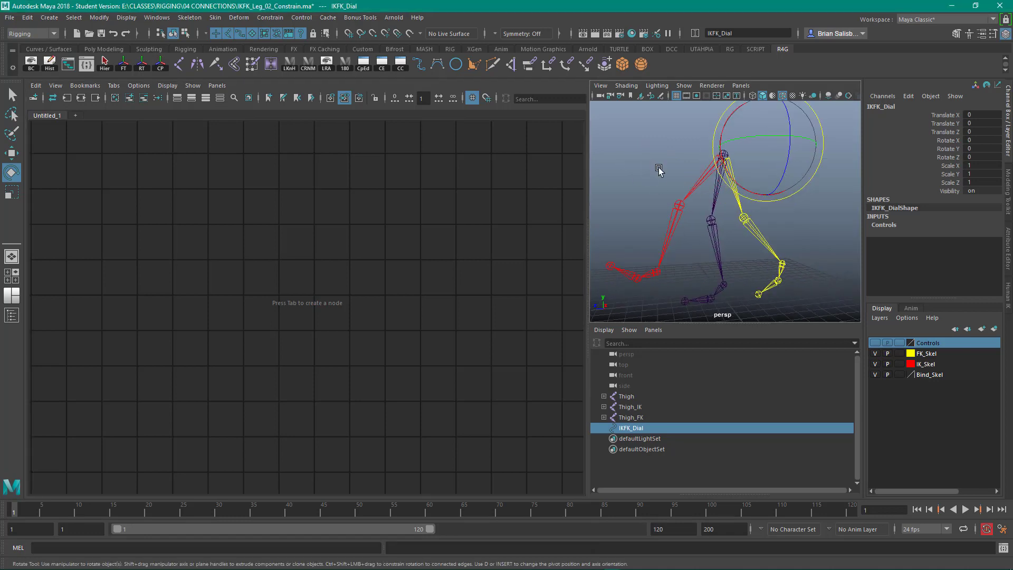
pyautogui.click(631, 396)
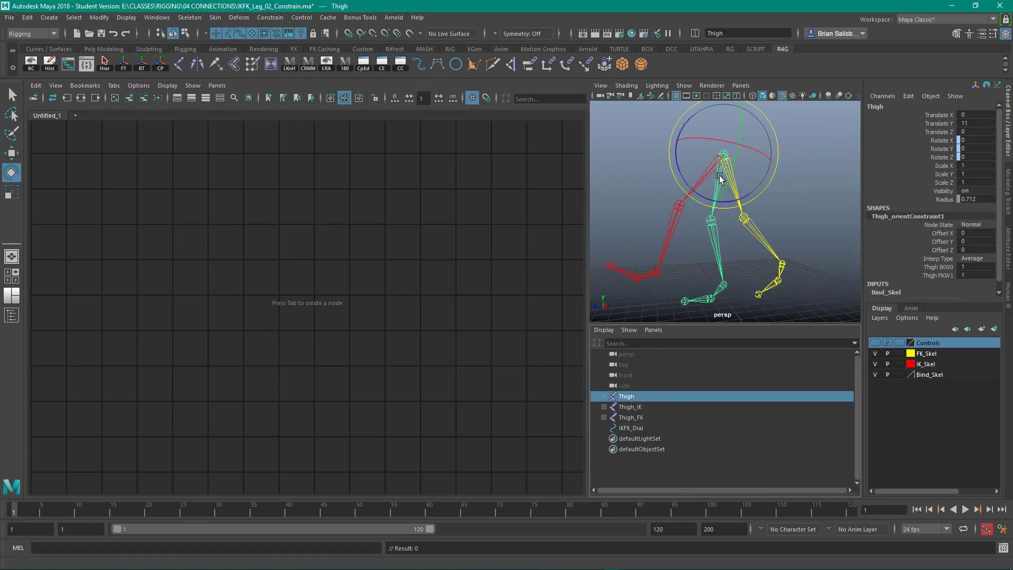
pyautogui.click(631, 409)
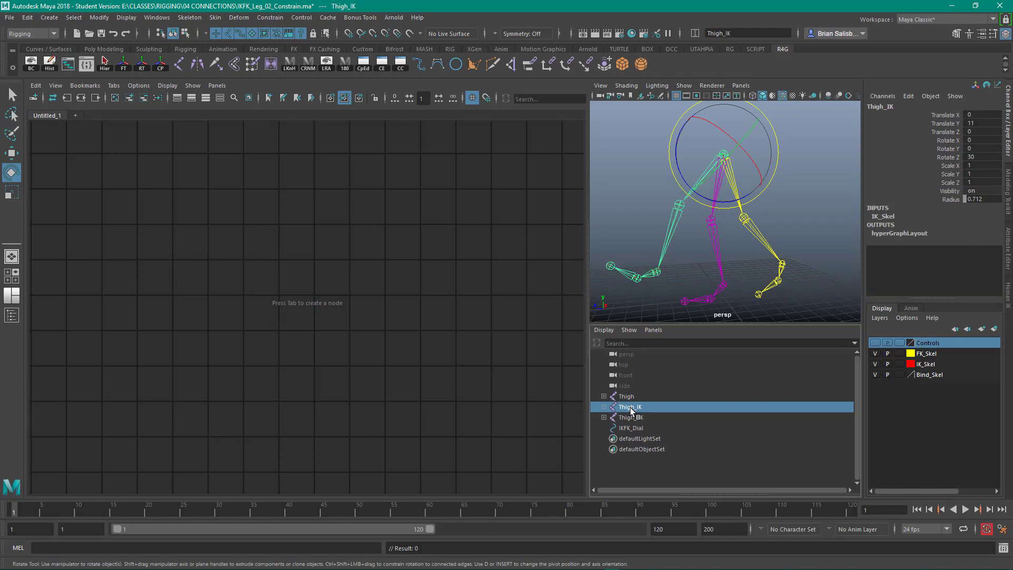
pyautogui.click(636, 416)
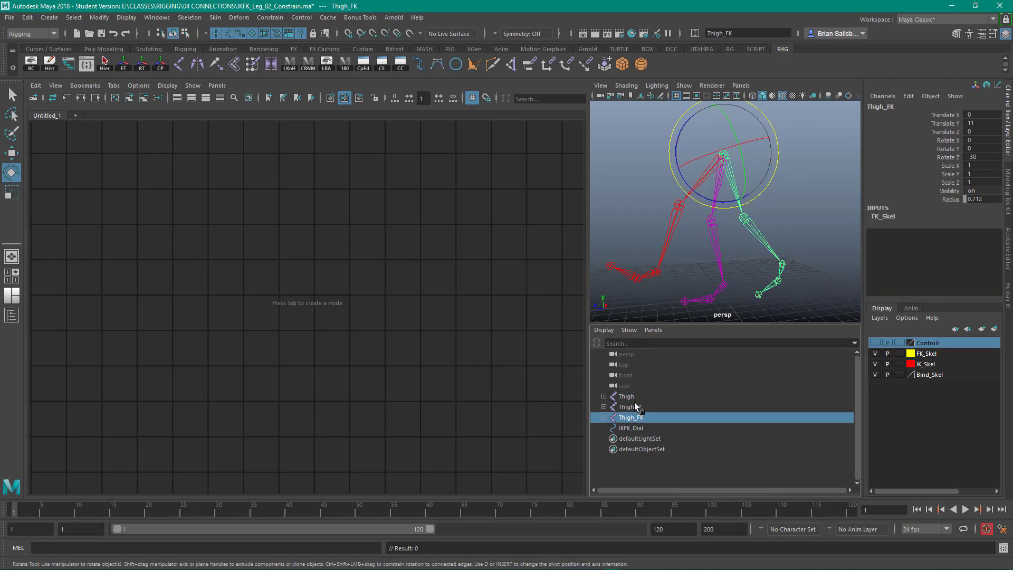
pyautogui.click(634, 407)
pyautogui.click(633, 418)
pyautogui.click(632, 407)
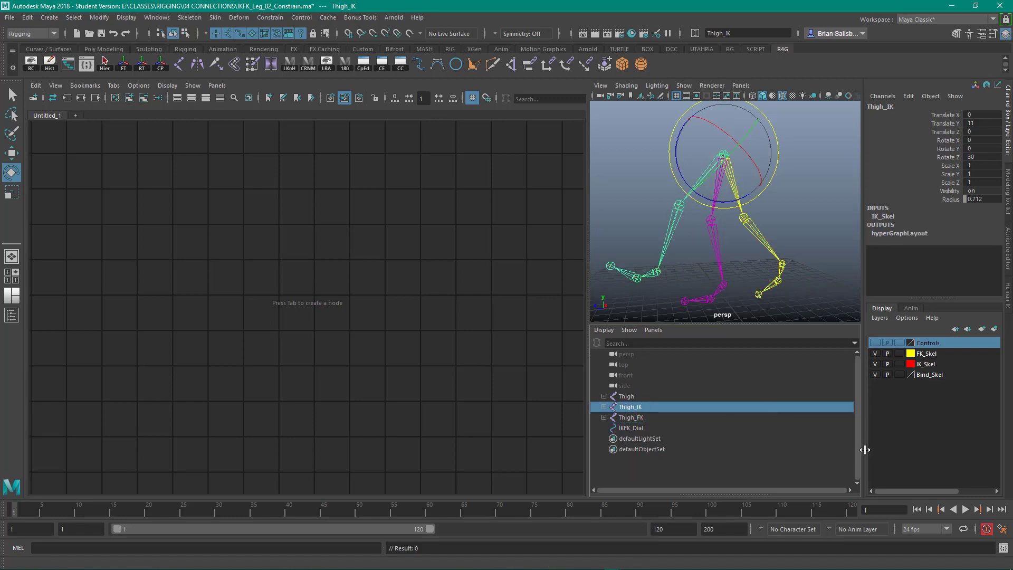
pyautogui.click(822, 286)
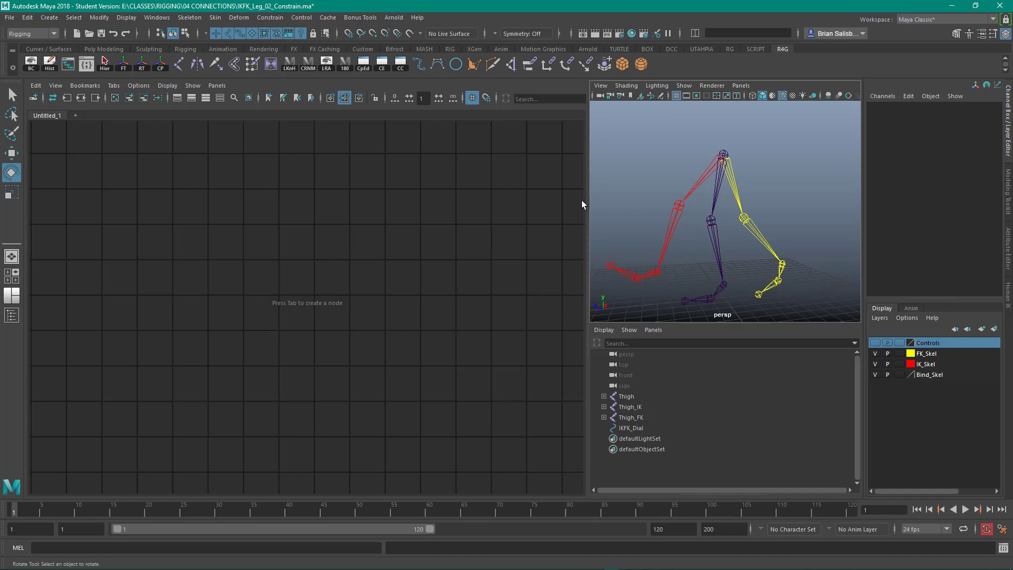
# Apply the Three Panes Split Right layout to the workspace.
pyautogui.rightClick(12, 296)
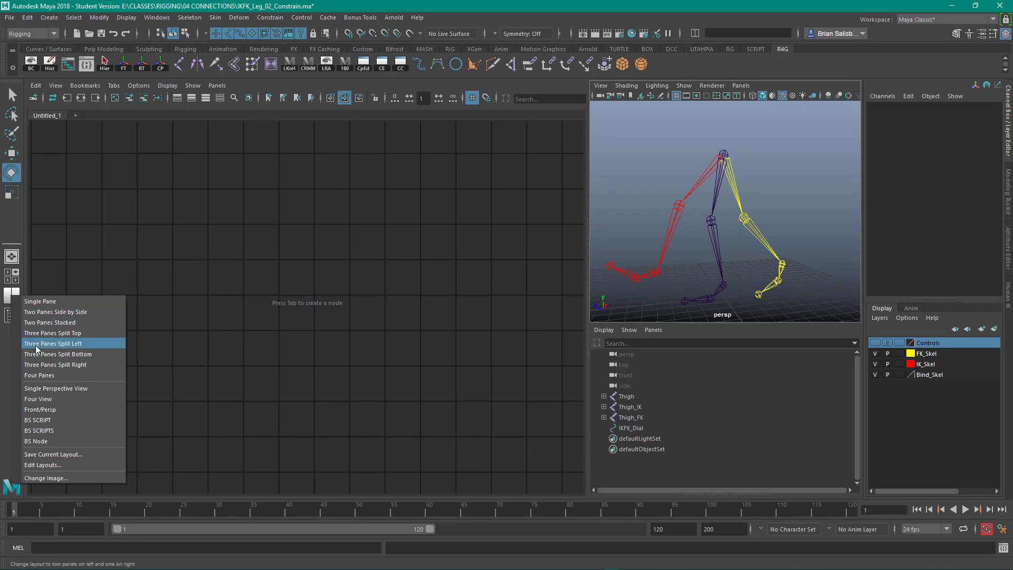
pyautogui.click(84, 365)
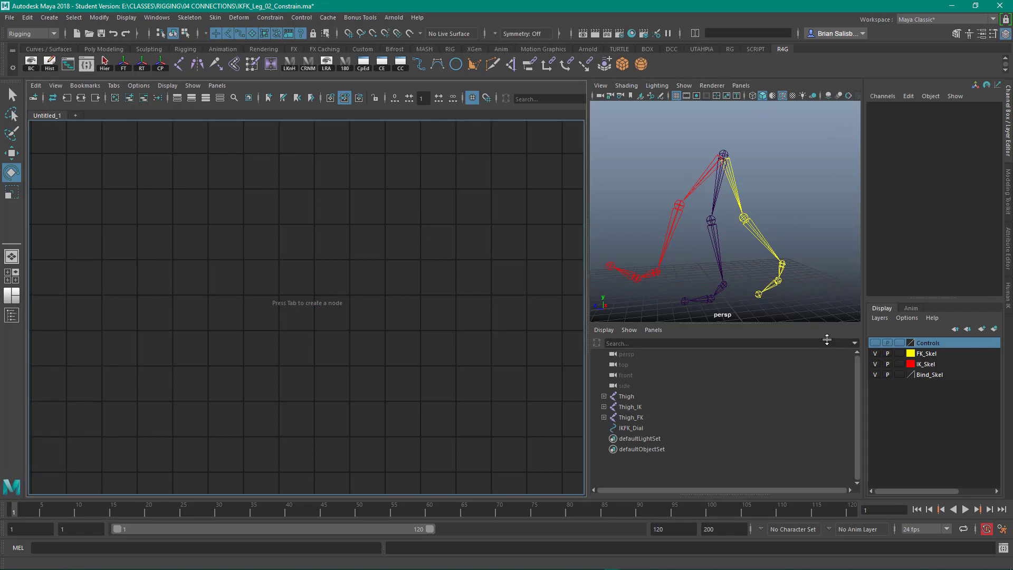
pyautogui.click(217, 85)
pyautogui.moveTo(245, 118)
pyautogui.click(472, 195)
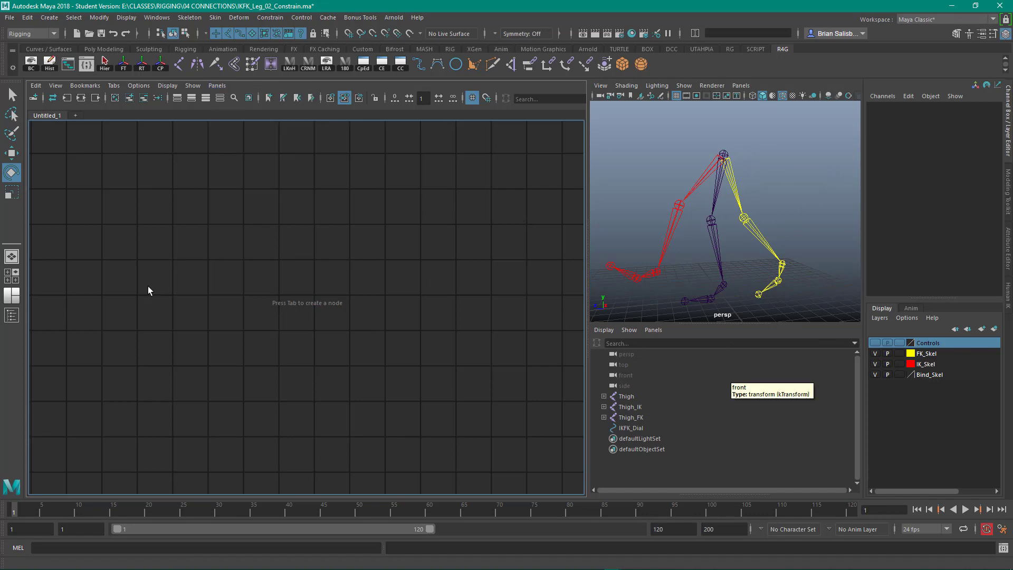
pyautogui.click(10, 318)
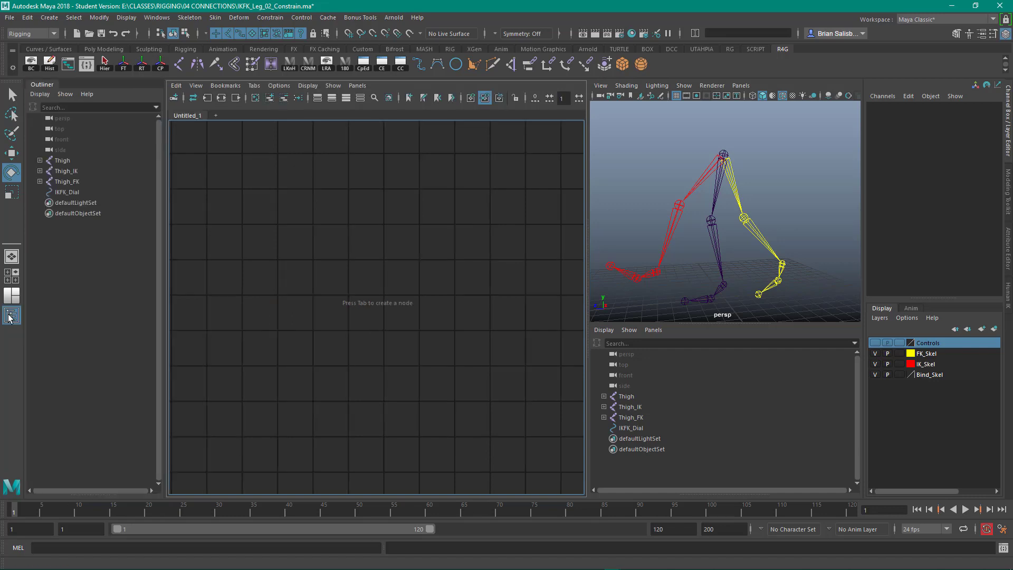
pyautogui.click(9, 319)
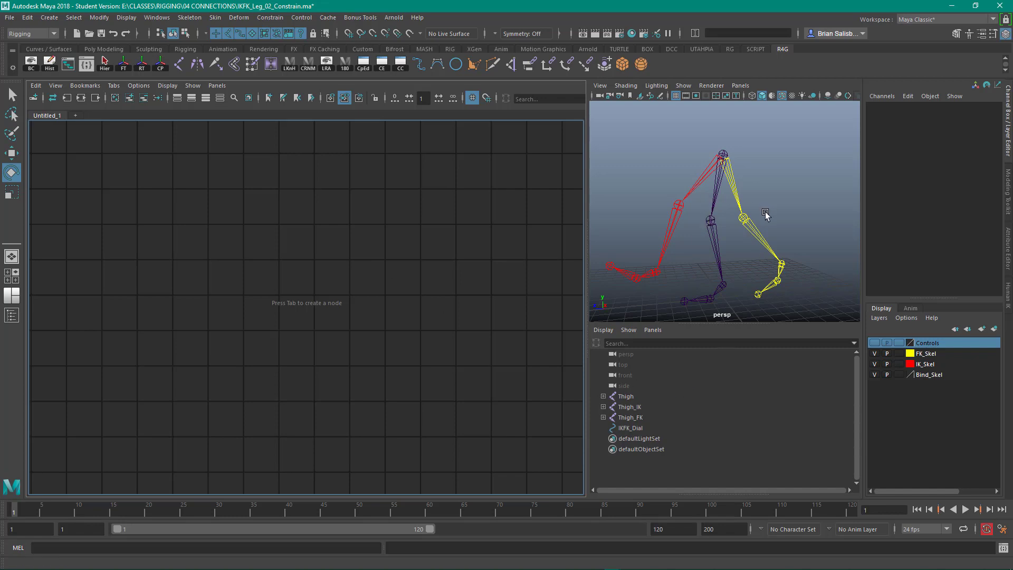
# Add the bind skeleton's Thigh joint to the Node Editor graph, removing it and adding it once more.
pyautogui.click(719, 187)
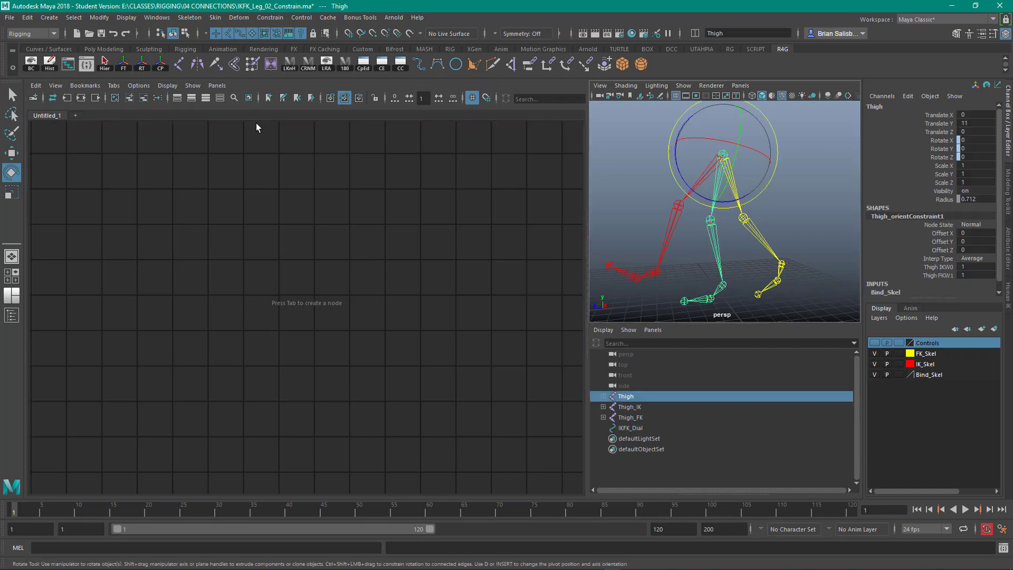
pyautogui.click(128, 97)
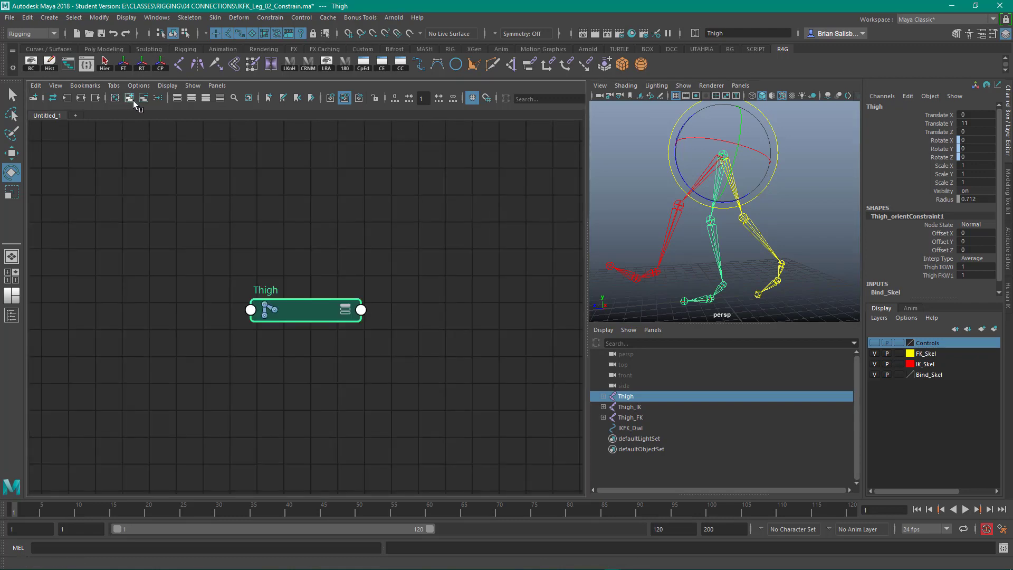
pyautogui.click(144, 99)
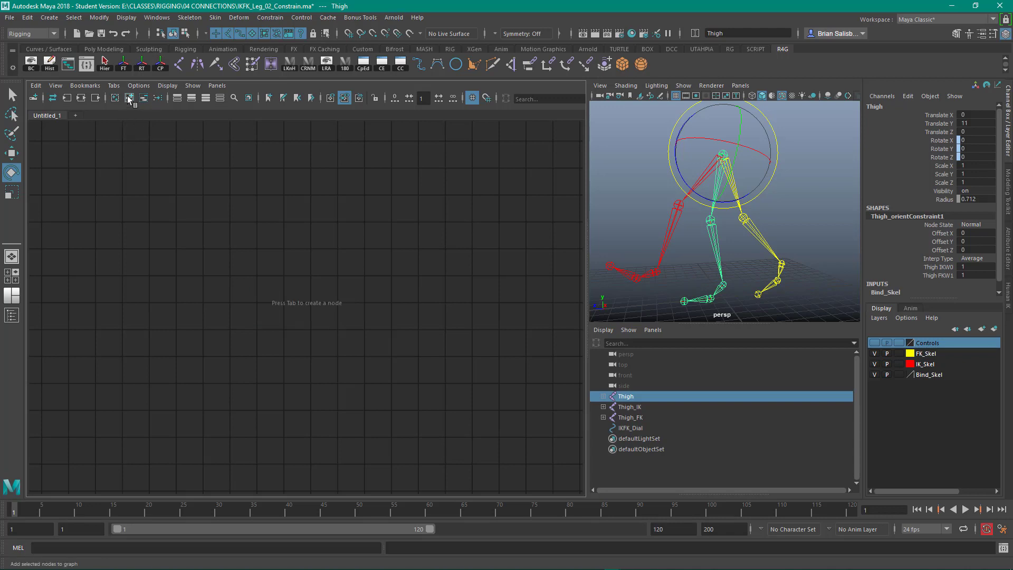
pyautogui.click(128, 98)
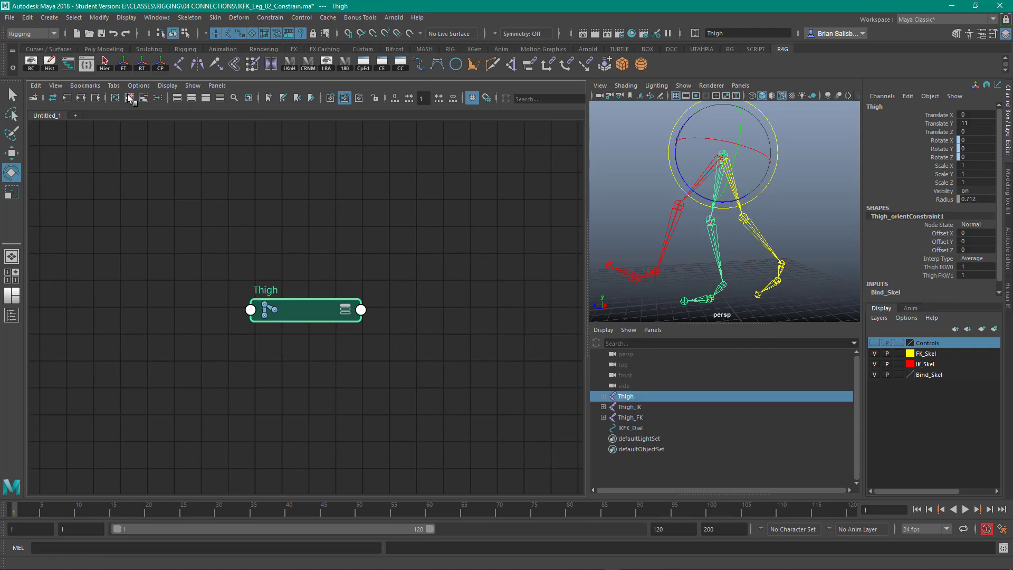
# Try to clear the Node Editor graph with the Thigh node pinned, and clear it after unpinning the node.
pyautogui.moveTo(341, 230); pyautogui.dragTo(319, 369)
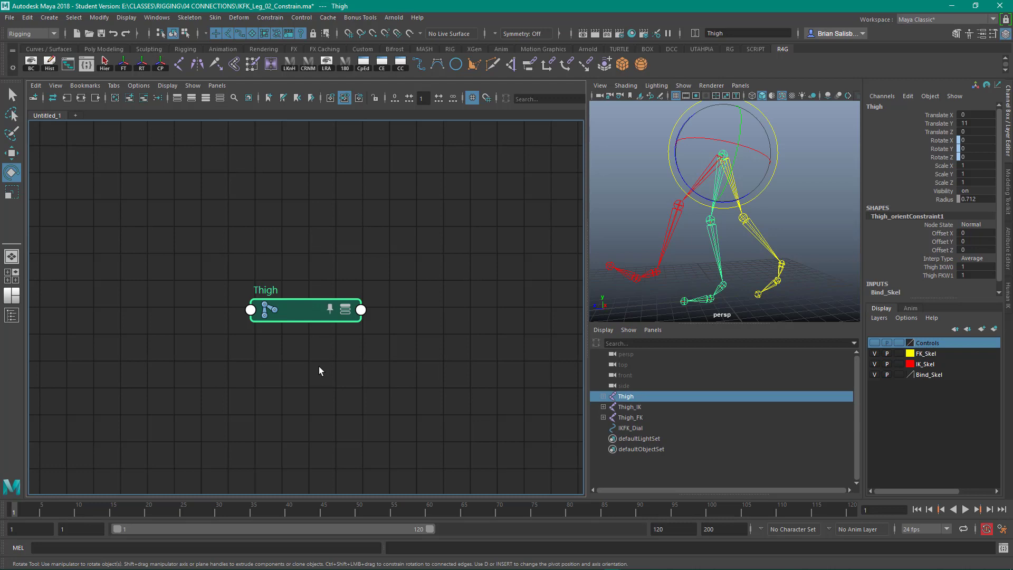
pyautogui.click(114, 97)
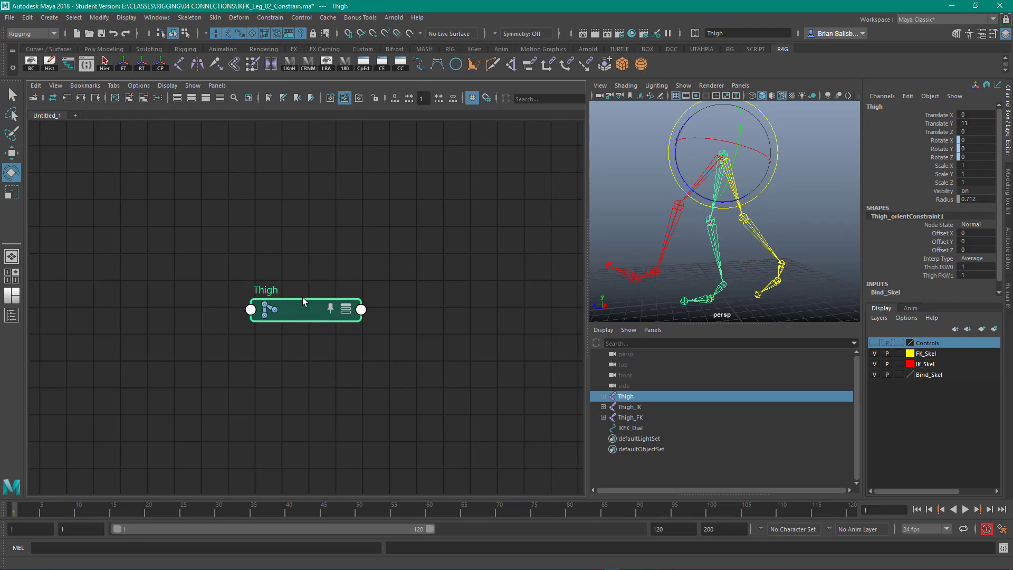
pyautogui.click(37, 86)
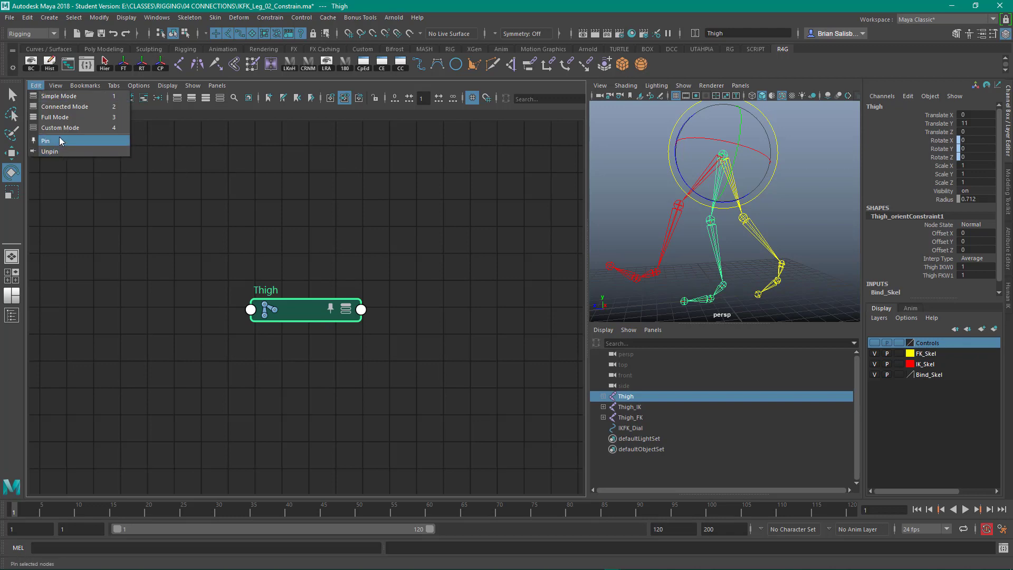
pyautogui.click(438, 198)
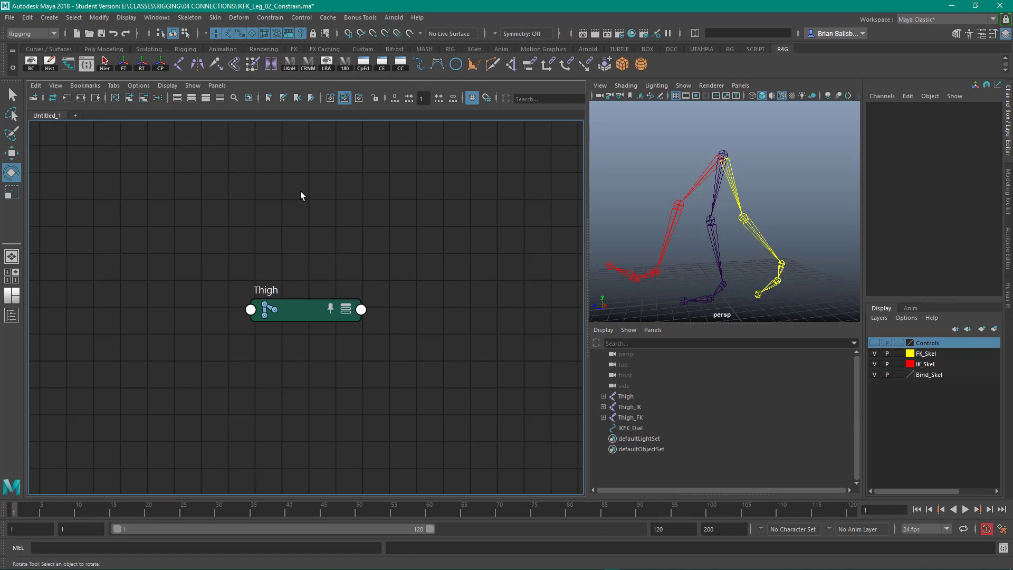
pyautogui.click(306, 313)
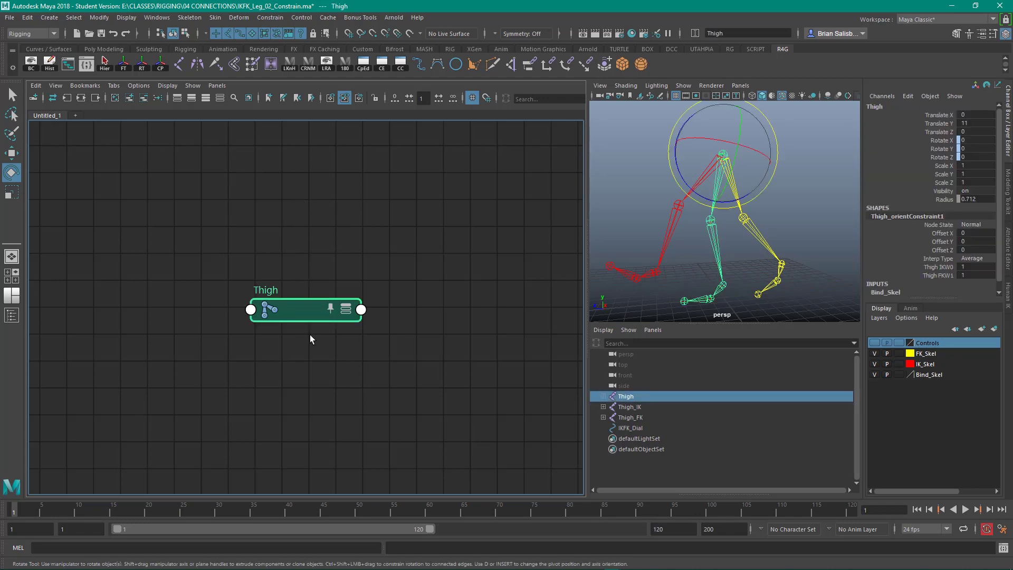
pyautogui.click(250, 210)
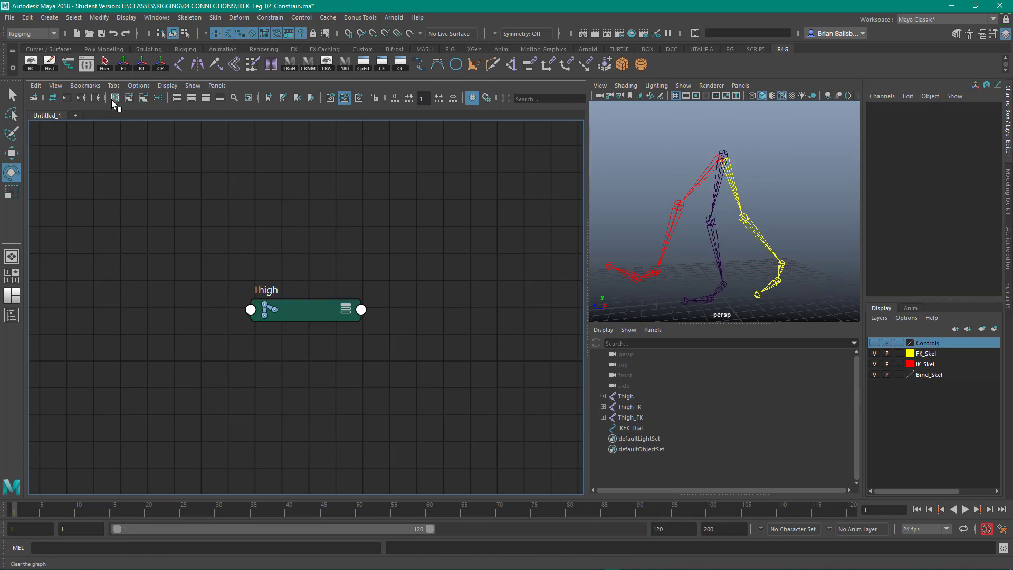
pyautogui.click(115, 98)
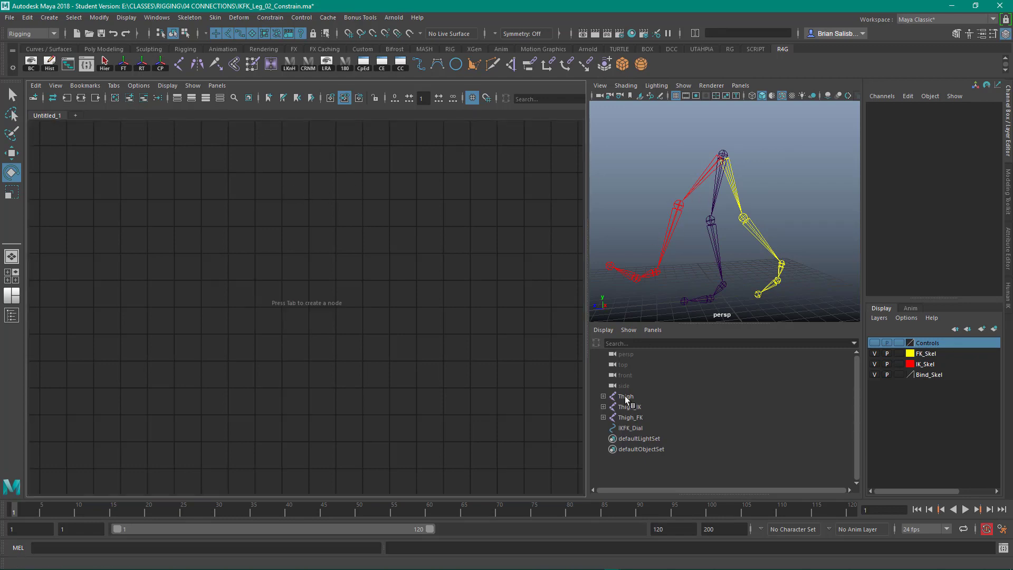
# Add the Thigh joint to the empty Node Editor graph and show its connected attributes.
pyautogui.click(626, 396)
pyautogui.click(129, 98)
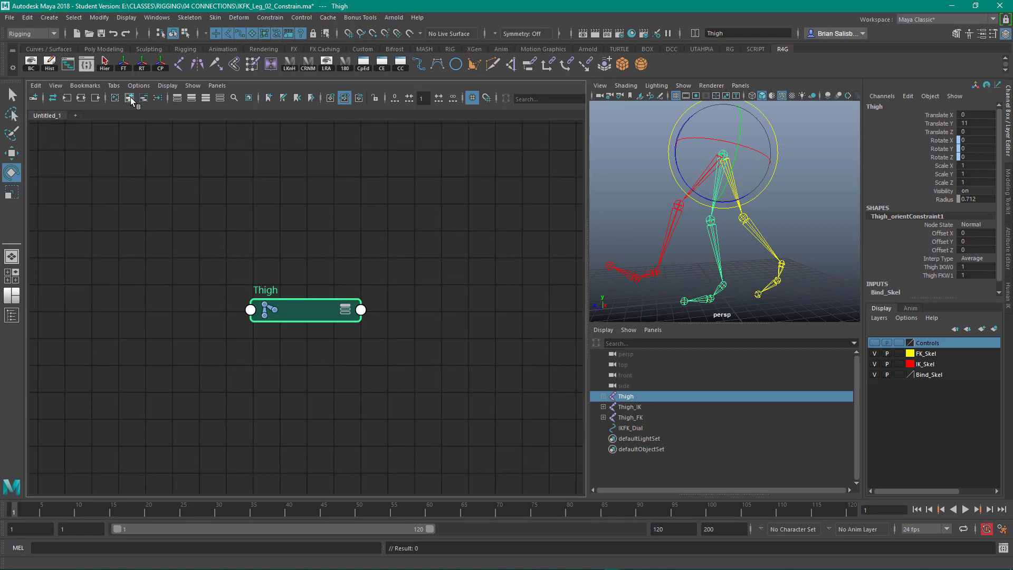
pyautogui.click(191, 97)
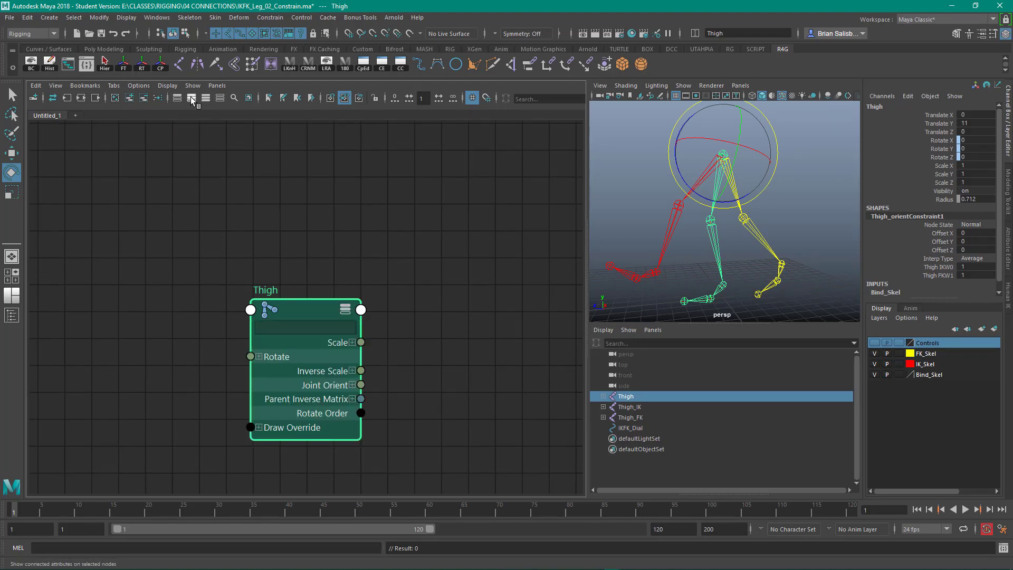
# Switch the Thigh node to Full Mode and back to Connected Mode, and reposition it in the graph.
pyautogui.click(206, 98)
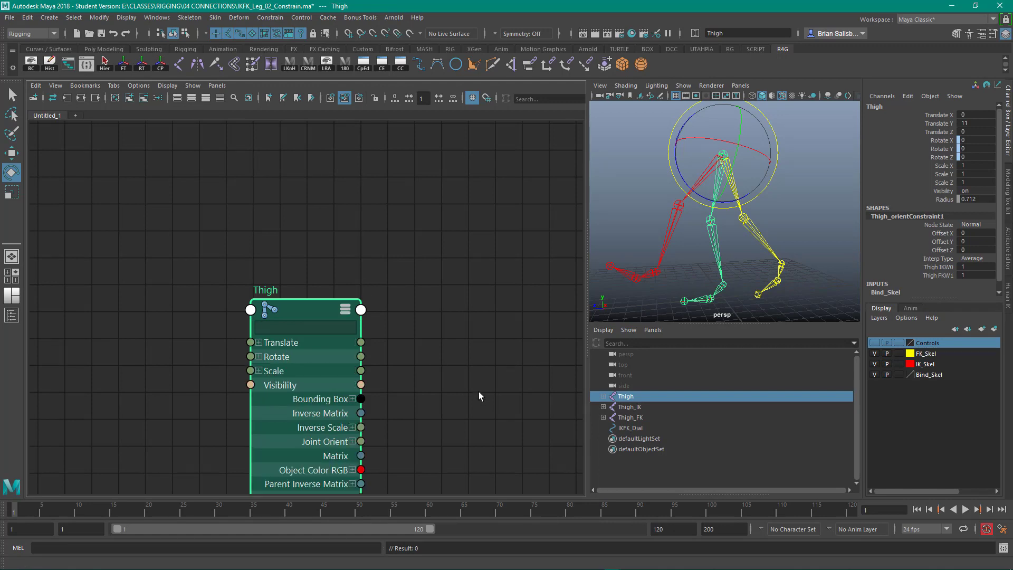
pyautogui.moveTo(478, 350); pyautogui.dragTo(462, 227, button='middle')
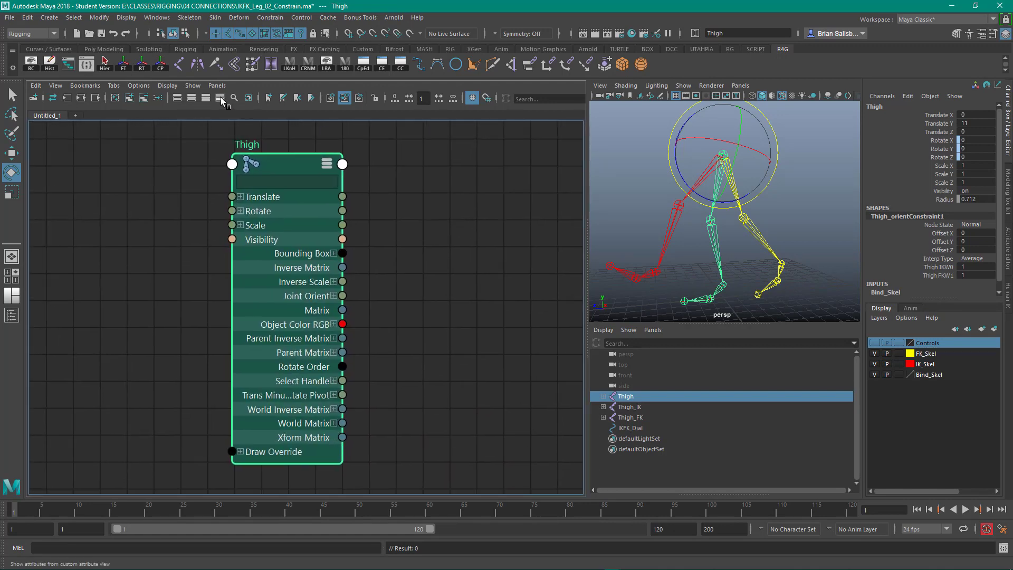
pyautogui.click(192, 98)
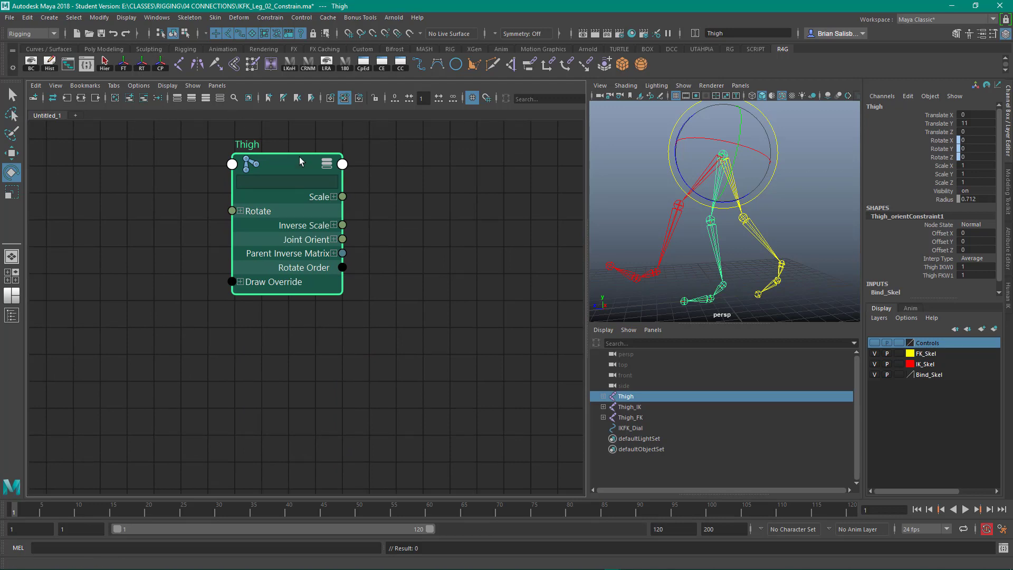
pyautogui.moveTo(295, 166); pyautogui.dragTo(351, 182)
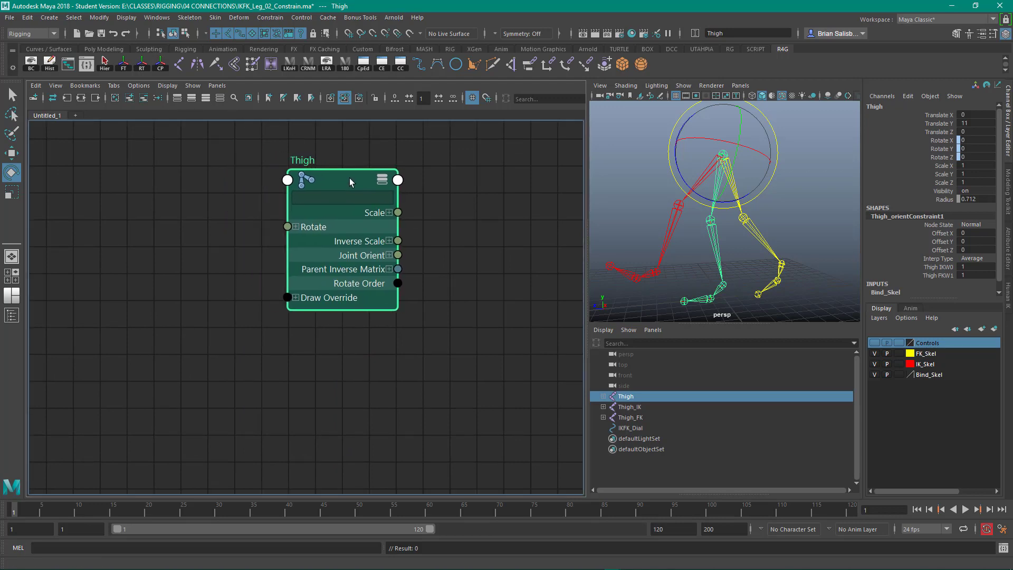
pyautogui.click(516, 204)
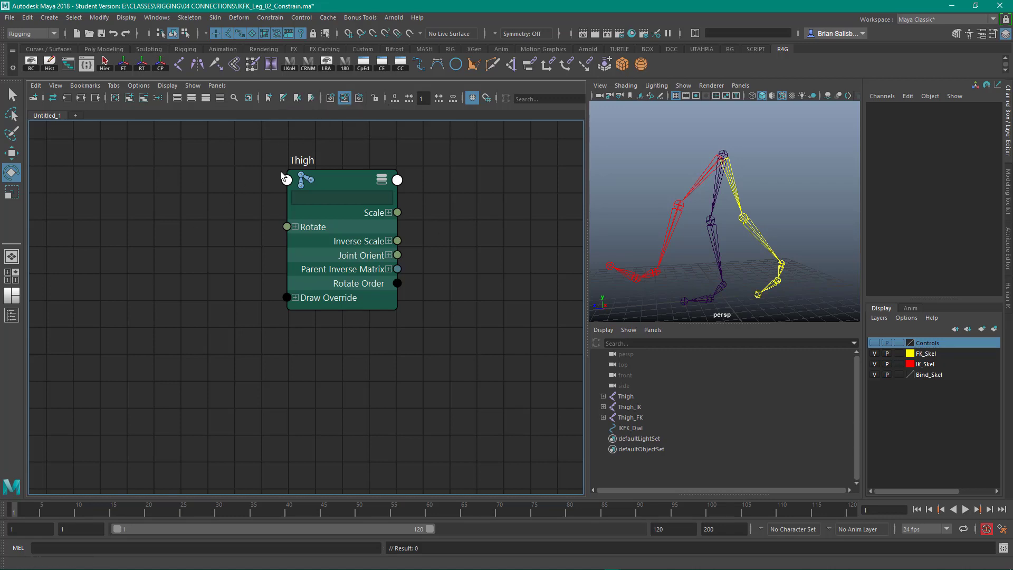
# Create a Remap Value node and a Reverse node from the Utilities category in the Node Editor.
pyautogui.click(33, 98)
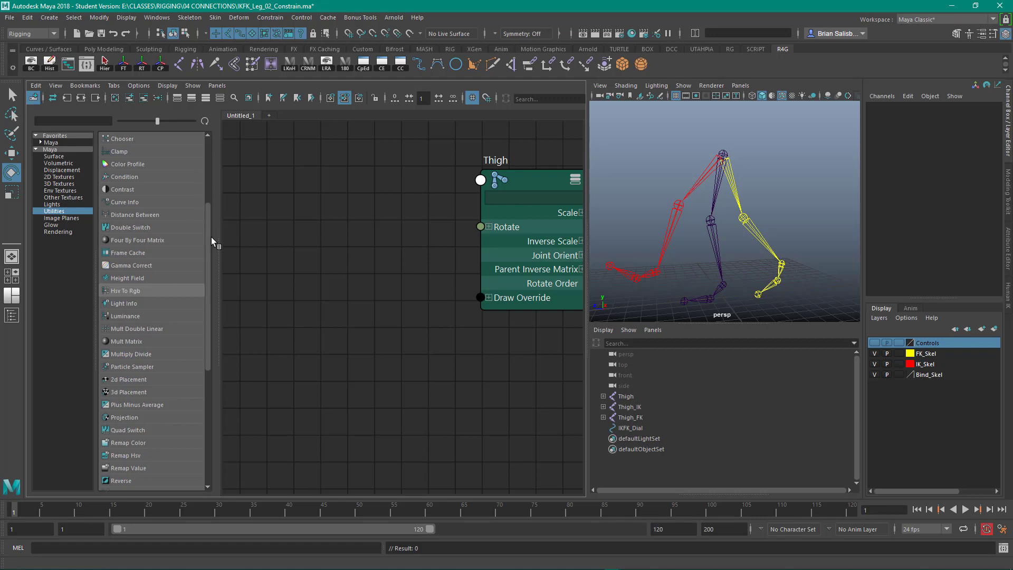
pyautogui.click(64, 191)
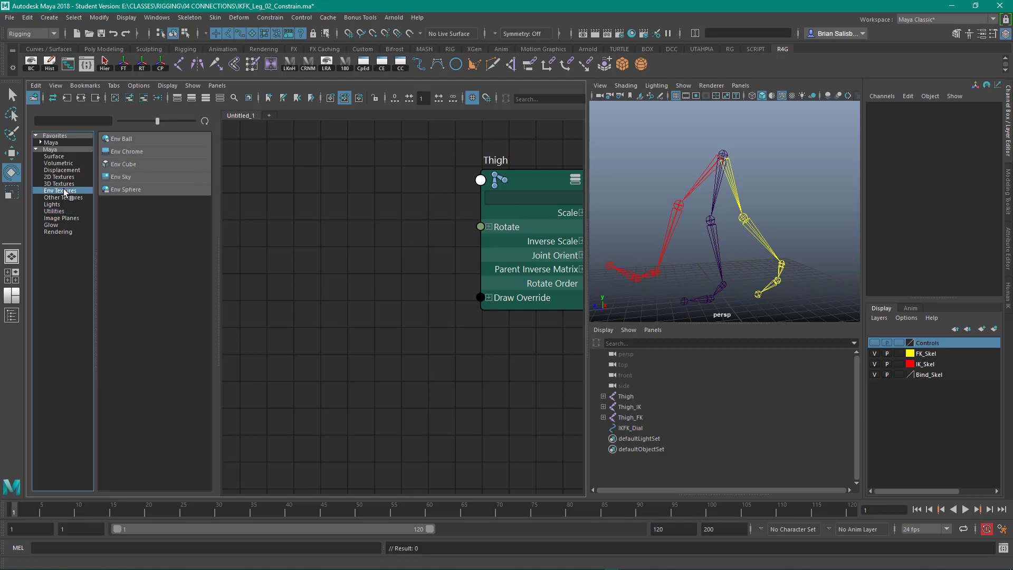
pyautogui.click(56, 211)
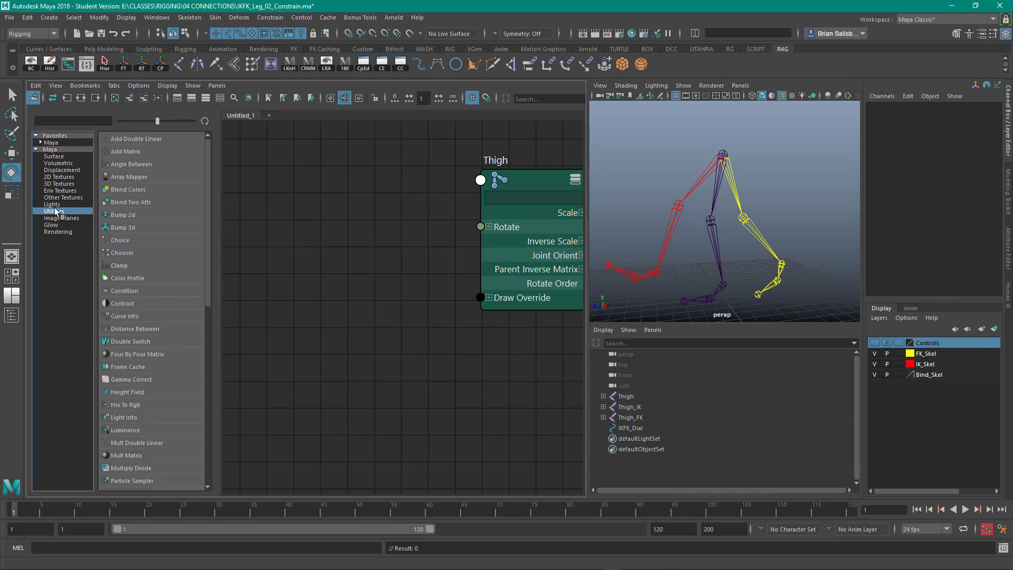
pyautogui.scroll(-3, 177, 201)
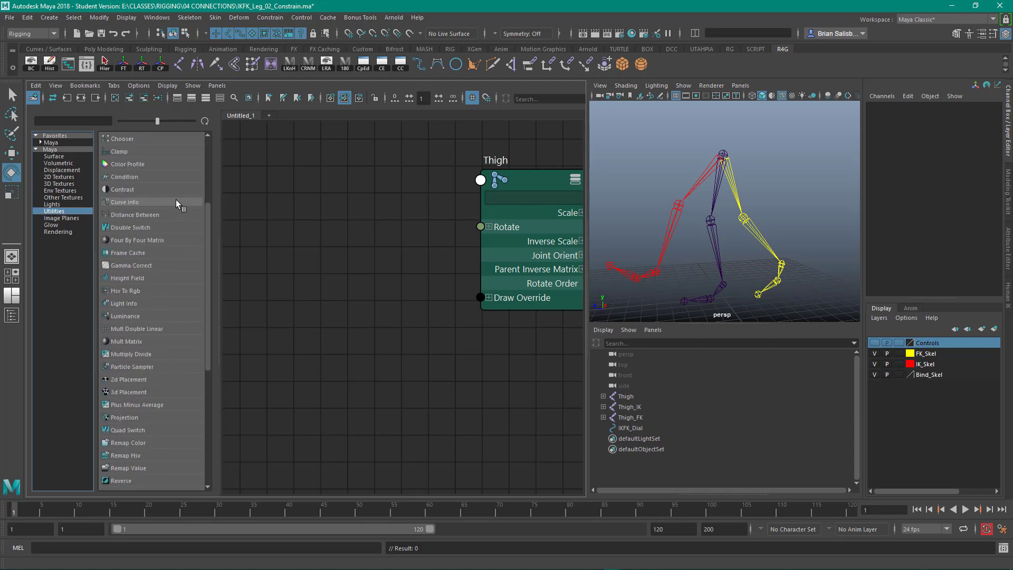
pyautogui.scroll(-5, 174, 205)
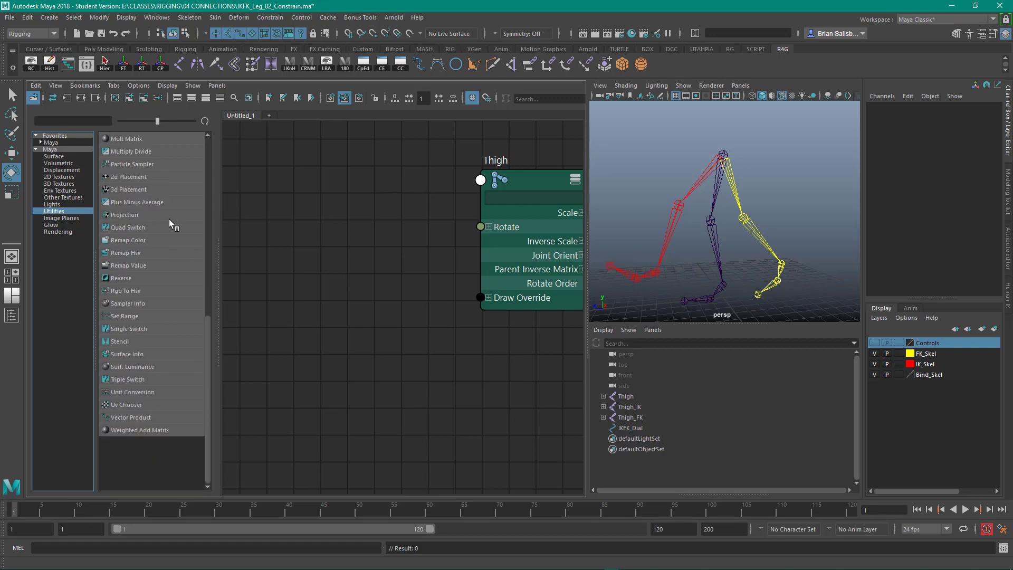
pyautogui.click(139, 263)
pyautogui.click(122, 278)
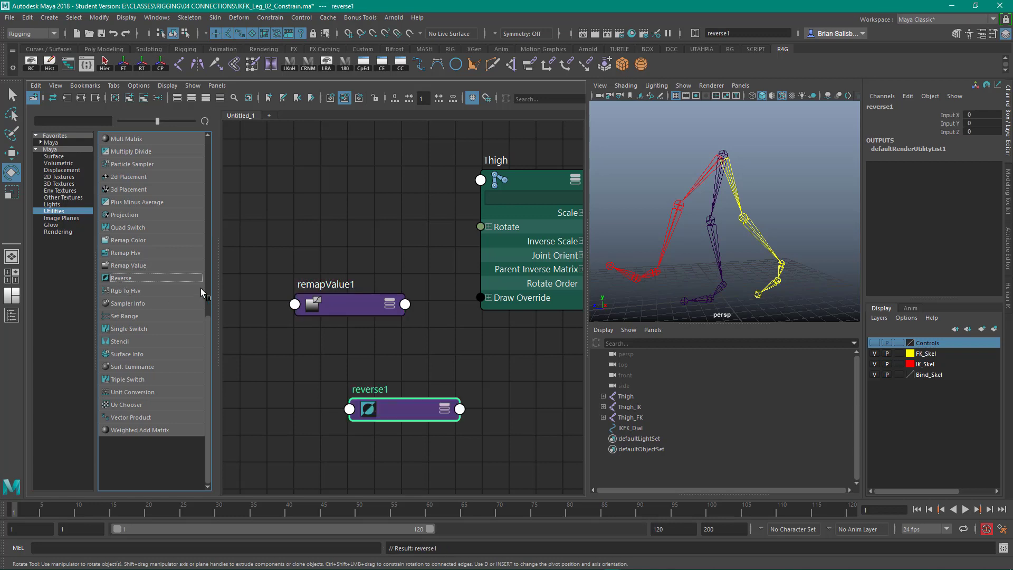
# Create a Blend Colors node and a Multiply Divide node from the Utilities category in the Node Editor.
pyautogui.scroll(8, 176, 258)
pyautogui.scroll(1, 171, 190)
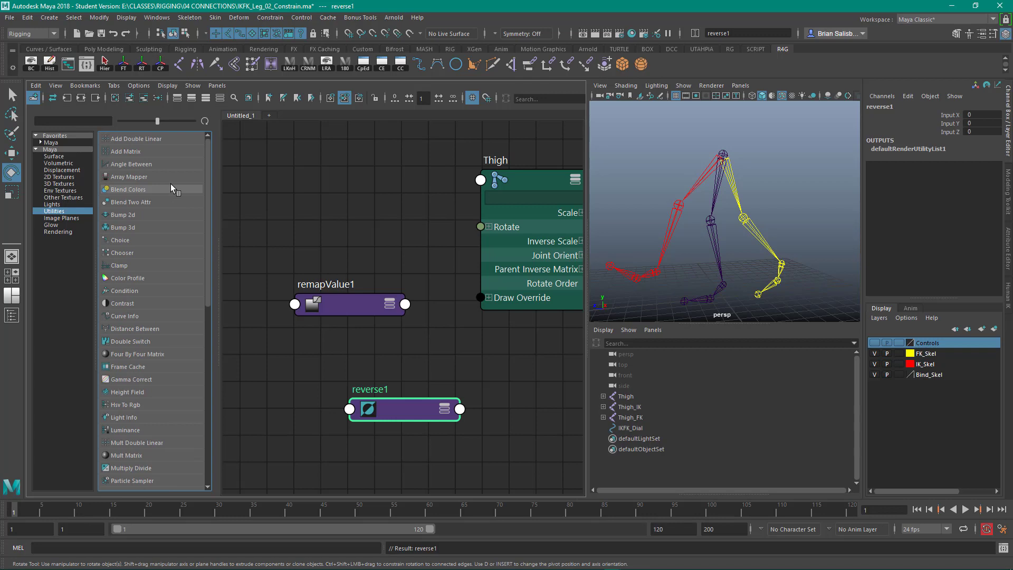
pyautogui.click(150, 186)
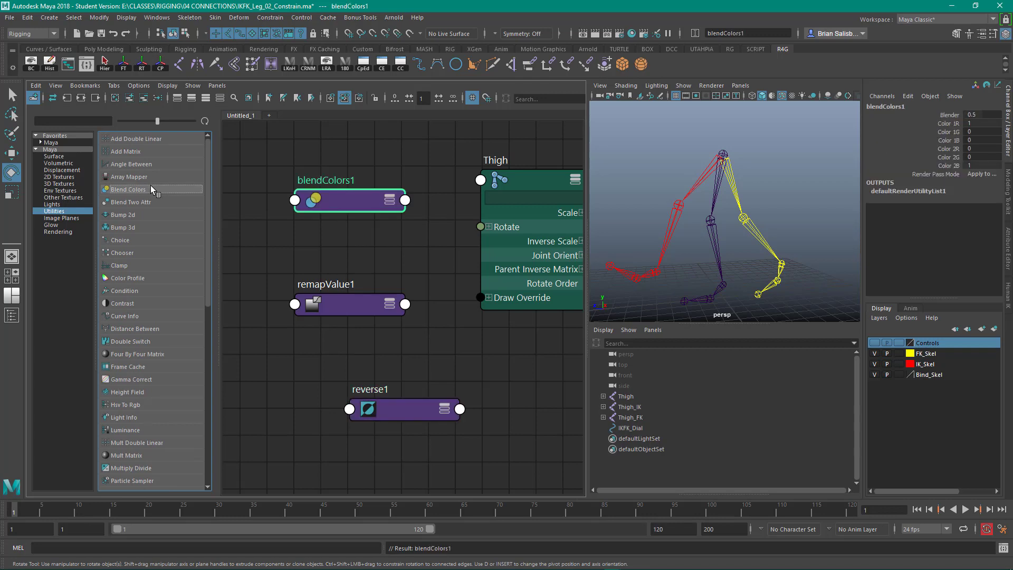
pyautogui.scroll(-9, 143, 238)
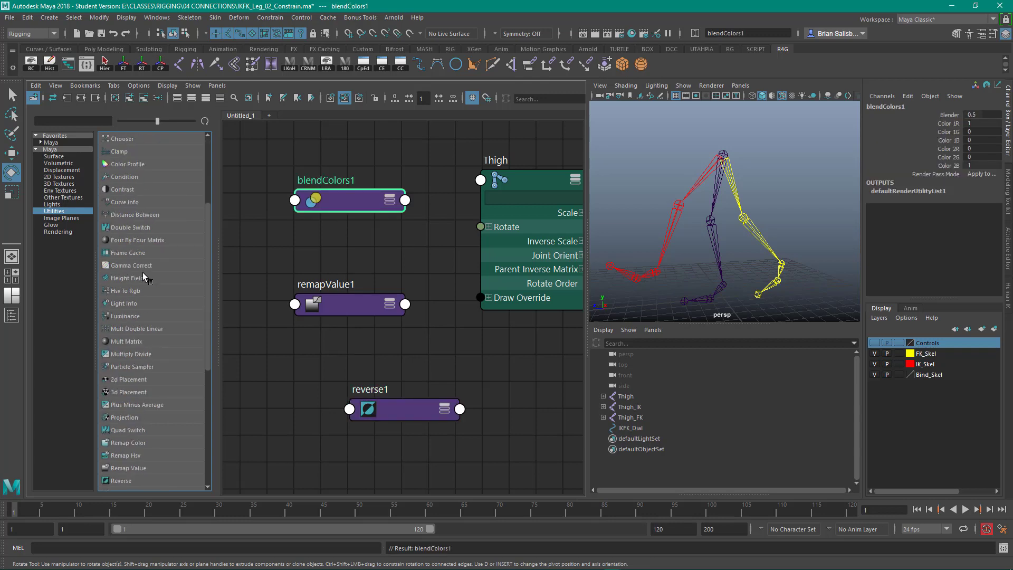
pyautogui.scroll(-3, 143, 272)
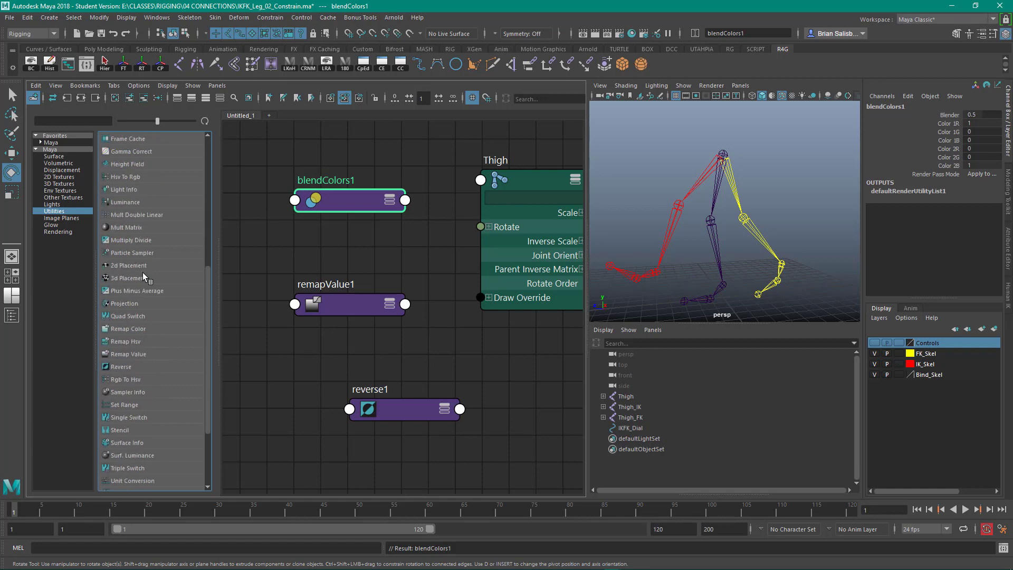
pyautogui.scroll(2, 143, 273)
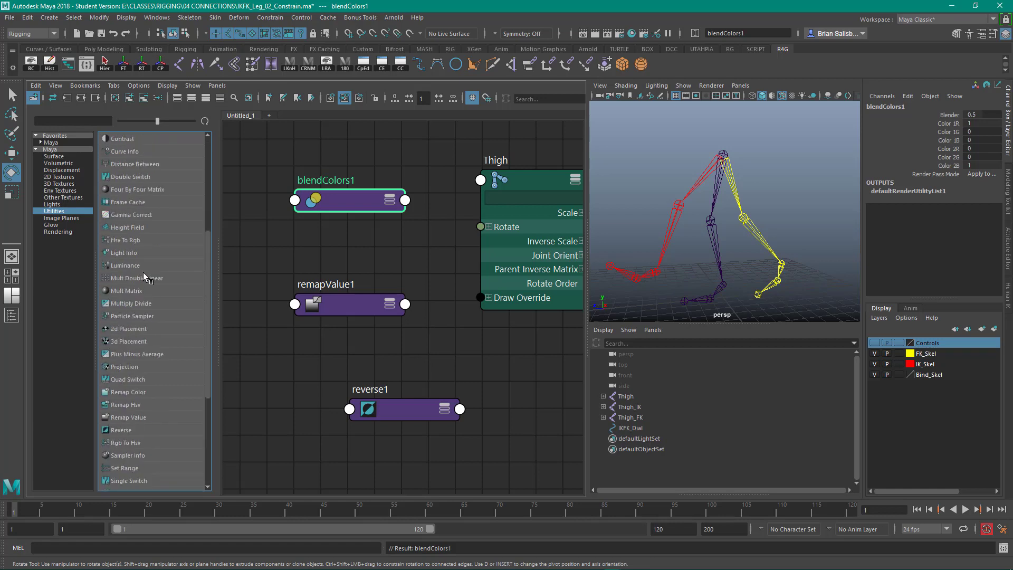
pyautogui.click(122, 305)
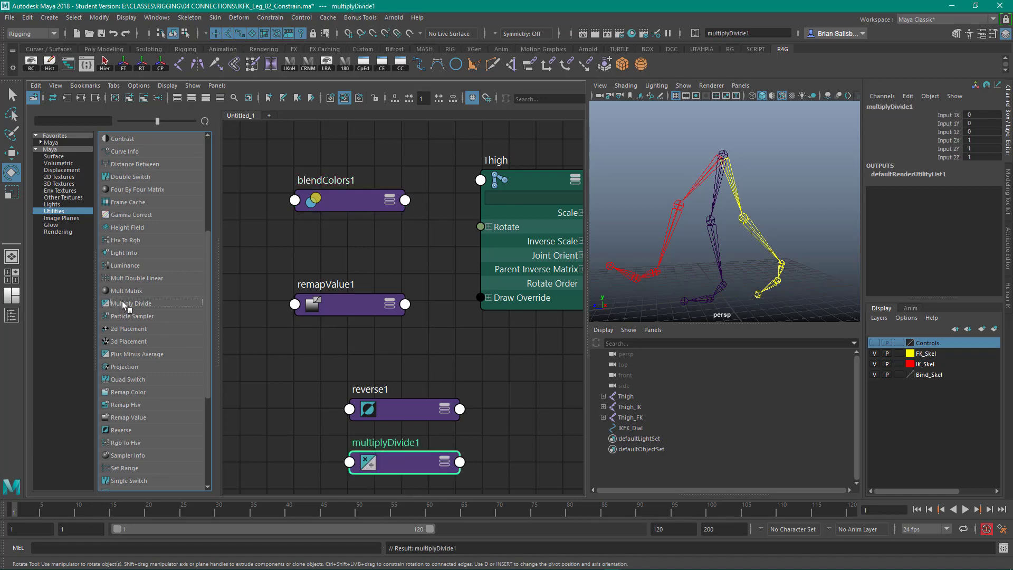
# Create a Distance Between node and a Condition node, and place the Condition node below the Thigh node.
pyautogui.scroll(2, 121, 302)
pyautogui.scroll(2, 124, 304)
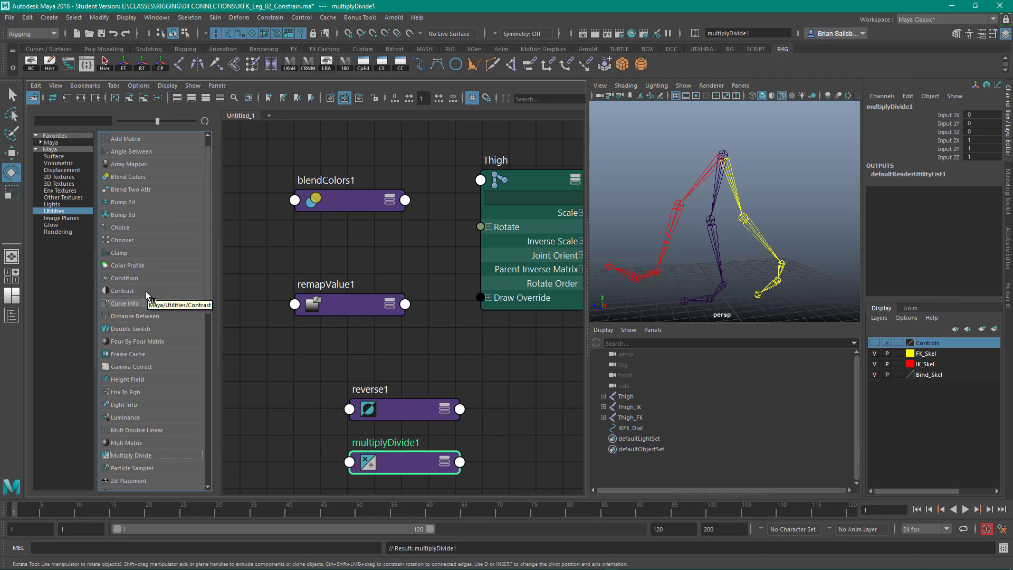
pyautogui.click(131, 315)
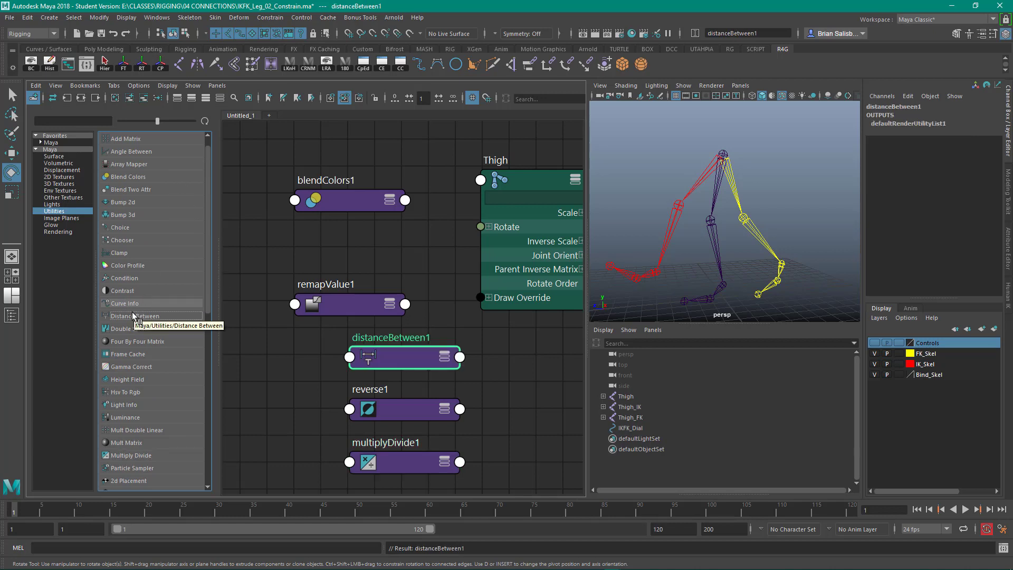
pyautogui.click(143, 278)
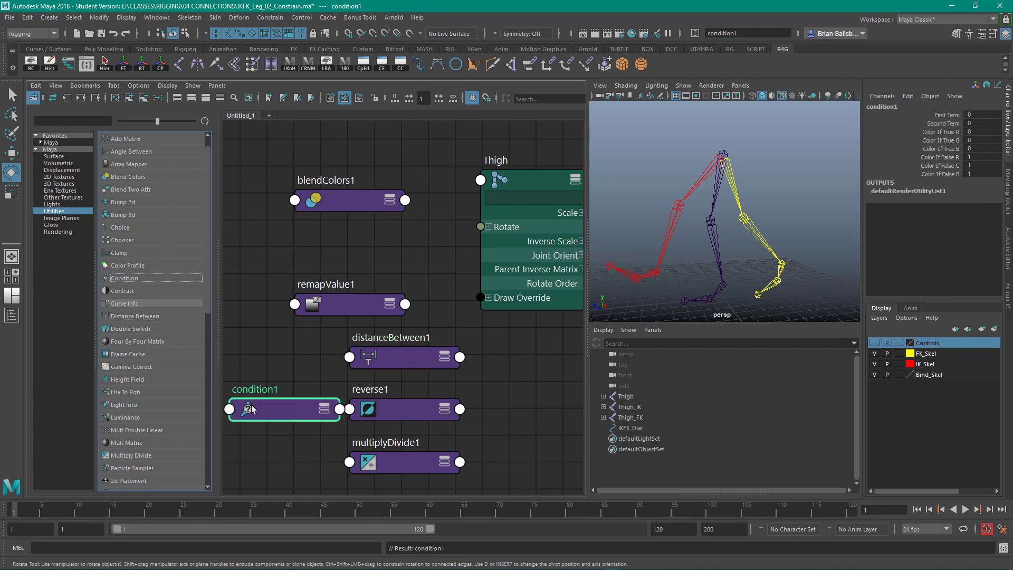
pyautogui.moveTo(264, 409); pyautogui.dragTo(521, 386)
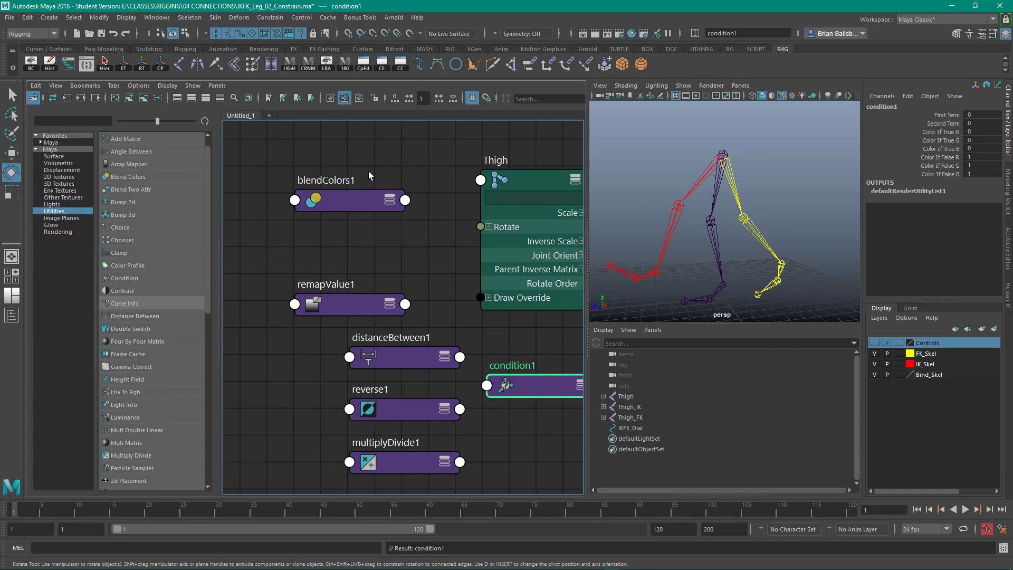
pyautogui.click(326, 135)
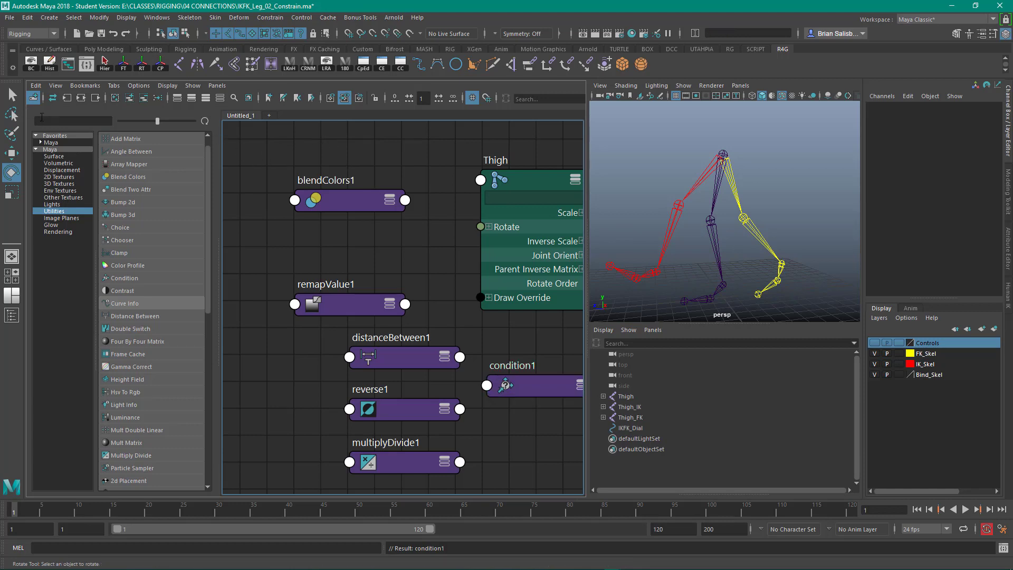
# With the node creation pane hidden, delete all the utility nodes and clear the Thigh node from the graph.
pyautogui.click(33, 97)
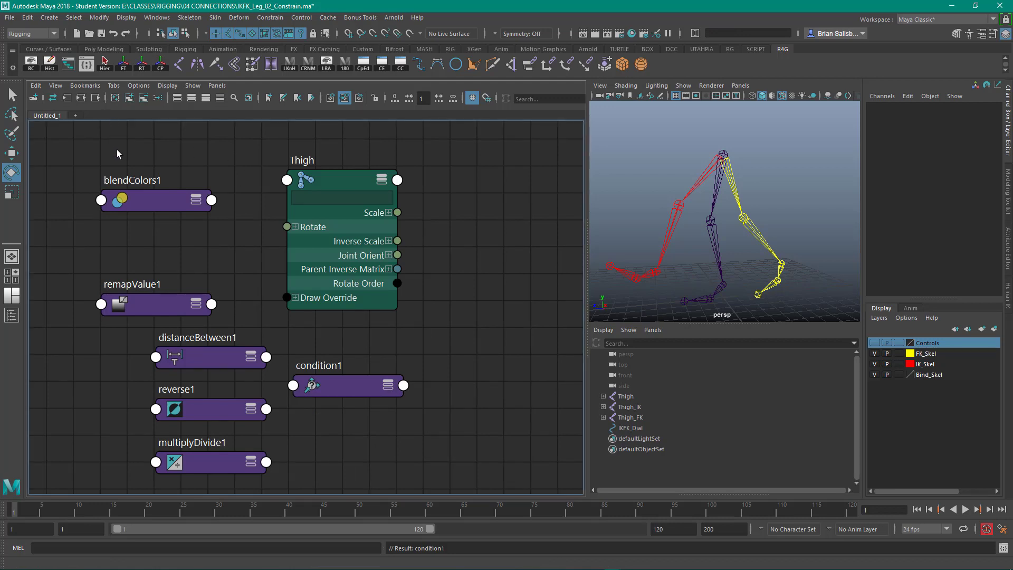
pyautogui.moveTo(117, 153); pyautogui.dragTo(201, 484)
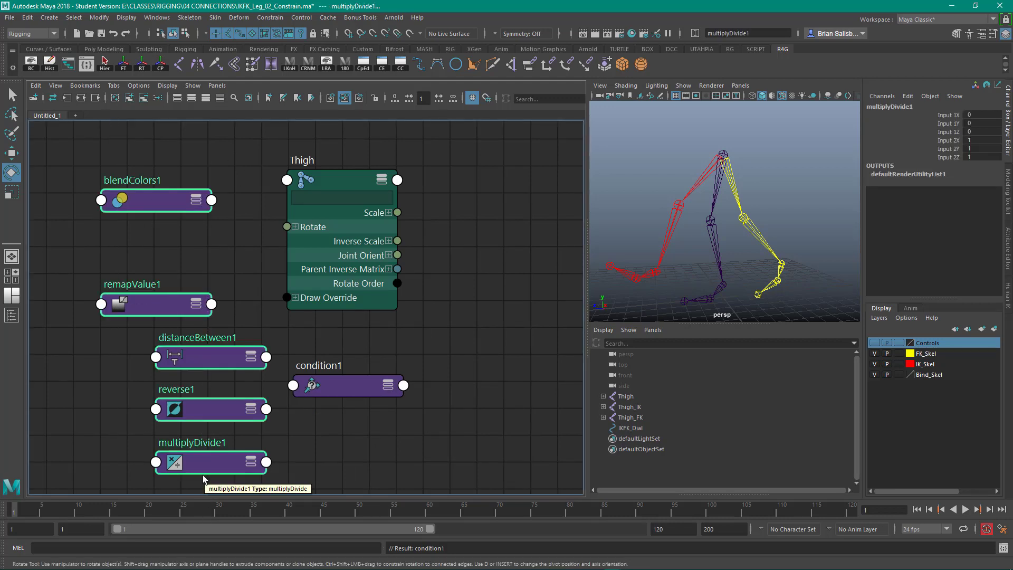
pyautogui.press('Delete')
pyautogui.moveTo(400, 477); pyautogui.dragTo(350, 377)
pyautogui.press('Delete')
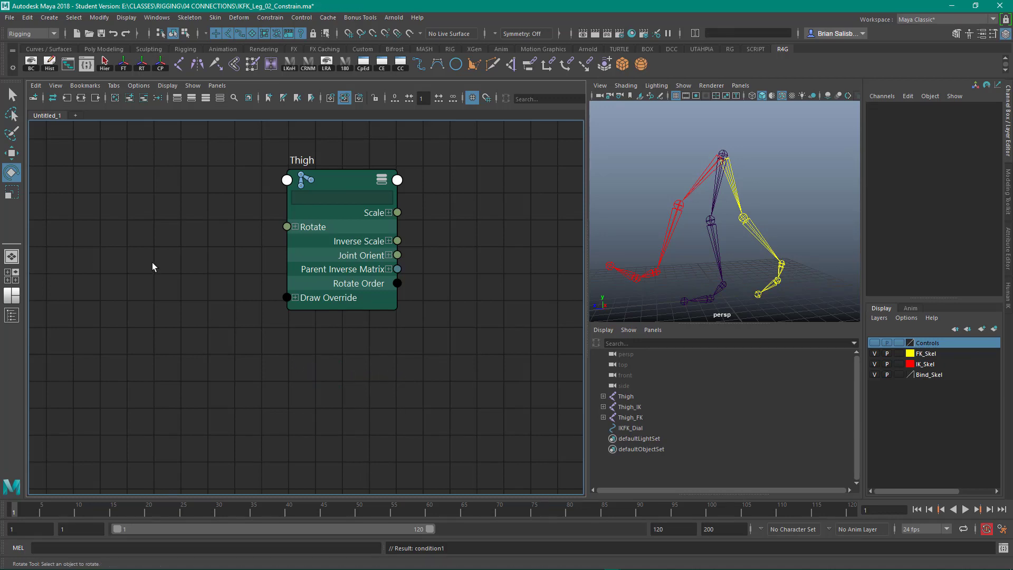
pyautogui.click(115, 97)
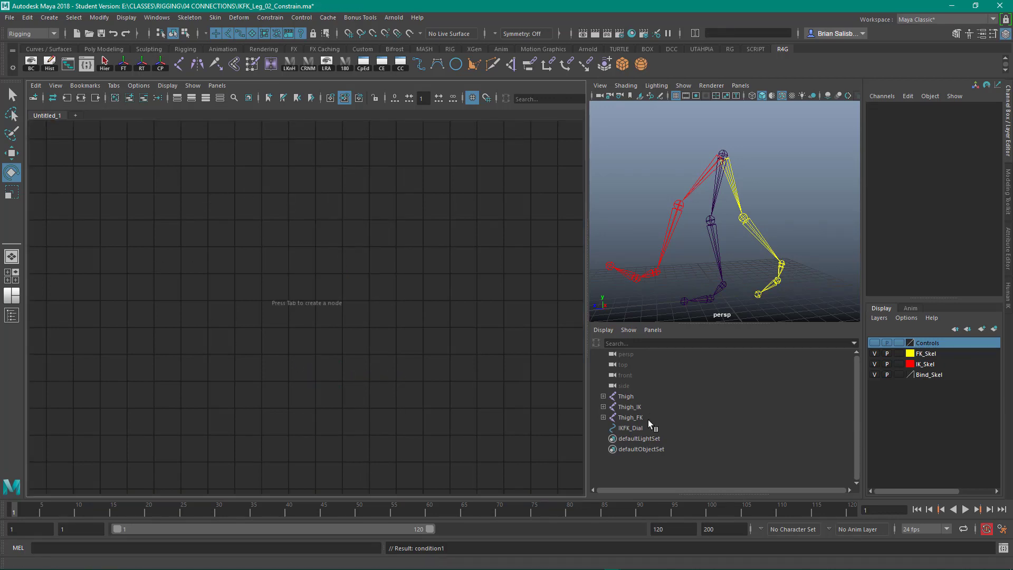
# Expand the full Thigh joint hierarchy in the Outliner and enlarge the Outliner to show its orient constraints.
pyautogui.click(632, 396)
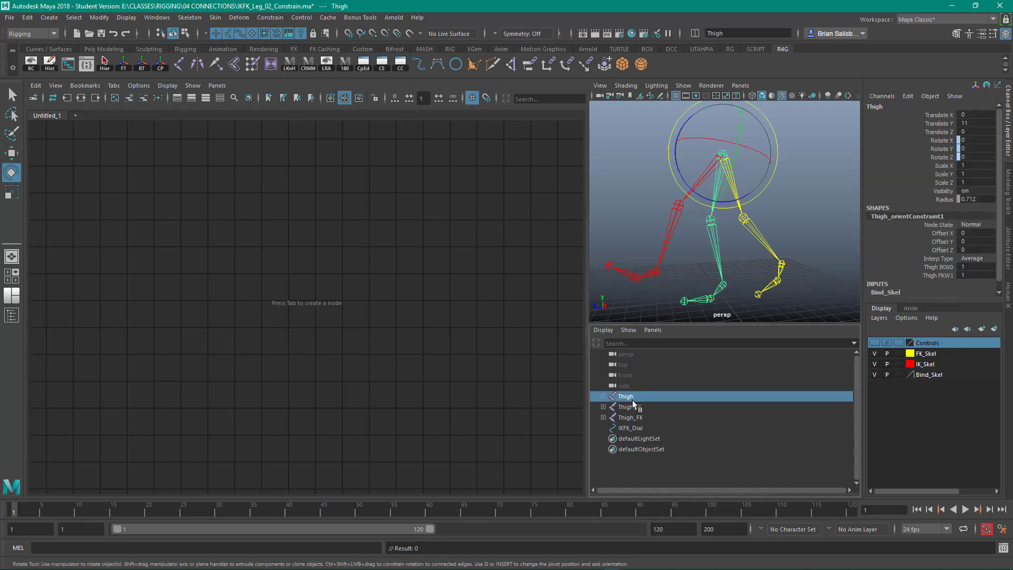
pyautogui.keyDown('shift'); pyautogui.click(604, 397); pyautogui.keyUp('shift')
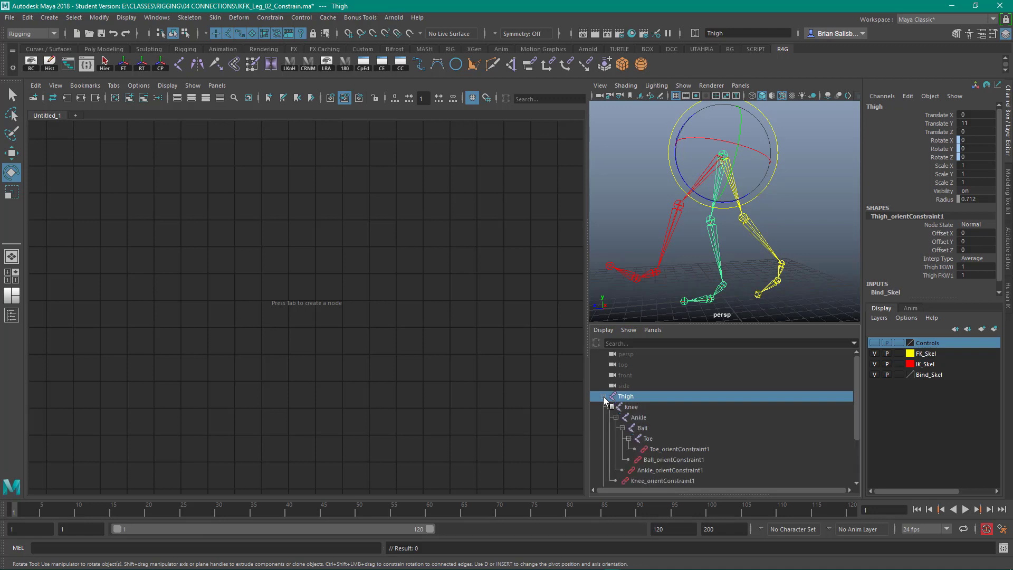
pyautogui.moveTo(716, 323); pyautogui.dragTo(717, 304)
pyautogui.scroll(-3, 716, 385)
pyautogui.scroll(3, 717, 385)
pyautogui.scroll(-3, 716, 384)
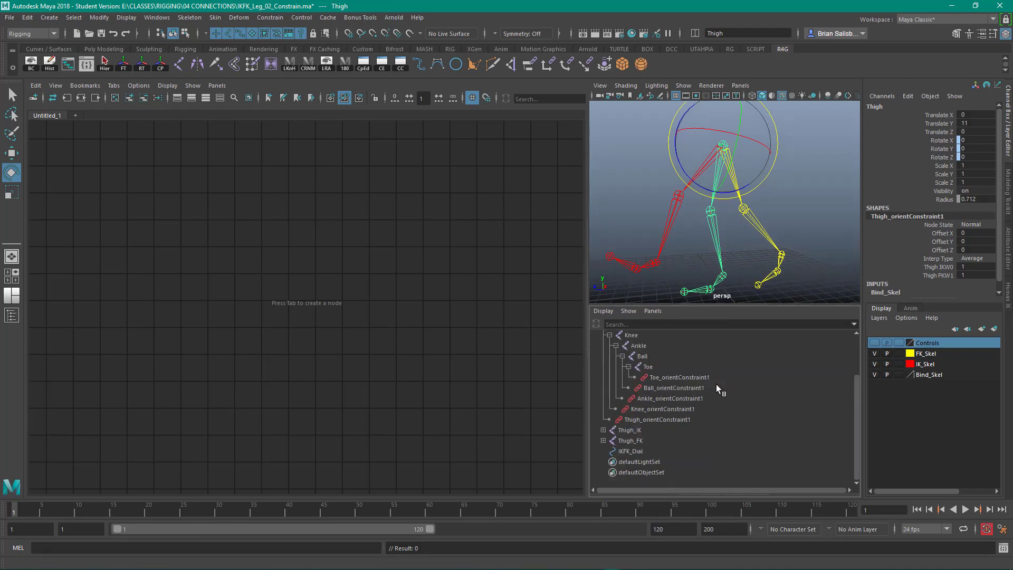
# Examine the IK and FK weight attributes of the Toe, Ball, Ankle, Knee and Thigh orient constraints.
pyautogui.click(692, 377)
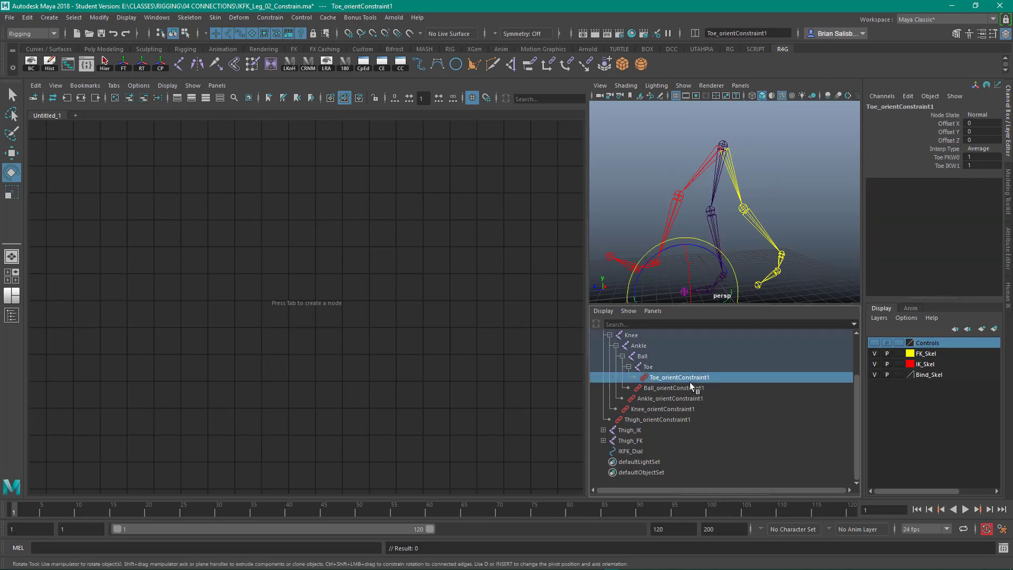
pyautogui.click(681, 390)
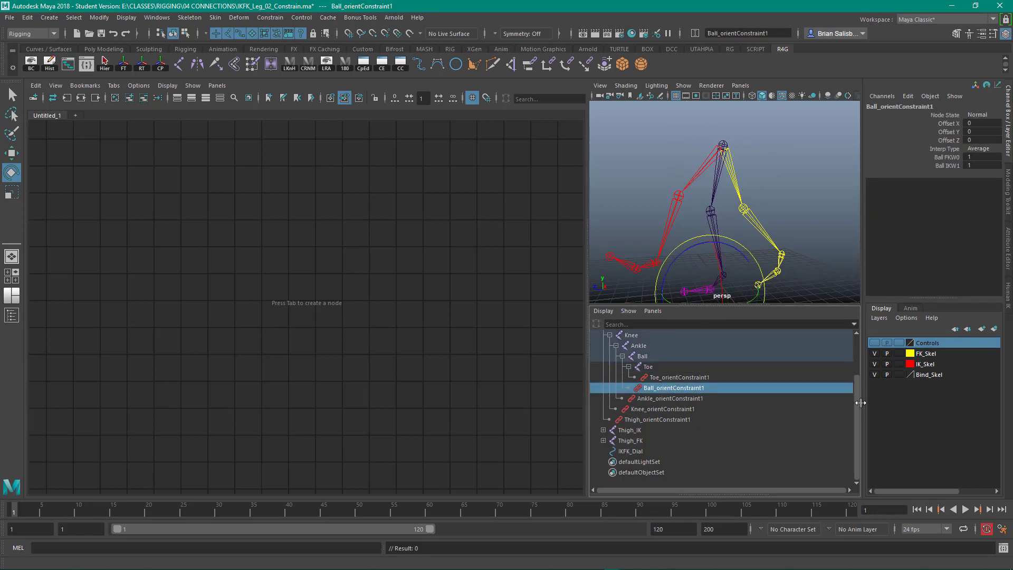
pyautogui.moveTo(857, 401); pyautogui.dragTo(856, 384)
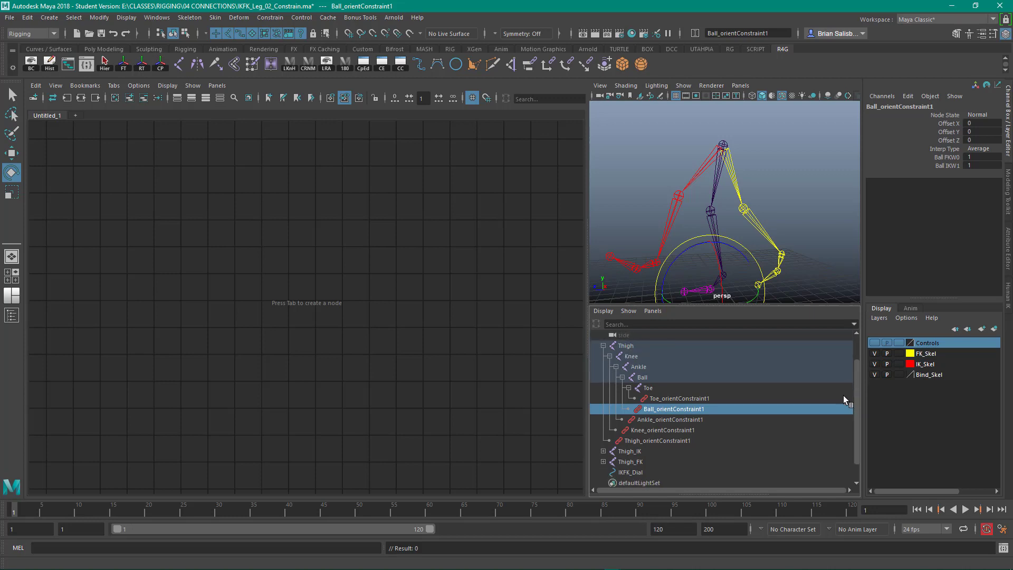
pyautogui.click(669, 441)
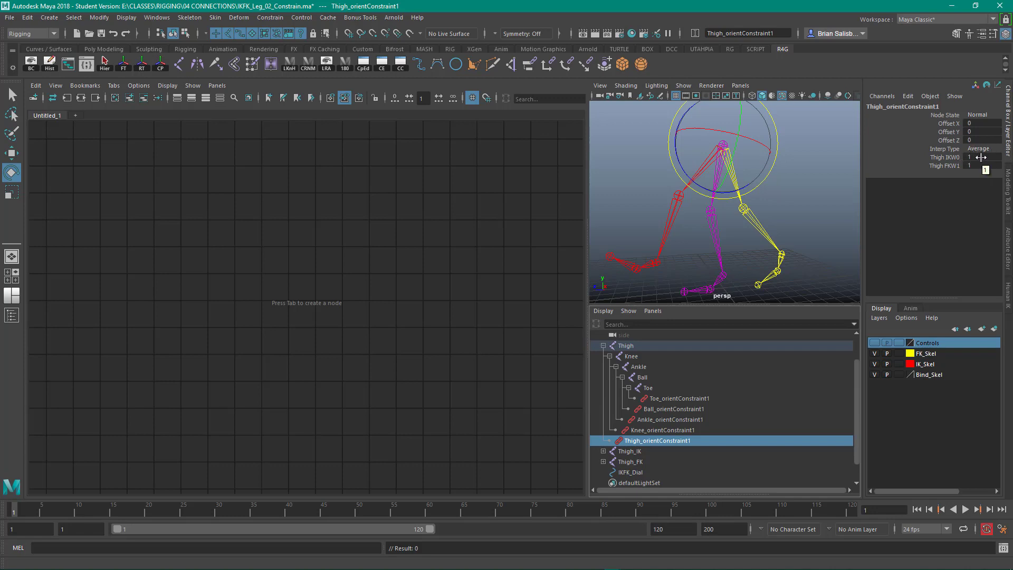
pyautogui.click(677, 430)
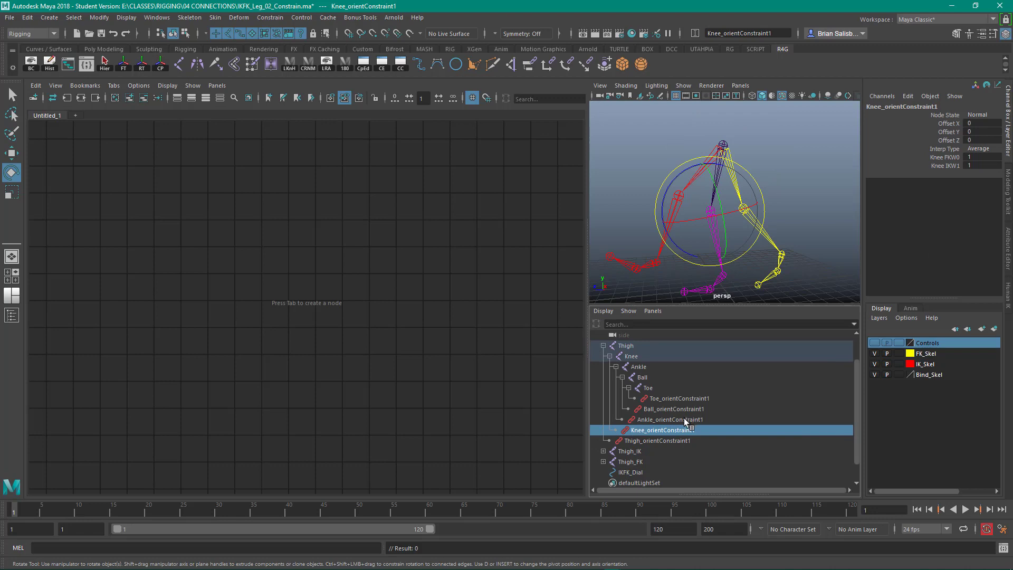
pyautogui.click(684, 419)
pyautogui.click(689, 409)
pyautogui.click(693, 399)
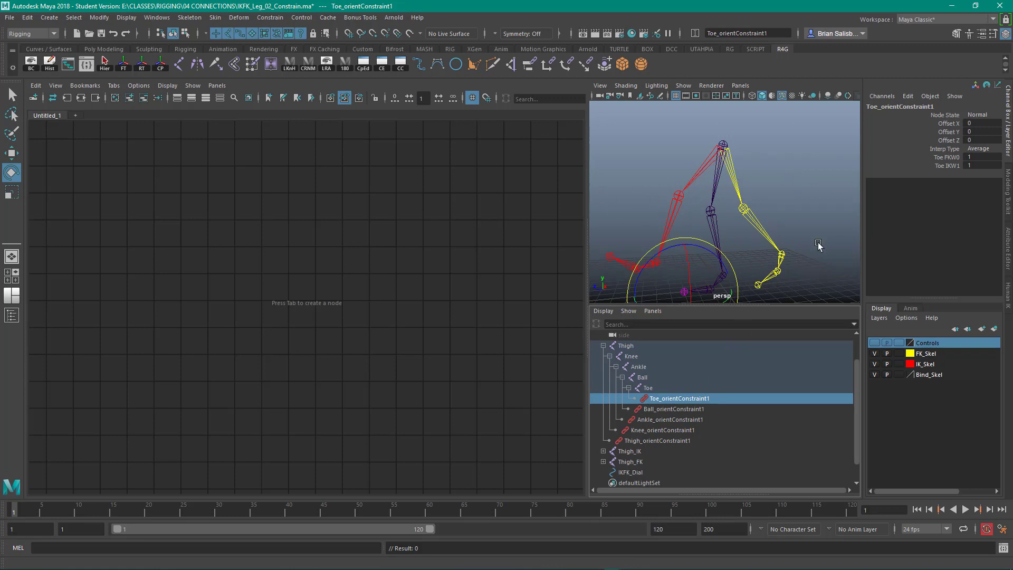
pyautogui.click(810, 195)
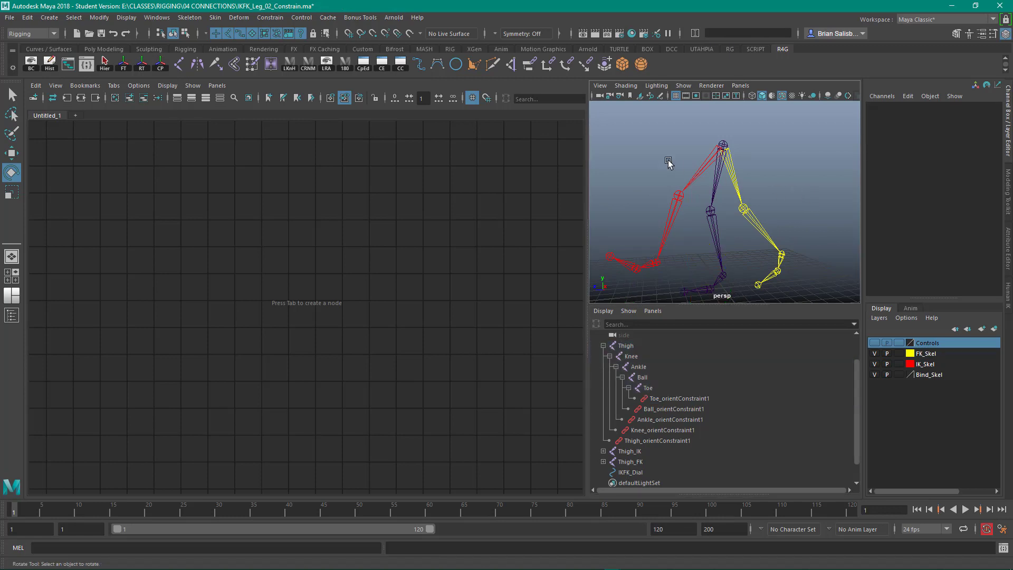
# Inspect the rotation values of the Thigh_IK and Thigh_FK joints and compare the three leg chains in the viewport.
pyautogui.click(702, 172)
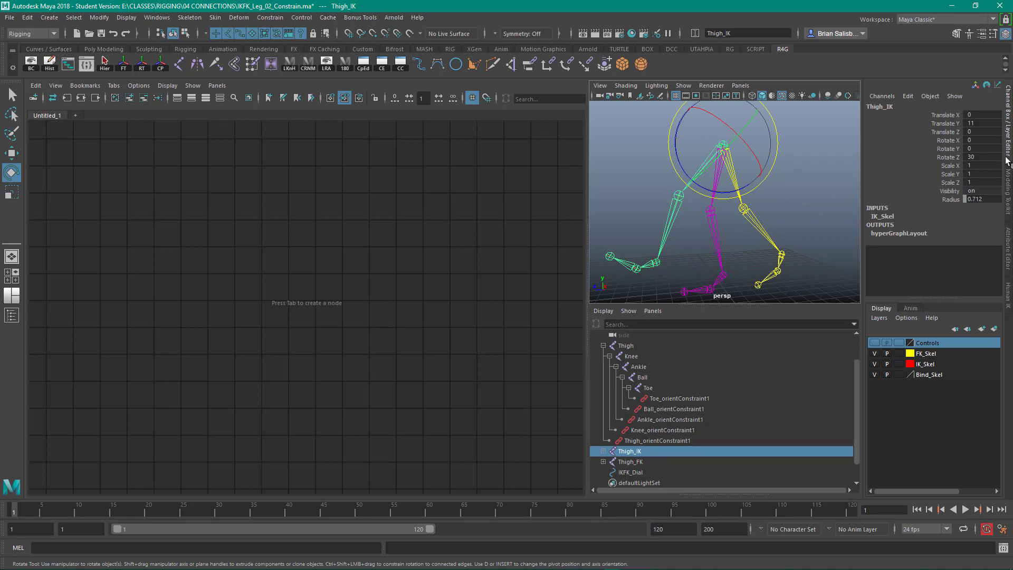
pyautogui.click(781, 211)
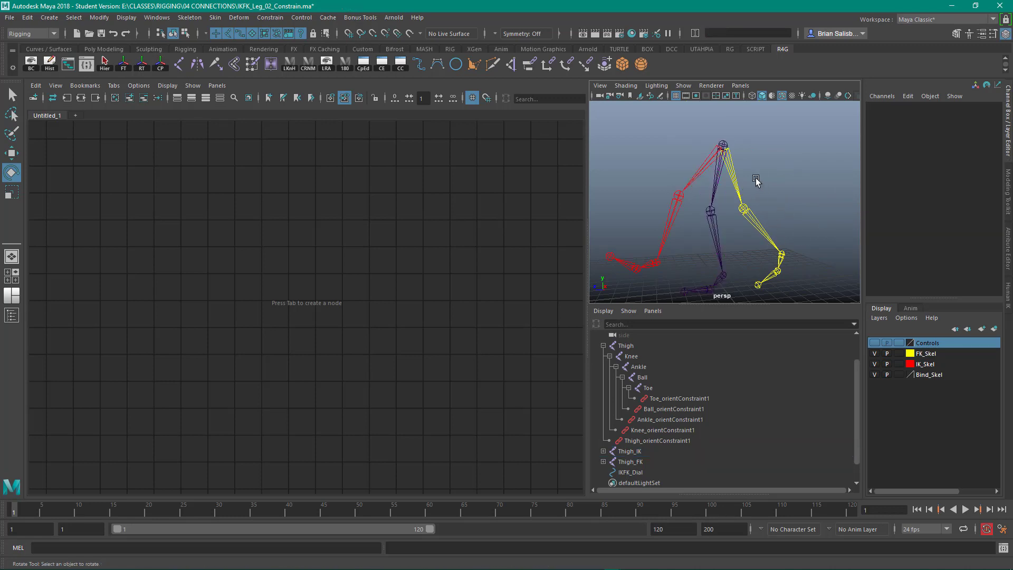
pyautogui.moveTo(757, 178); pyautogui.dragTo(735, 185)
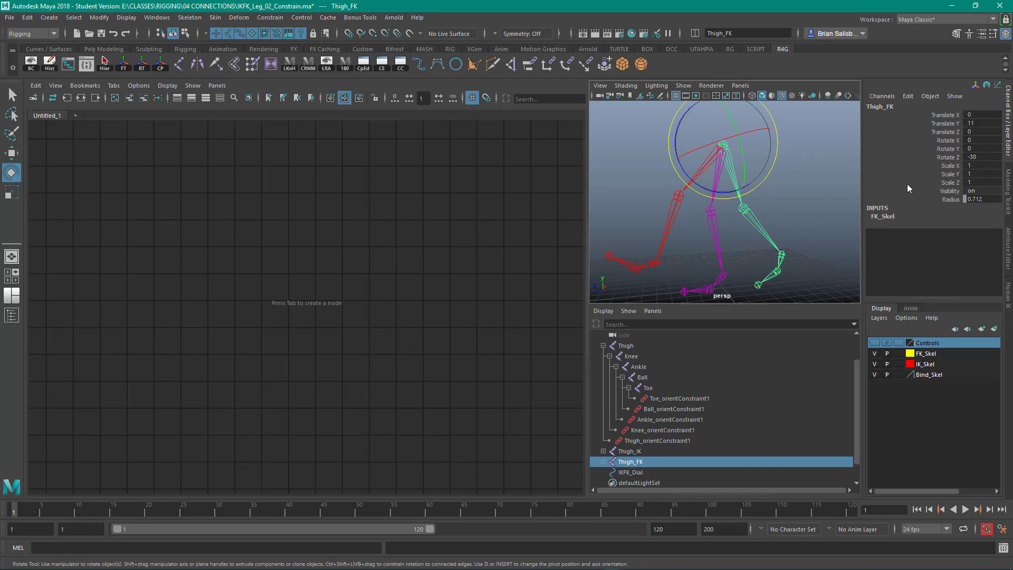
pyautogui.click(807, 192)
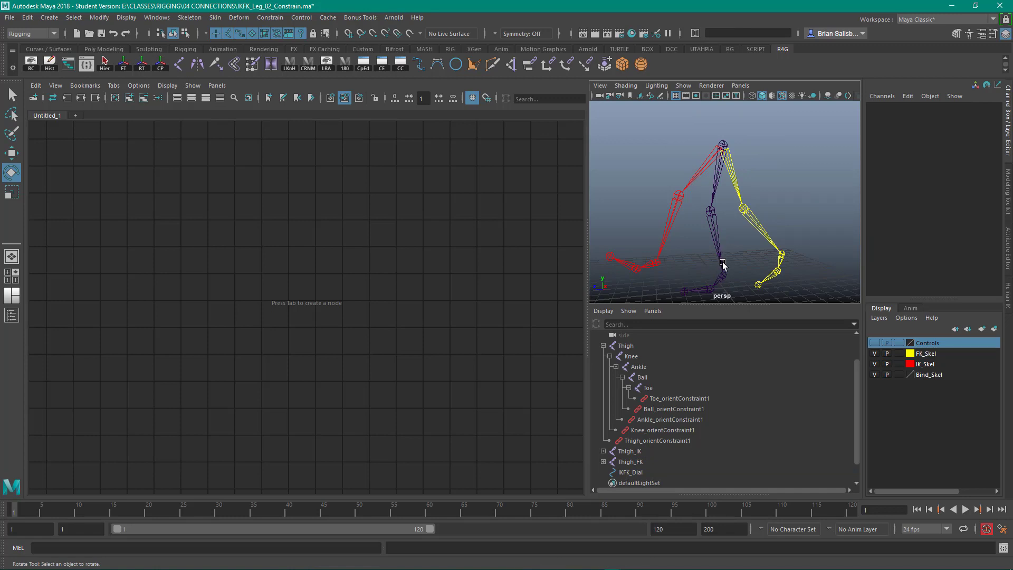
pyautogui.moveTo(734, 243)
pyautogui.keyDown('alt'); pyautogui.mouseDown(button='middle')
pyautogui.moveTo(739, 230)
pyautogui.moveTo(731, 262)
pyautogui.moveTo(729, 246)
pyautogui.mouseUp(button='middle'); pyautogui.keyUp('alt')
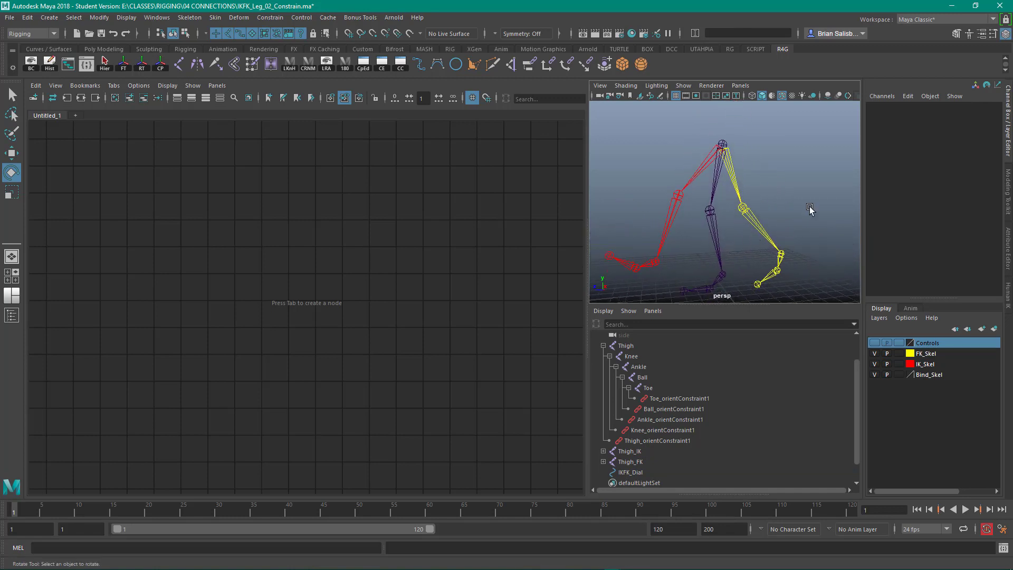
pyautogui.keyDown('alt'); pyautogui.moveTo(810, 209); pyautogui.dragTo(782, 189); pyautogui.keyUp('alt')
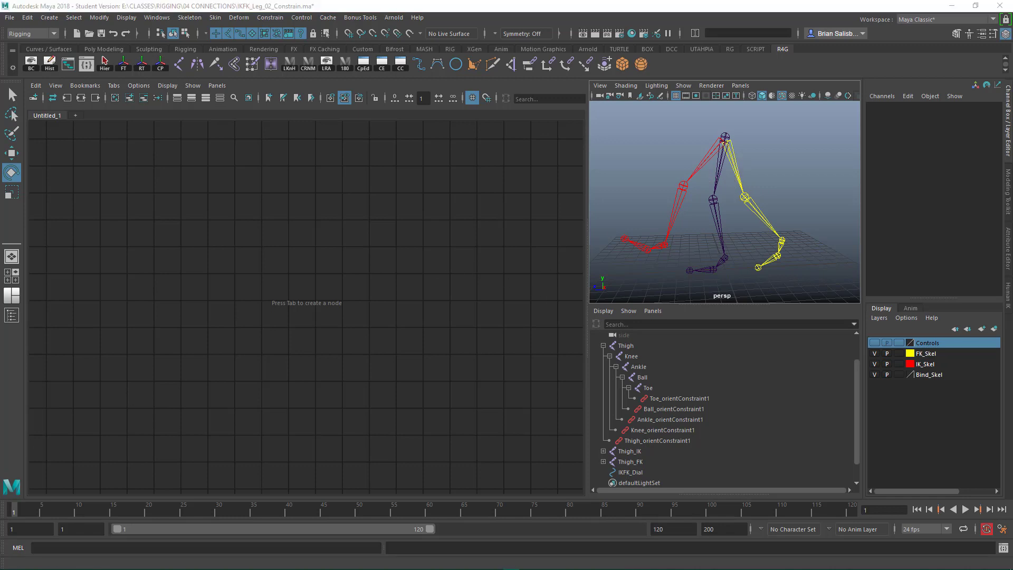
# Graph the five orient constraints, from Toe_orientConstraint1 to Thigh_orientConstraint1, in the Node Editor.
pyautogui.click(685, 399)
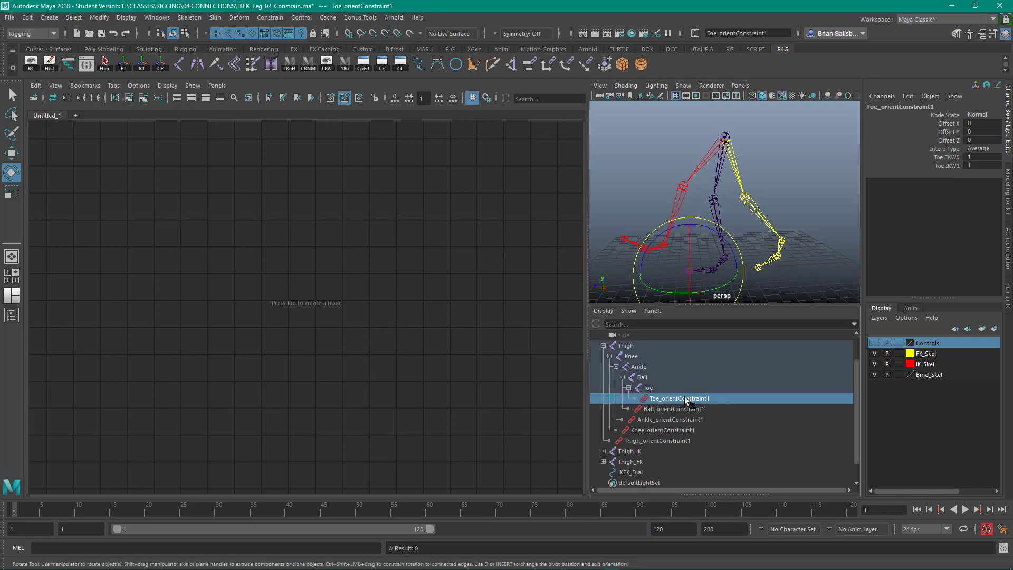
pyautogui.keyDown('shift'); pyautogui.click(674, 439); pyautogui.keyUp('shift')
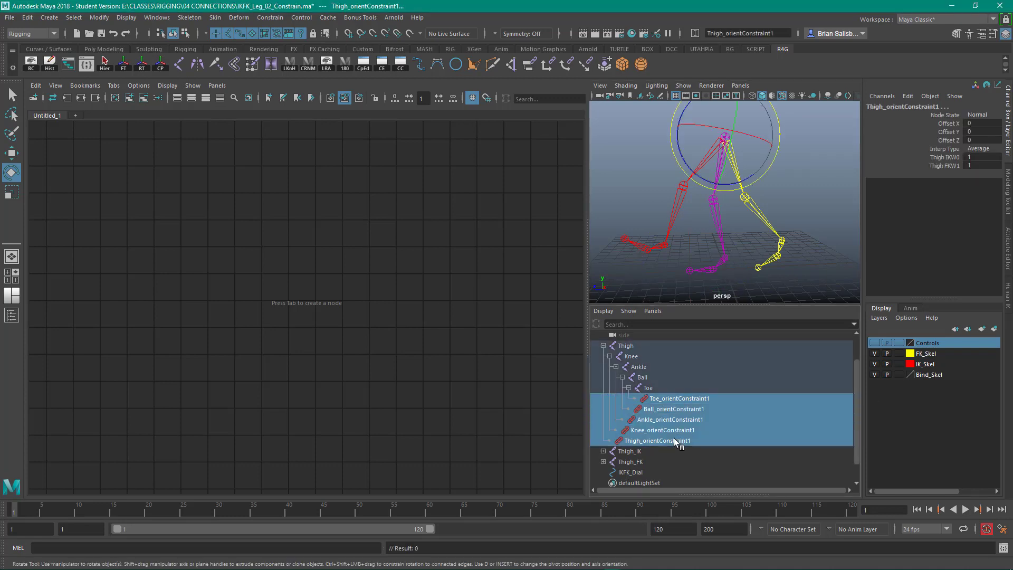
pyautogui.click(129, 98)
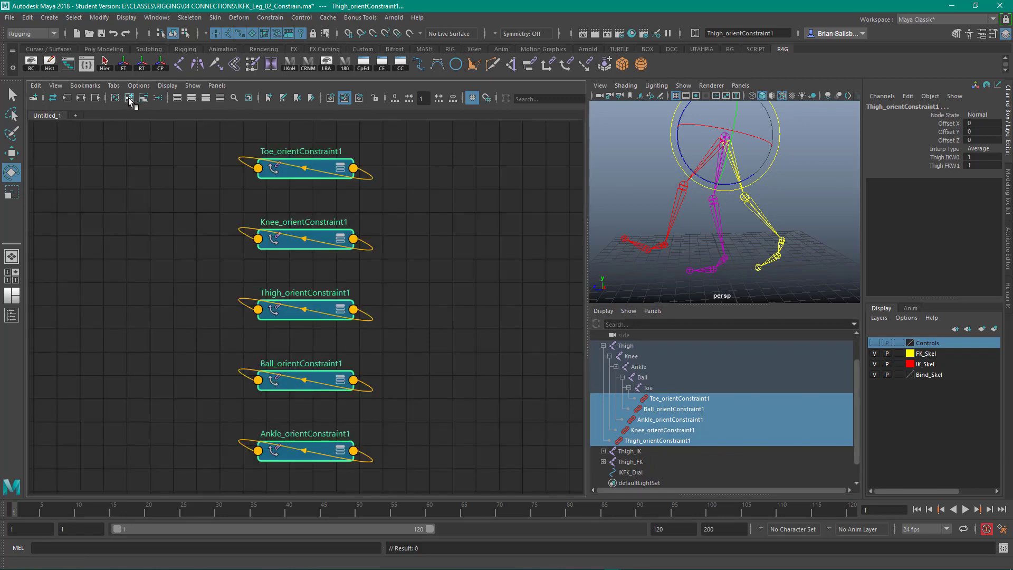
pyautogui.click(456, 248)
pyautogui.scroll(-2, 455, 251)
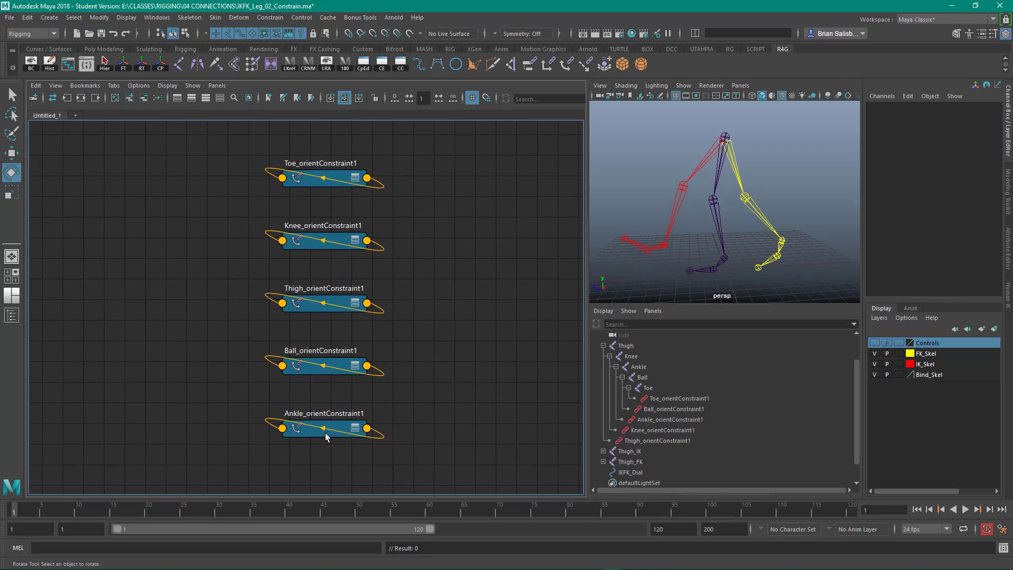
# Arrange the five orient constraint nodes in a horizontal row in the order Thigh, Knee, Ankle, Ball, Toe.
pyautogui.moveTo(319, 304); pyautogui.dragTo(157, 361)
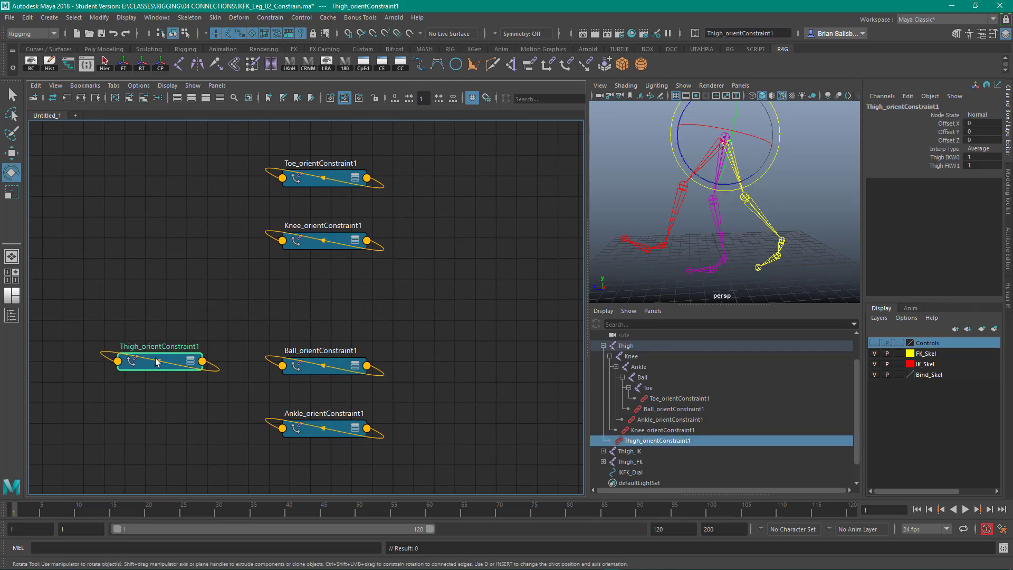
pyautogui.moveTo(320, 243); pyautogui.dragTo(448, 372)
pyautogui.moveTo(308, 439); pyautogui.dragTo(350, 385)
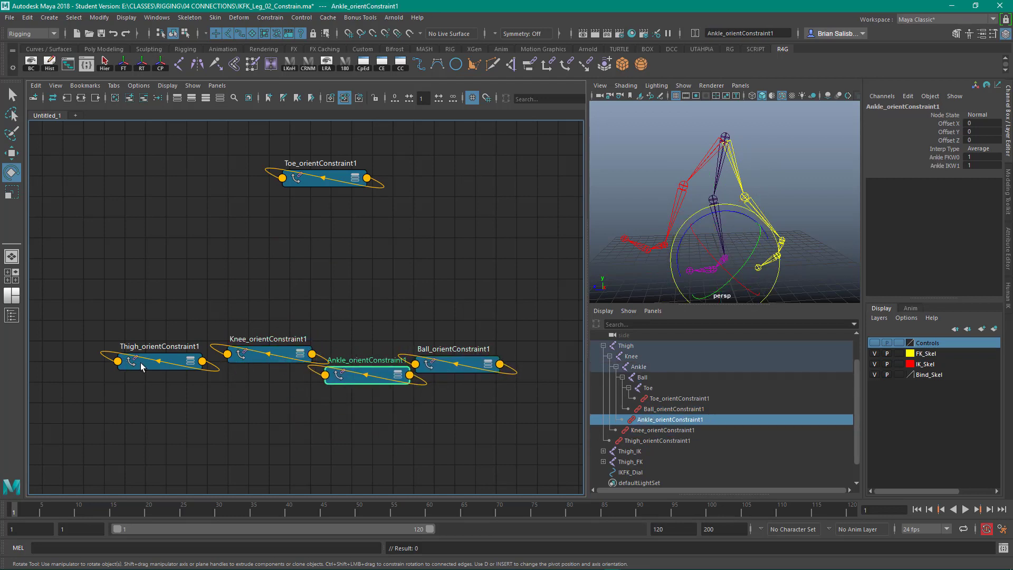
pyautogui.moveTo(141, 367); pyautogui.dragTo(102, 379)
pyautogui.moveTo(257, 360); pyautogui.dragTo(230, 378)
pyautogui.moveTo(440, 370); pyautogui.dragTo(458, 384)
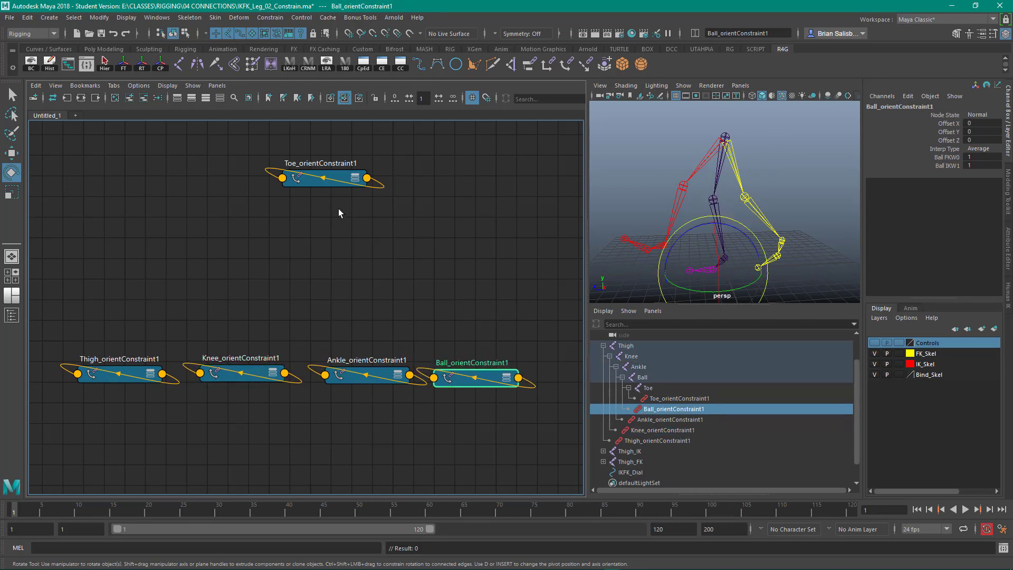
pyautogui.moveTo(318, 182); pyautogui.dragTo(565, 385)
# Even out the spacing of the constraint nodes in the row and frame all of them in the Node Editor.
pyautogui.moveTo(356, 382); pyautogui.dragTo(361, 384)
pyautogui.moveTo(130, 312); pyautogui.dragTo(252, 389)
pyautogui.keyDown('alt'); pyautogui.moveTo(304, 434); pyautogui.dragTo(135, 384, button='right'); pyautogui.keyUp('alt')
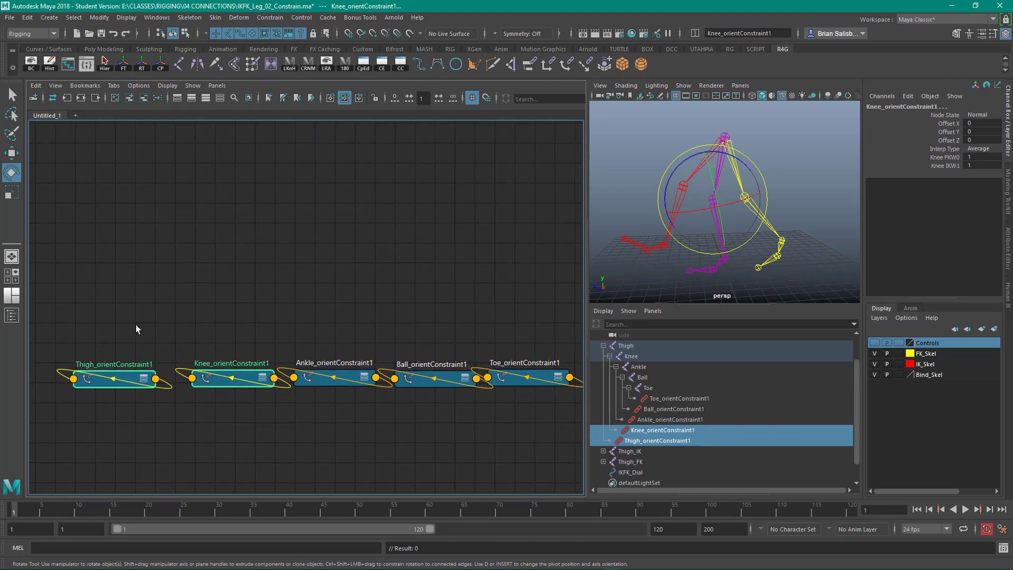
pyautogui.click(130, 391)
pyautogui.moveTo(130, 379); pyautogui.dragTo(147, 378)
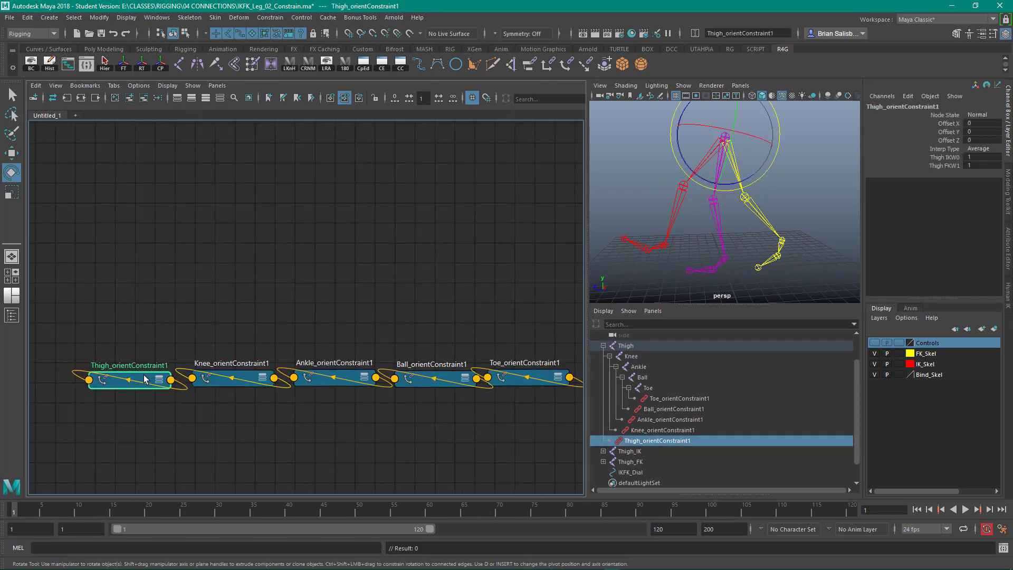
pyautogui.click(187, 302)
pyautogui.press('a')
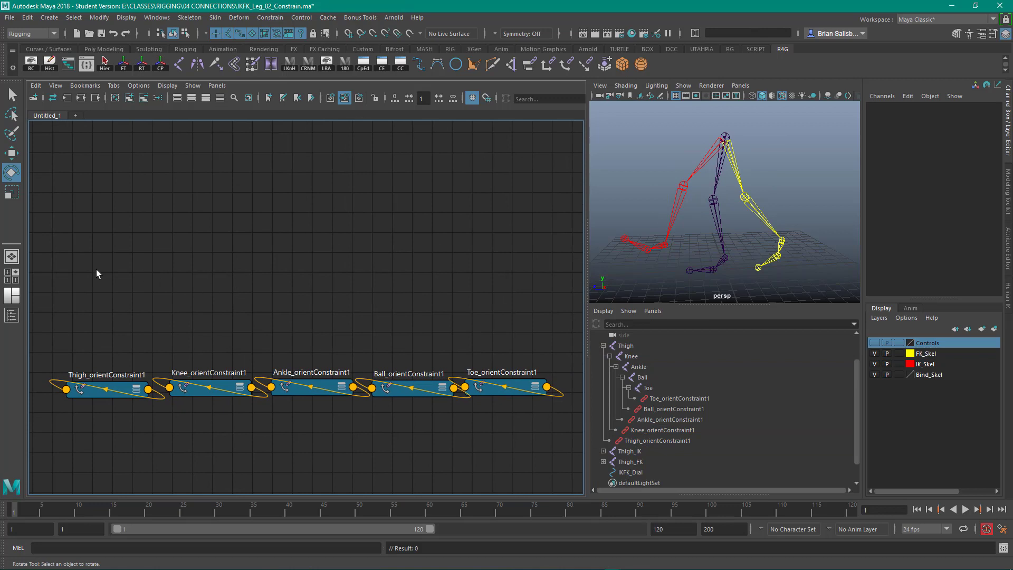
# Expand all five orient constraint nodes, first to their connected attributes and then to their full attribute lists.
pyautogui.moveTo(97, 269); pyautogui.dragTo(493, 461)
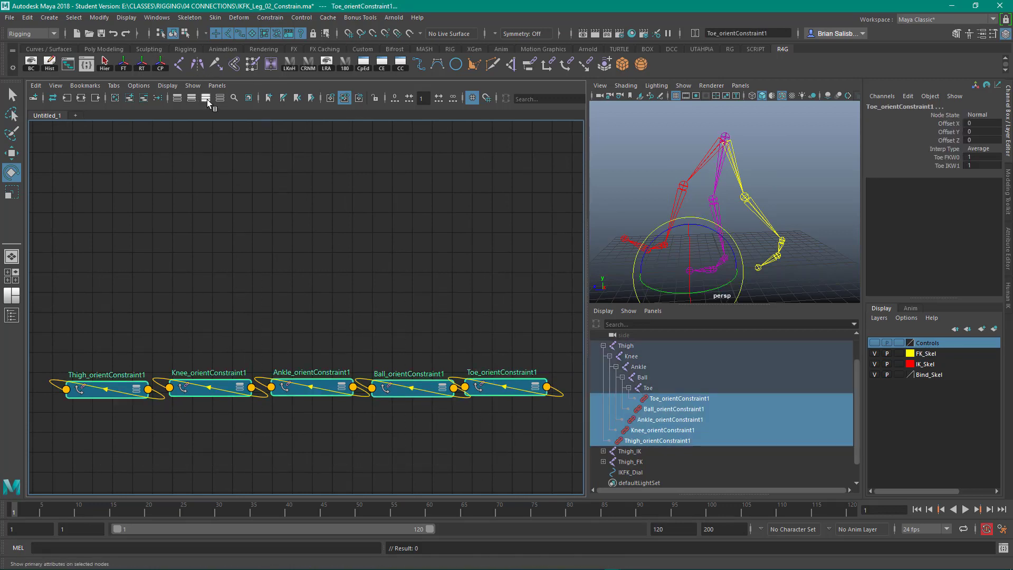
pyautogui.click(190, 98)
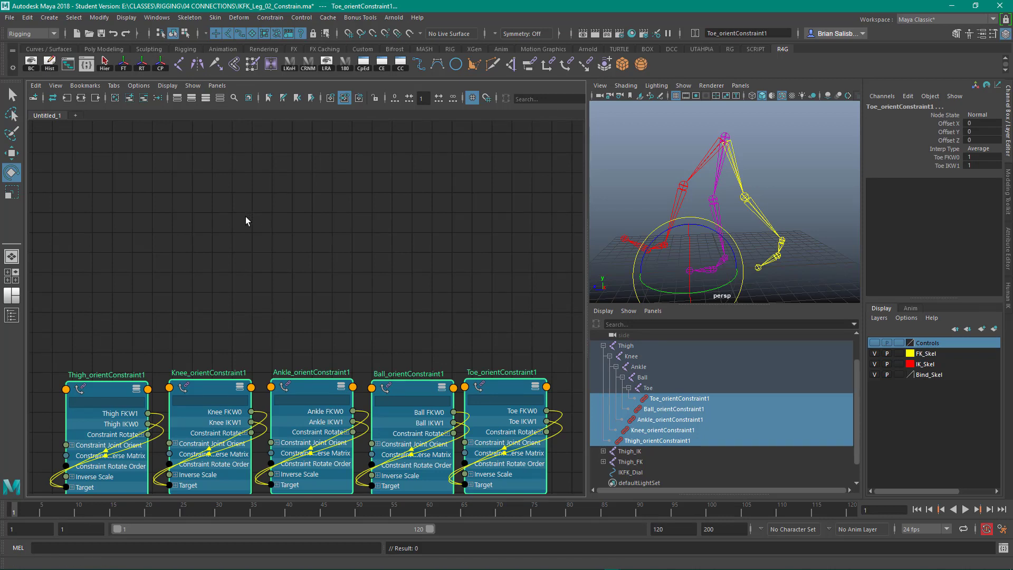
pyautogui.keyDown('alt'); pyautogui.moveTo(246, 217); pyautogui.dragTo(255, 151, button='middle'); pyautogui.keyUp('alt')
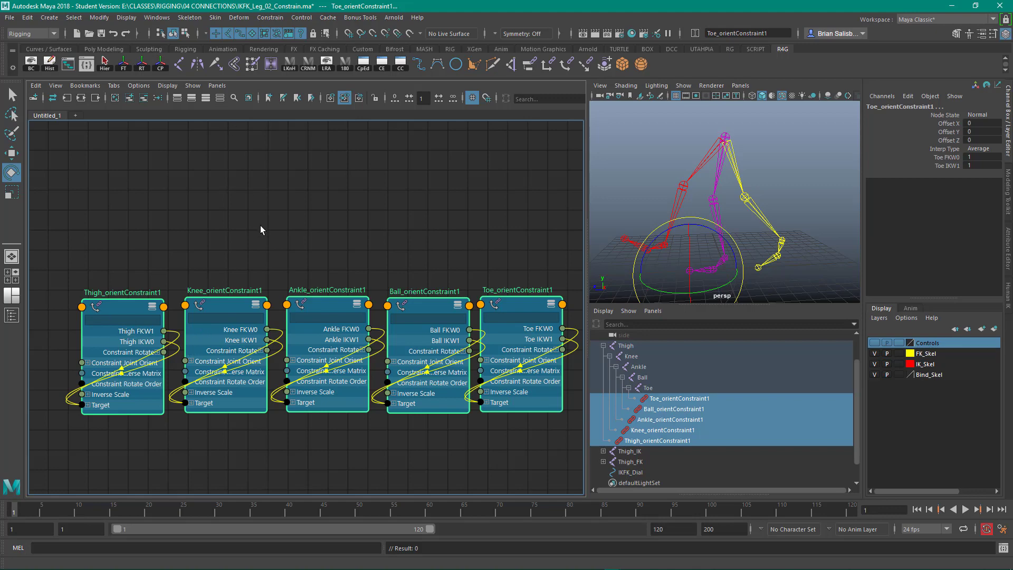
pyautogui.press('3')
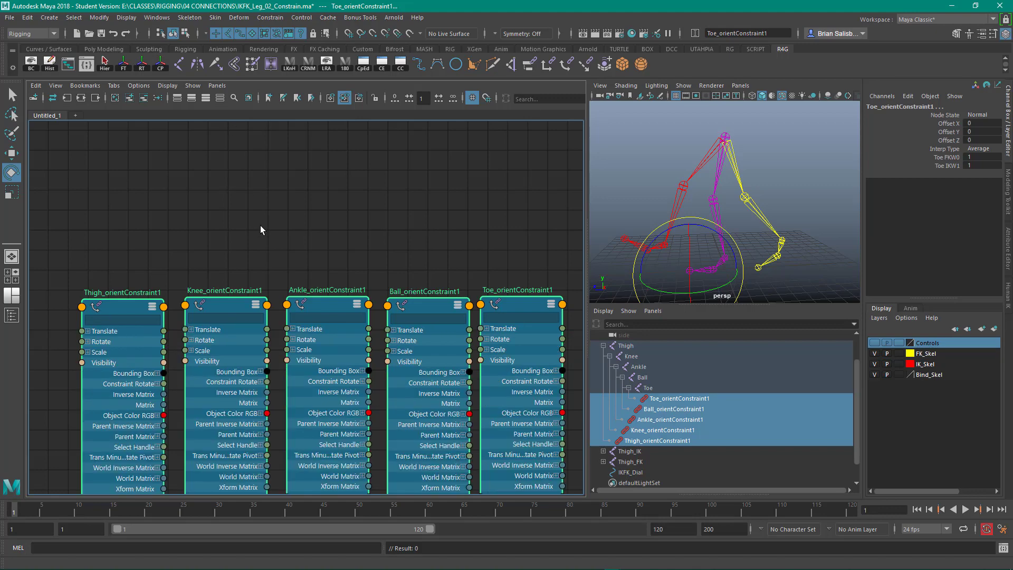
pyautogui.moveTo(258, 248); pyautogui.dragTo(237, 141, button='middle')
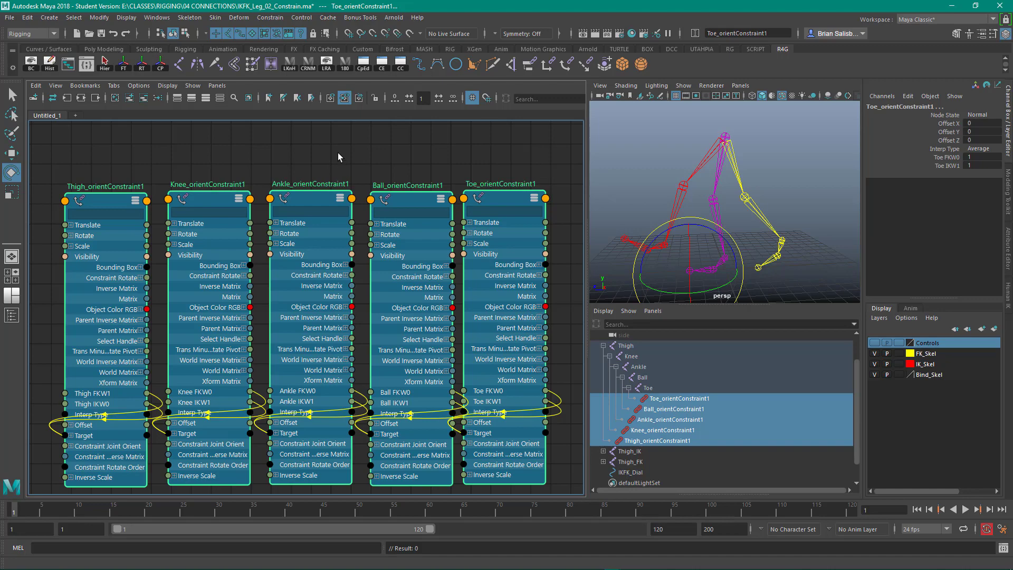
pyautogui.keyDown('alt'); pyautogui.moveTo(336, 144); pyautogui.dragTo(297, 137, button='right'); pyautogui.keyUp('alt')
pyautogui.keyDown('alt'); pyautogui.moveTo(296, 136); pyautogui.dragTo(288, 178, button='middle'); pyautogui.keyUp('alt')
pyautogui.keyDown('alt'); pyautogui.moveTo(289, 178); pyautogui.dragTo(263, 166, button='right'); pyautogui.keyUp('alt')
pyautogui.keyDown('alt'); pyautogui.moveTo(262, 166); pyautogui.dragTo(262, 197, button='middle'); pyautogui.keyUp('alt')
pyautogui.keyDown('alt'); pyautogui.moveTo(262, 197); pyautogui.dragTo(261, 194, button='right'); pyautogui.keyUp('alt')
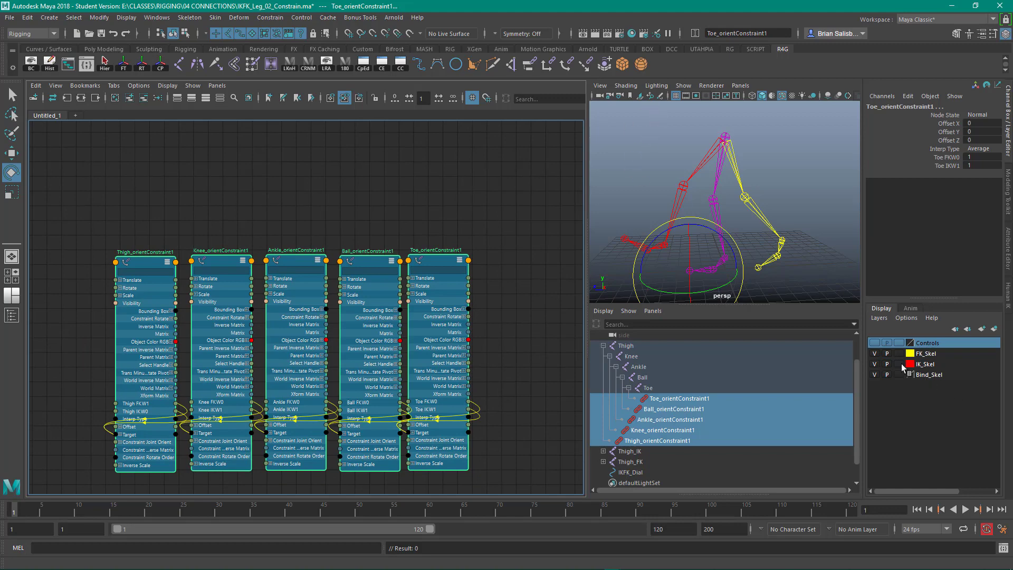
# Make the Controls layer visible and select the IKFK_Dial control in the viewport.
pyautogui.click(875, 343)
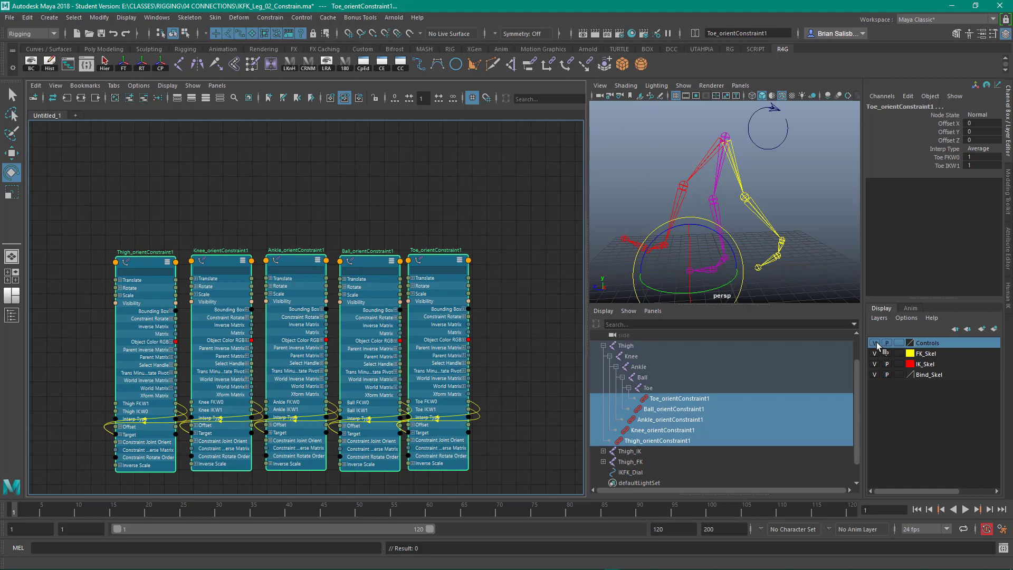
pyautogui.click(802, 178)
pyautogui.moveTo(765, 128); pyautogui.dragTo(768, 166)
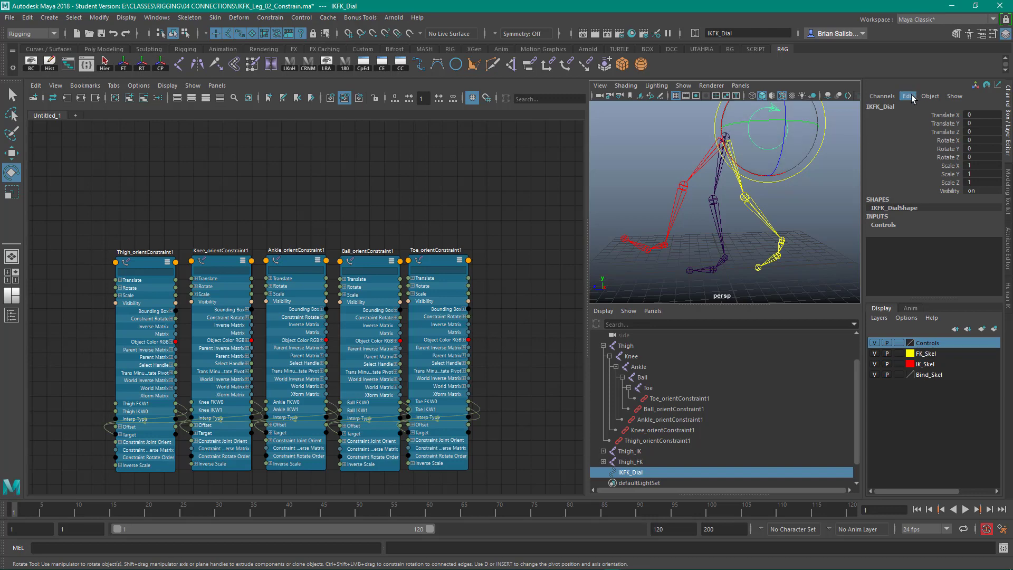
# Add a keyable float attribute named IK2FK to IKFK_Dial without minimum or maximum limits.
pyautogui.click(984, 34)
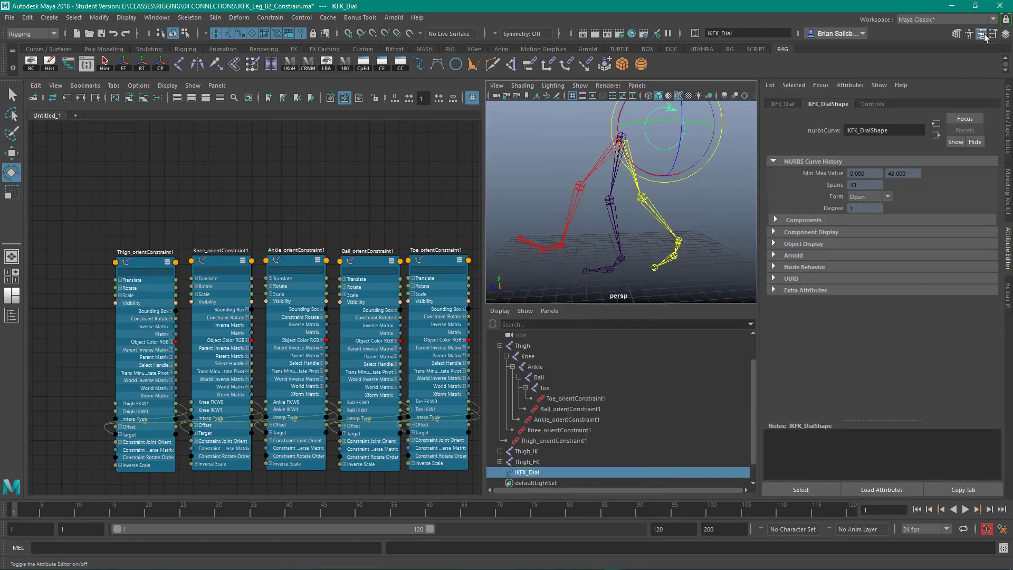
pyautogui.click(855, 85)
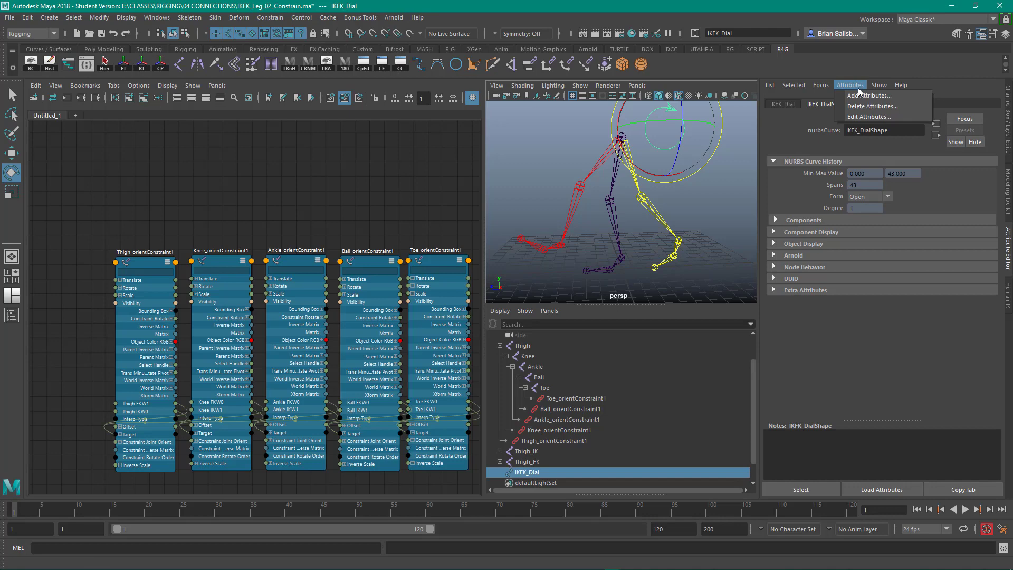
pyautogui.click(870, 96)
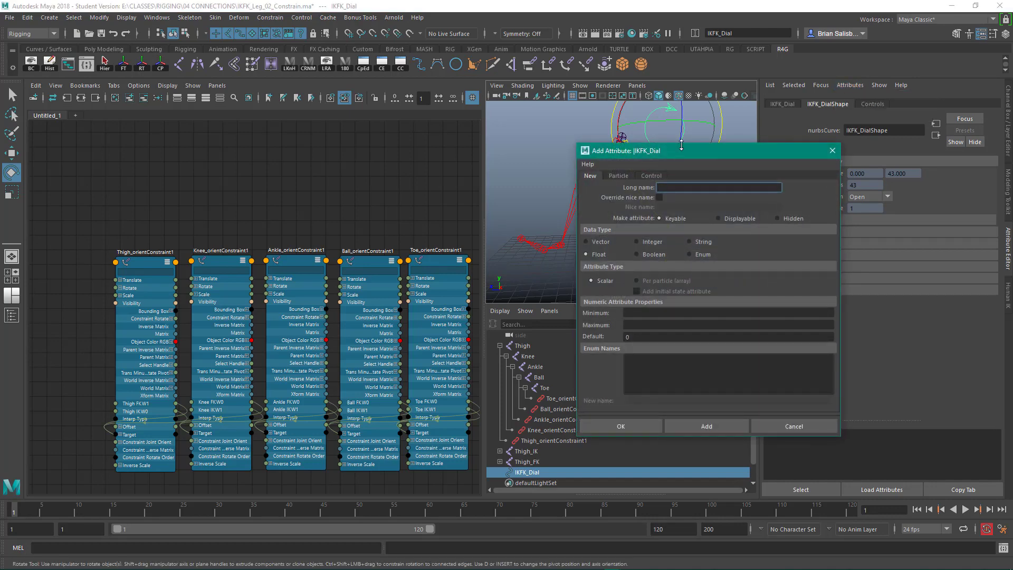
pyautogui.moveTo(692, 152); pyautogui.dragTo(820, 153)
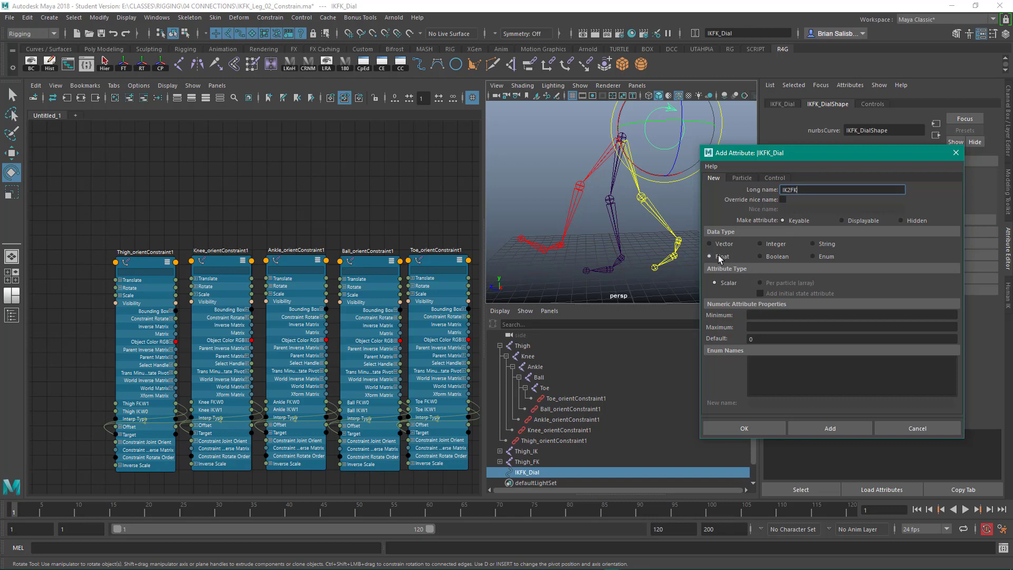
pyautogui.click(827, 431)
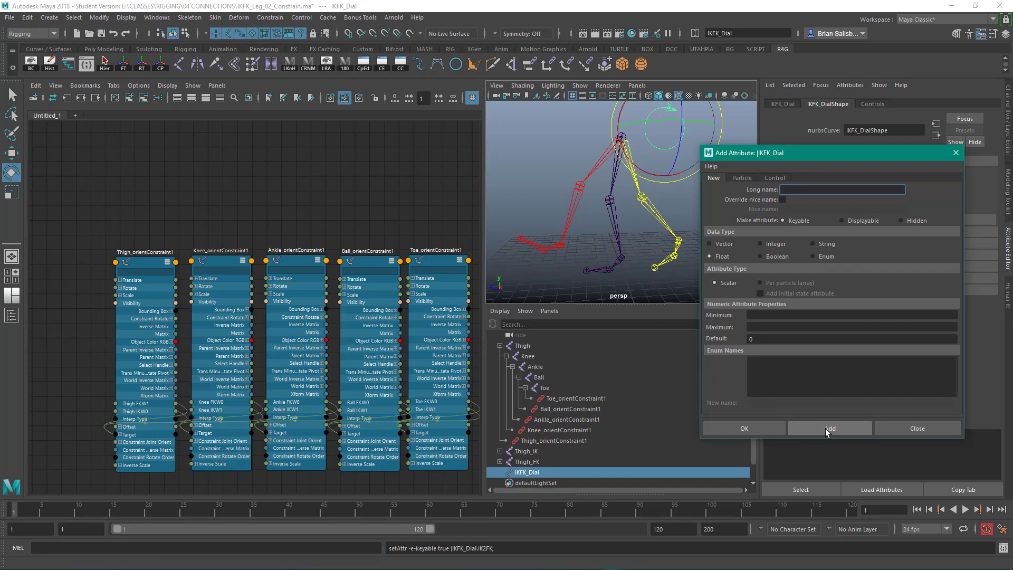
pyautogui.click(741, 430)
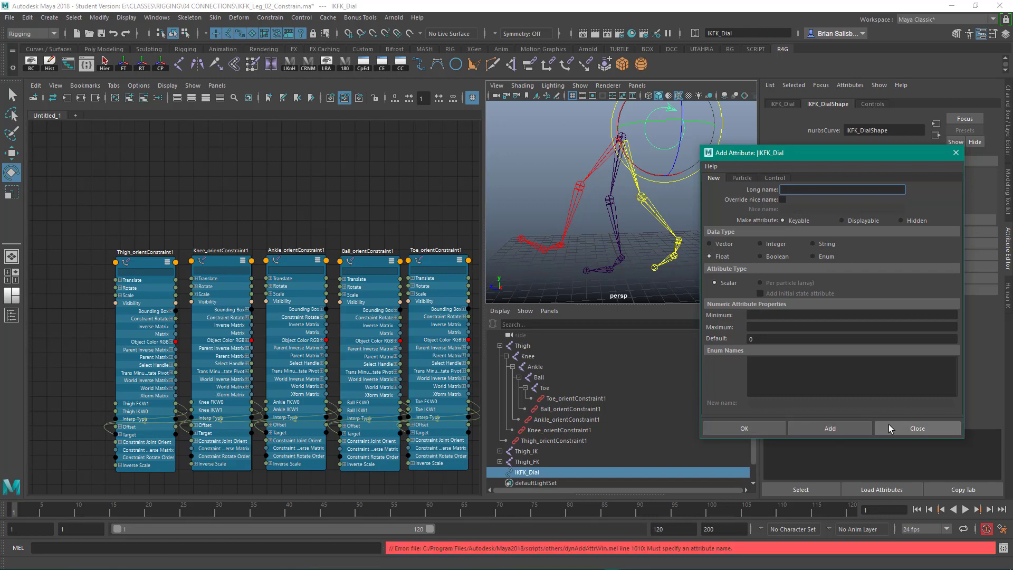
pyautogui.click(956, 153)
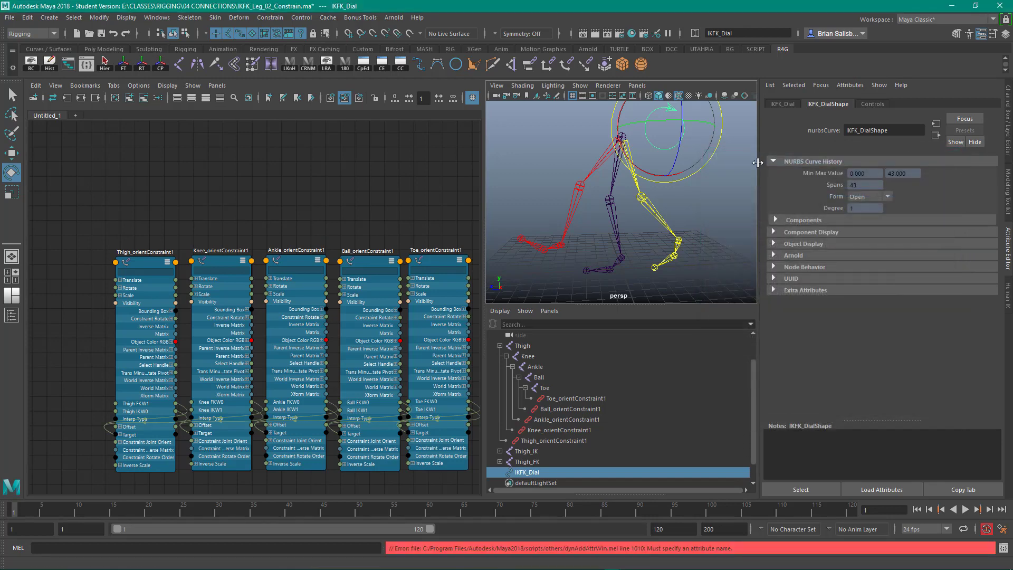
# Test the new IK2FK attribute of IKFK_Dial by scrubbing its value to -6.7.
pyautogui.click(1009, 118)
pyautogui.click(764, 140)
pyautogui.click(764, 140)
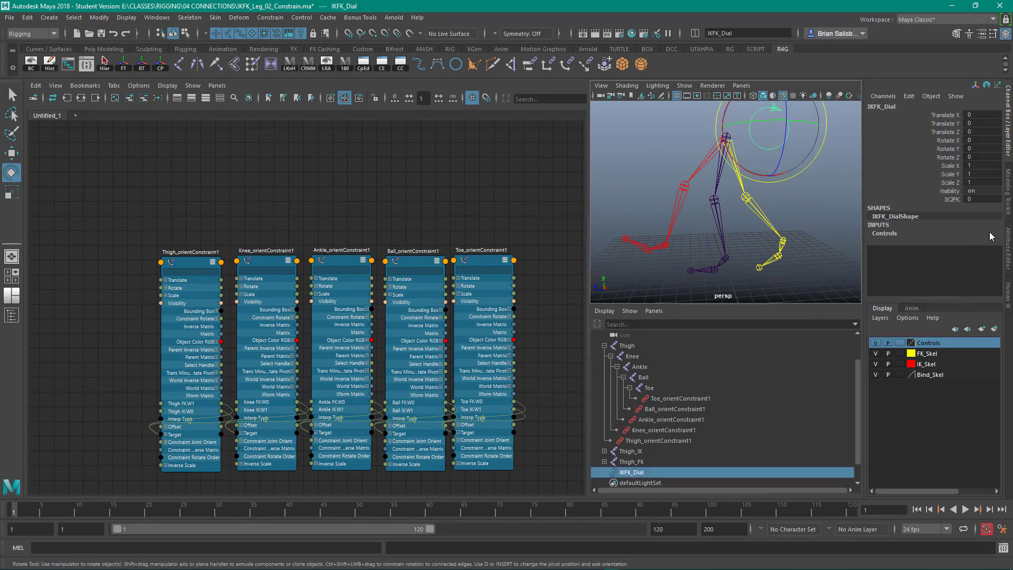
pyautogui.click(953, 199)
pyautogui.moveTo(948, 201); pyautogui.dragTo(792, 183, button='middle')
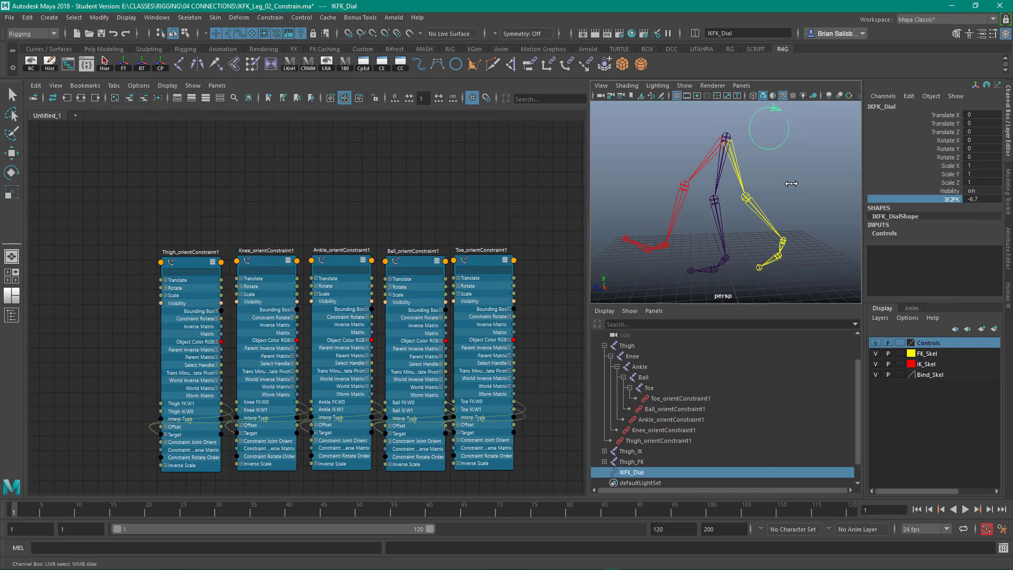
pyautogui.click(833, 148)
pyautogui.click(785, 136)
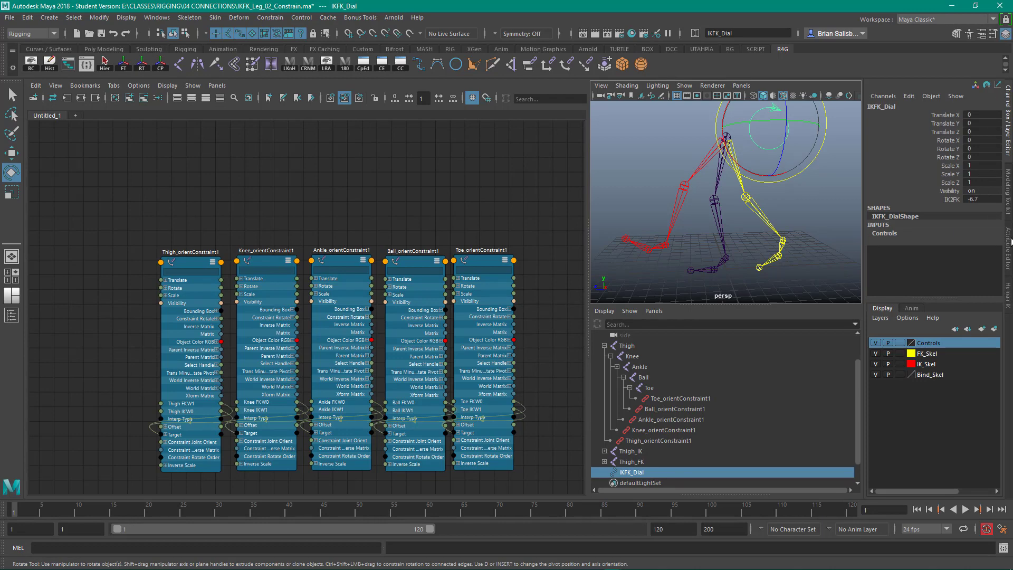
# Edit the IK2FK attribute to have a minimum of 0 and a maximum of 10.
pyautogui.click(1009, 242)
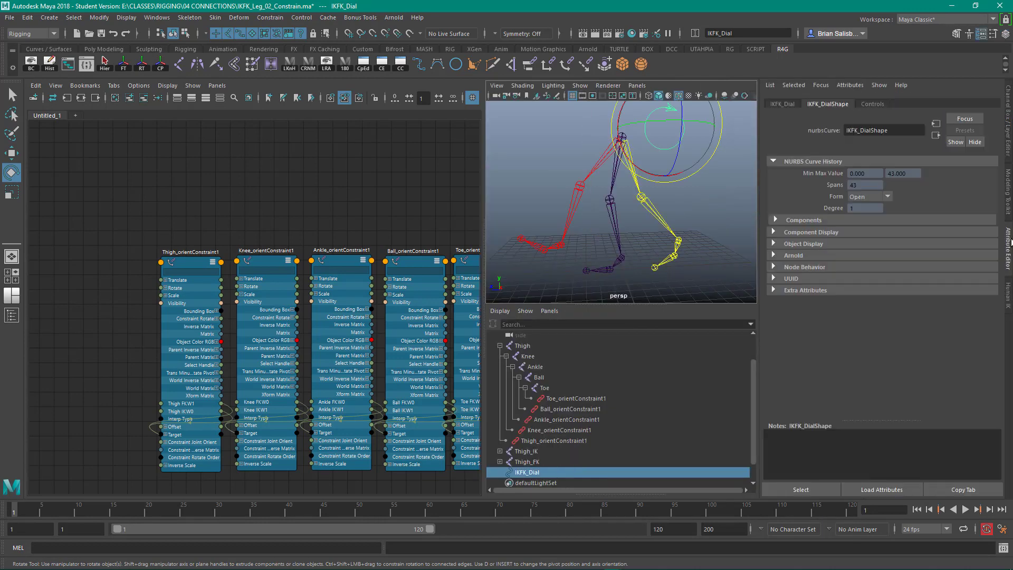
pyautogui.click(850, 86)
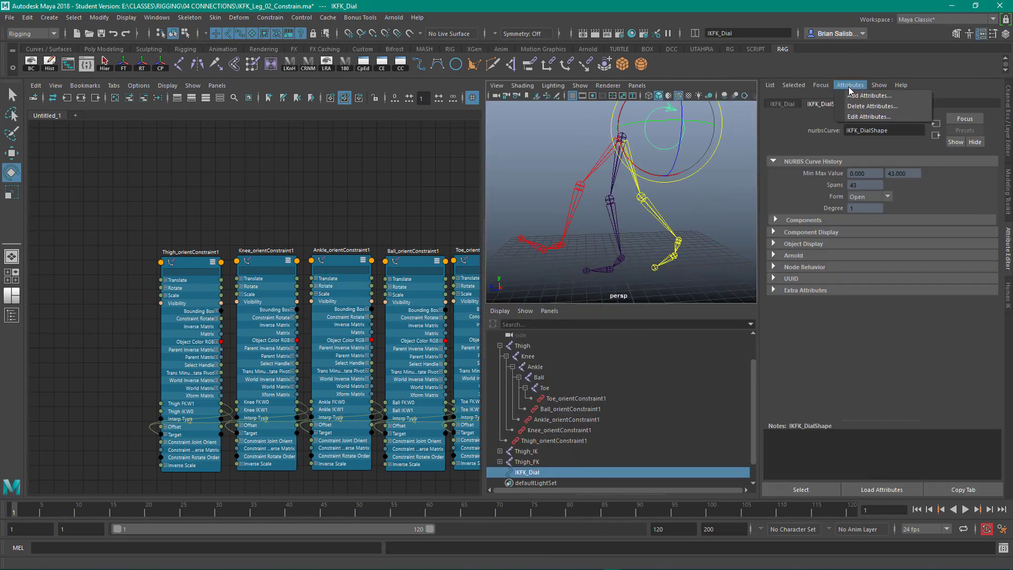
pyautogui.click(866, 117)
pyautogui.click(399, 237)
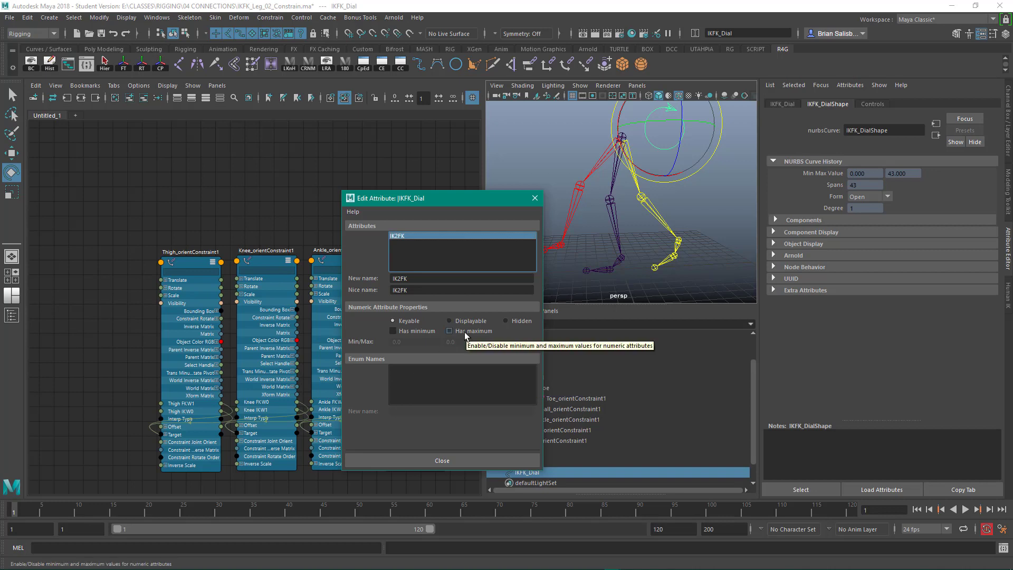
pyautogui.click(393, 331)
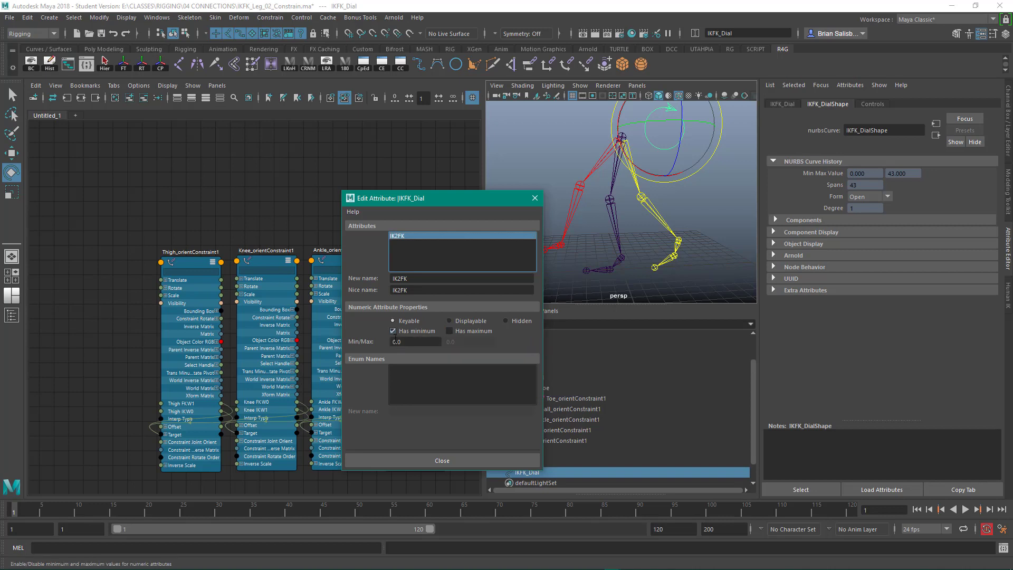
pyautogui.click(487, 331)
pyautogui.moveTo(472, 341); pyautogui.dragTo(424, 338)
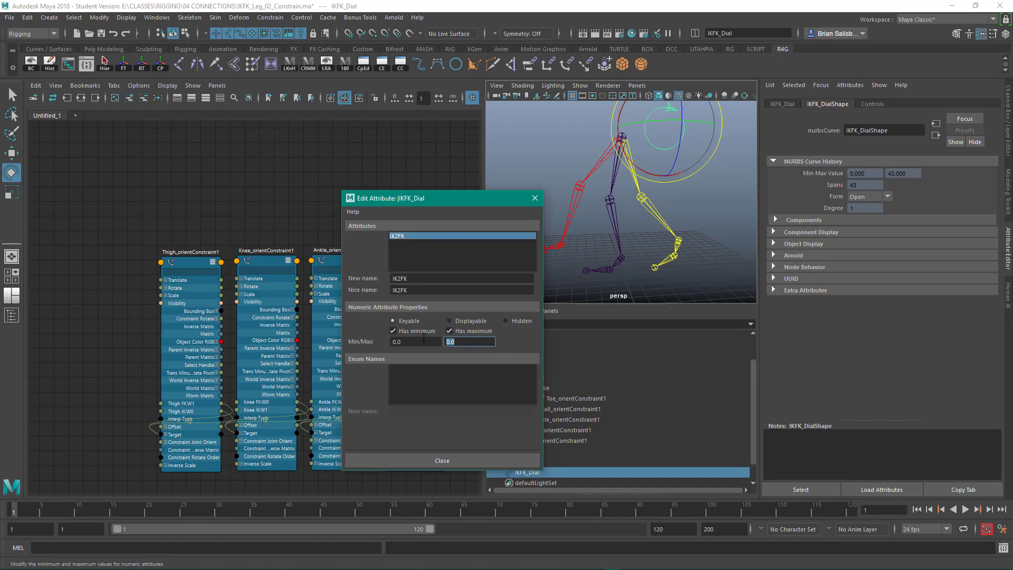
pyautogui.write('10')
pyautogui.press('Return')
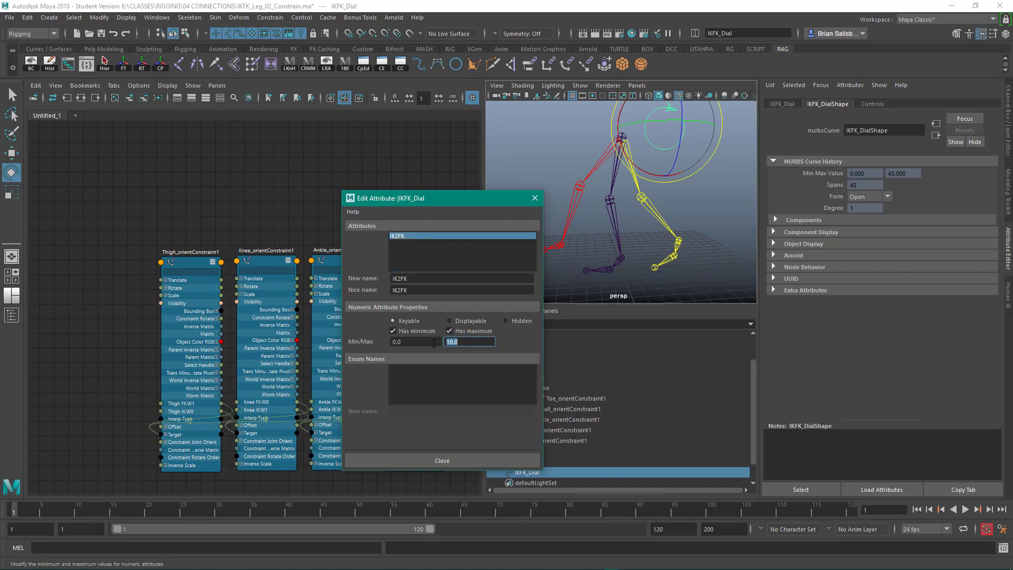
pyautogui.click(444, 461)
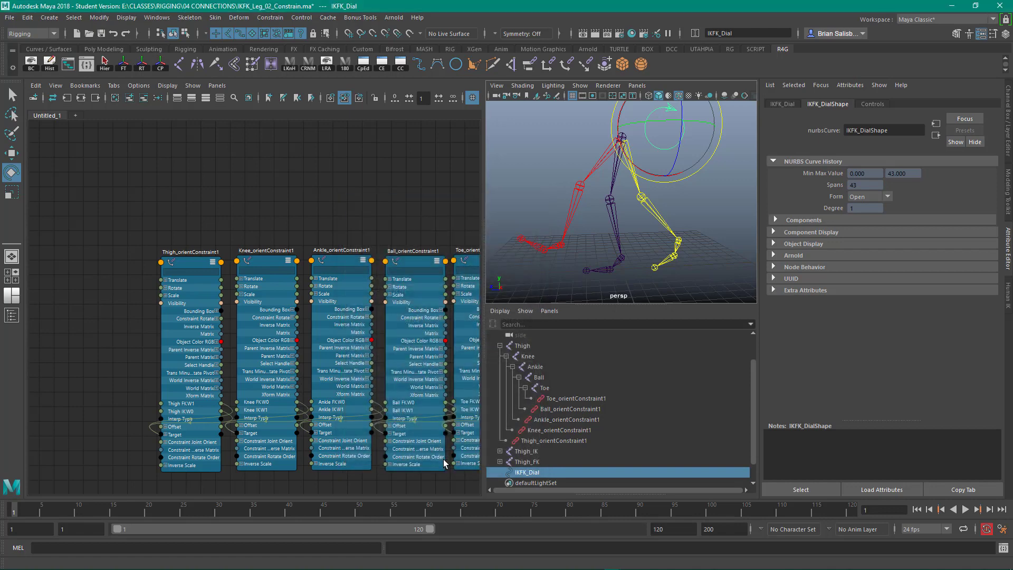
# Test the limited IK2FK attribute by scrubbing its value, and set it to 0.
pyautogui.click(1008, 119)
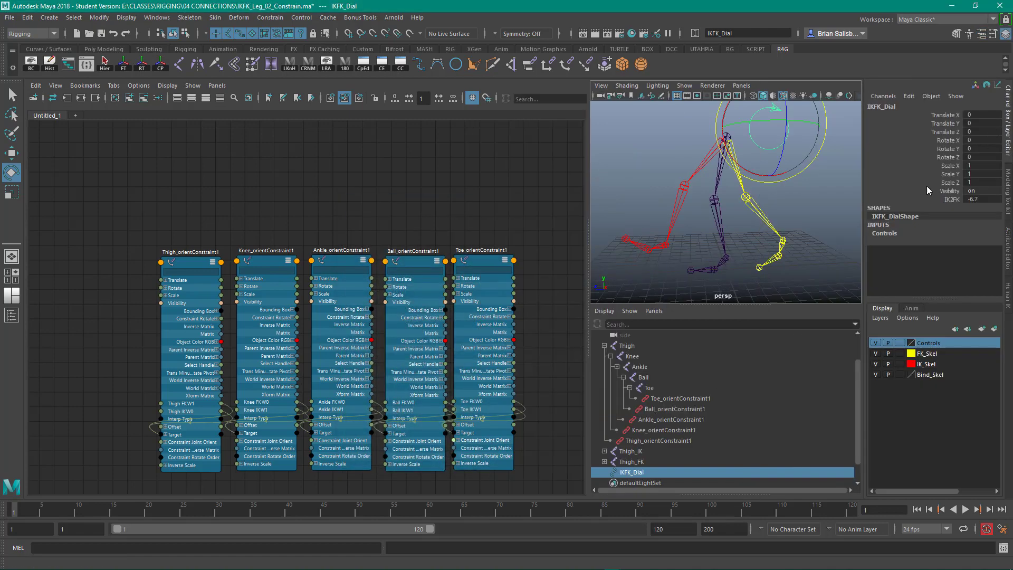
pyautogui.click(955, 199)
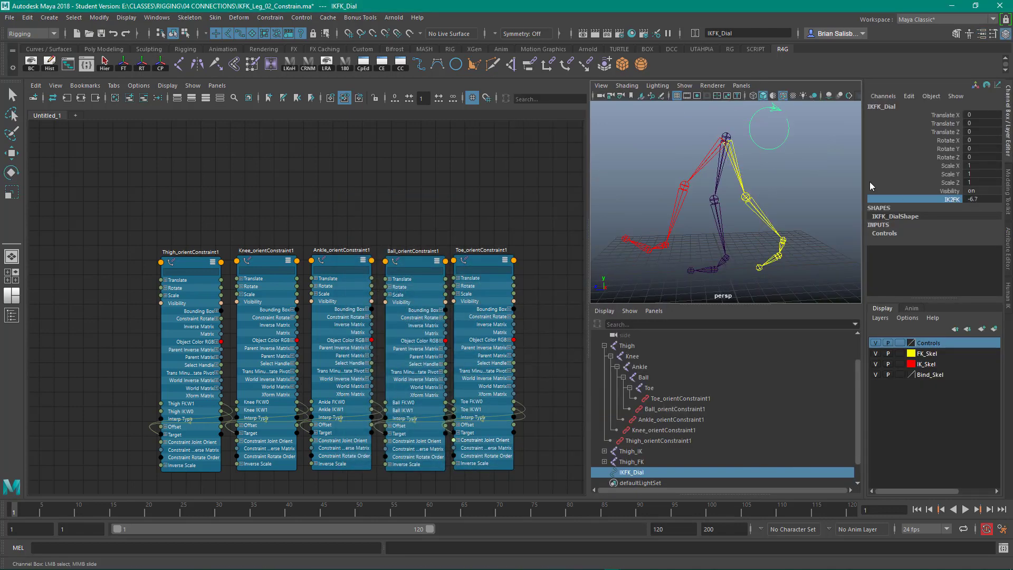
pyautogui.moveTo(728, 153); pyautogui.dragTo(640, 148, button='middle')
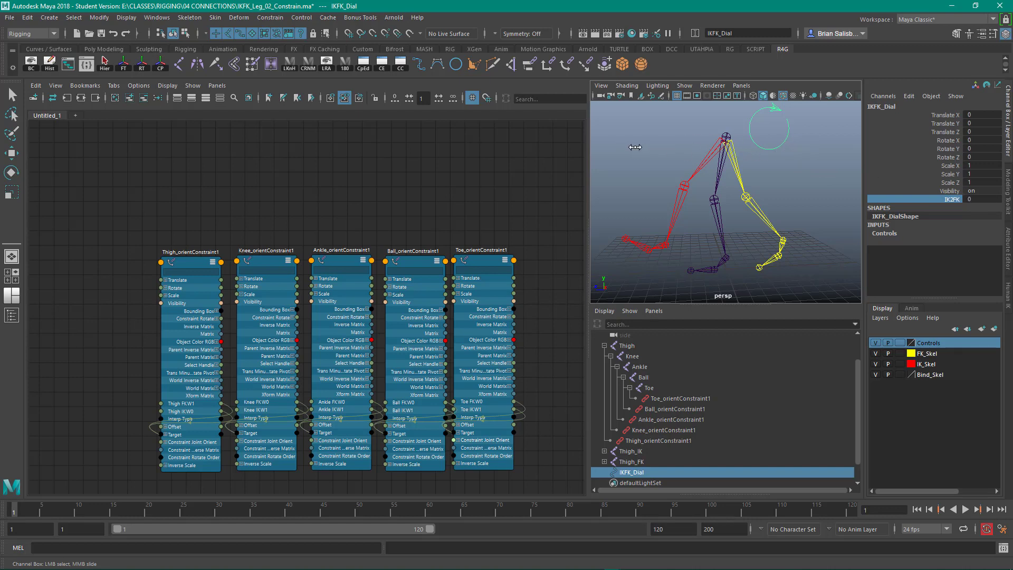
pyautogui.click(971, 199)
pyautogui.write('0')
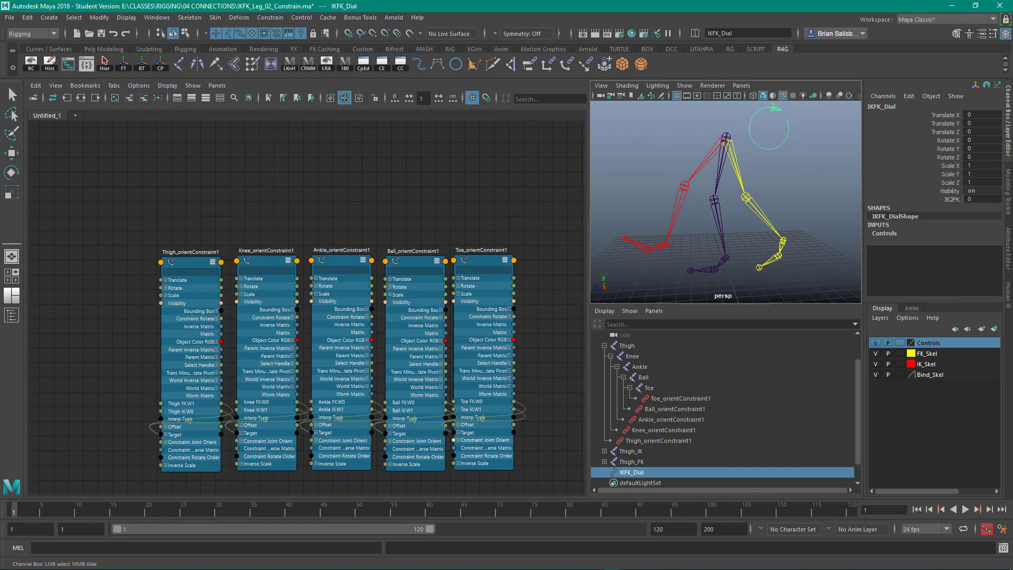
# Test the IK2FK attribute of IKFK_Dial by entering 10 and scrubbing the value back to 0.
pyautogui.click(973, 200)
pyautogui.write('10')
pyautogui.press('Return')
pyautogui.write('2')
pyautogui.moveTo(1001, 199); pyautogui.dragTo(965, 199, button='middle')
pyautogui.click(837, 192)
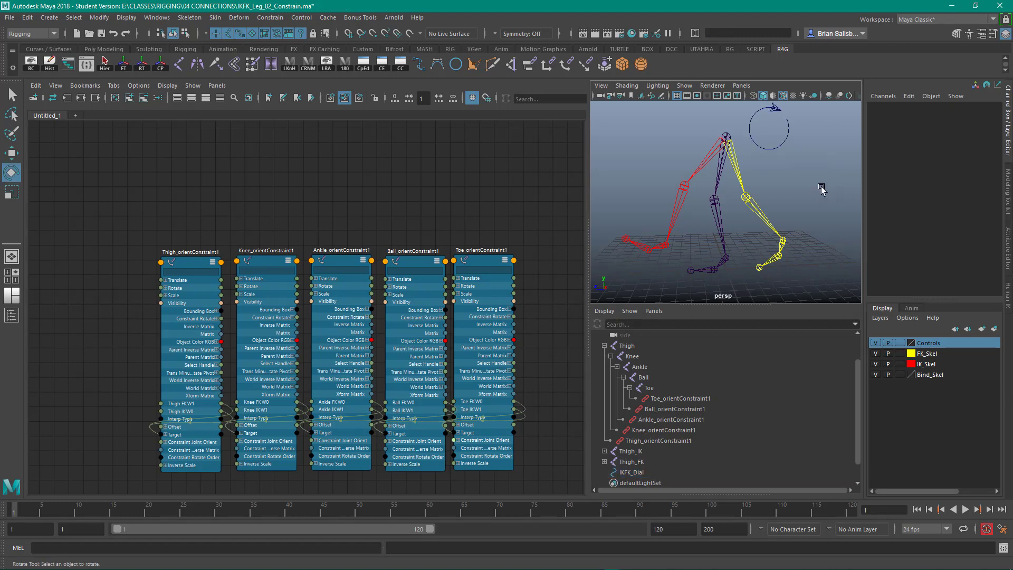
# Add IKFK_Dial to the Node Editor graph and place its node above the Thigh_orientConstraint1 node.
pyautogui.click(768, 149)
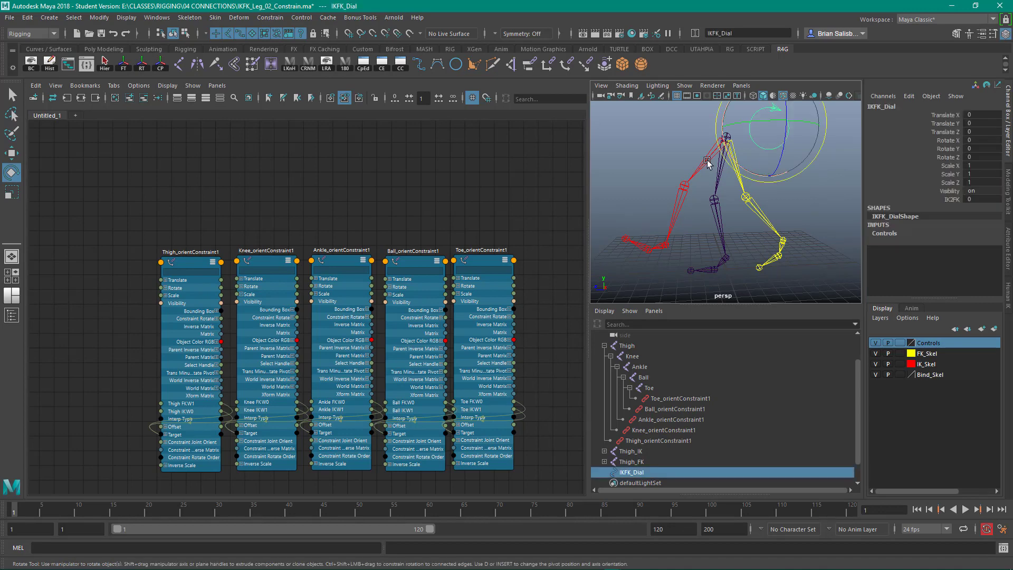
pyautogui.click(129, 99)
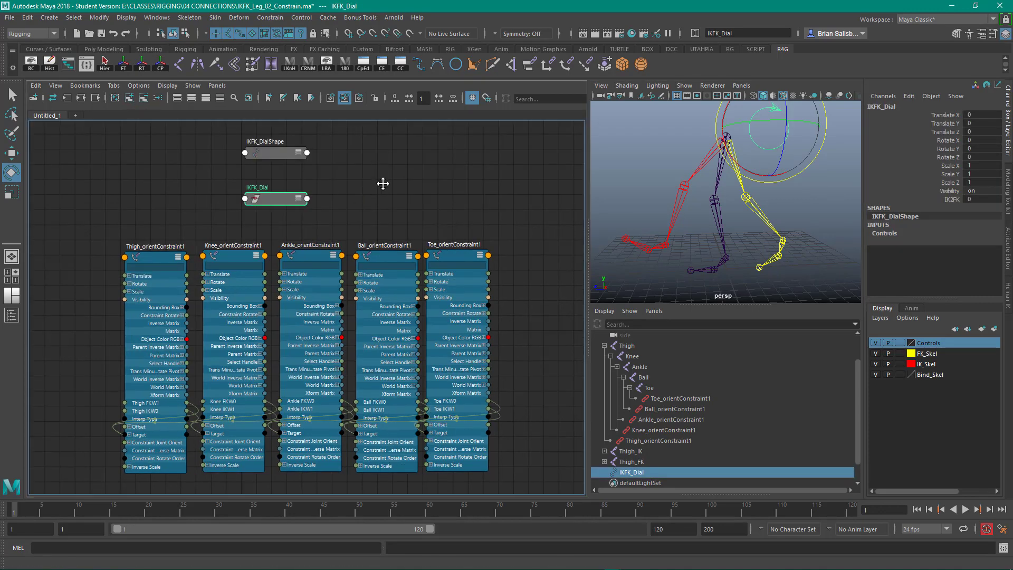
pyautogui.moveTo(276, 222); pyautogui.dragTo(151, 163)
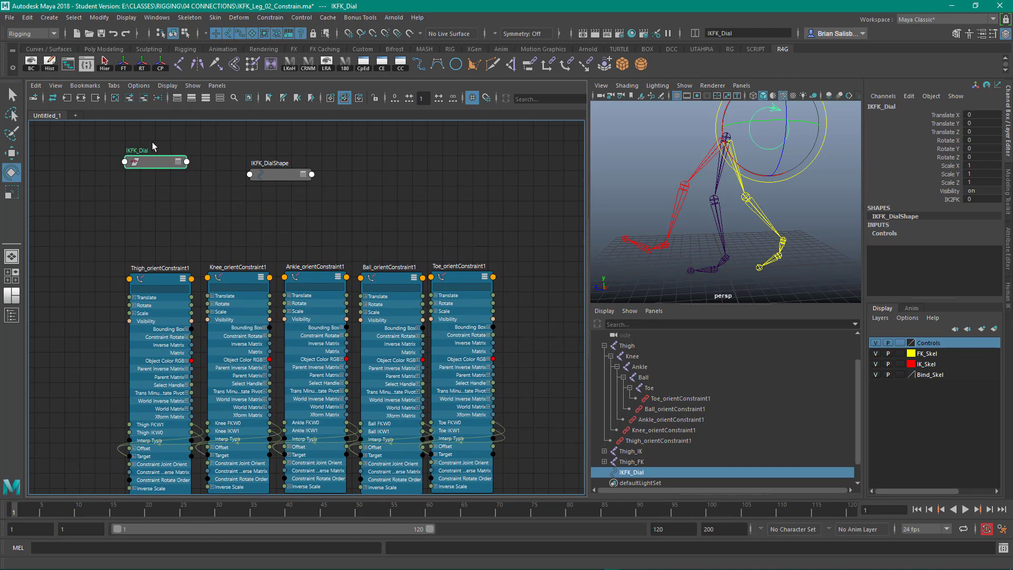
# Pin the IKFK_Dial node and the five orient constraint nodes, and clear the unpinned IKFK_DialShape node from the graph.
pyautogui.click(189, 340)
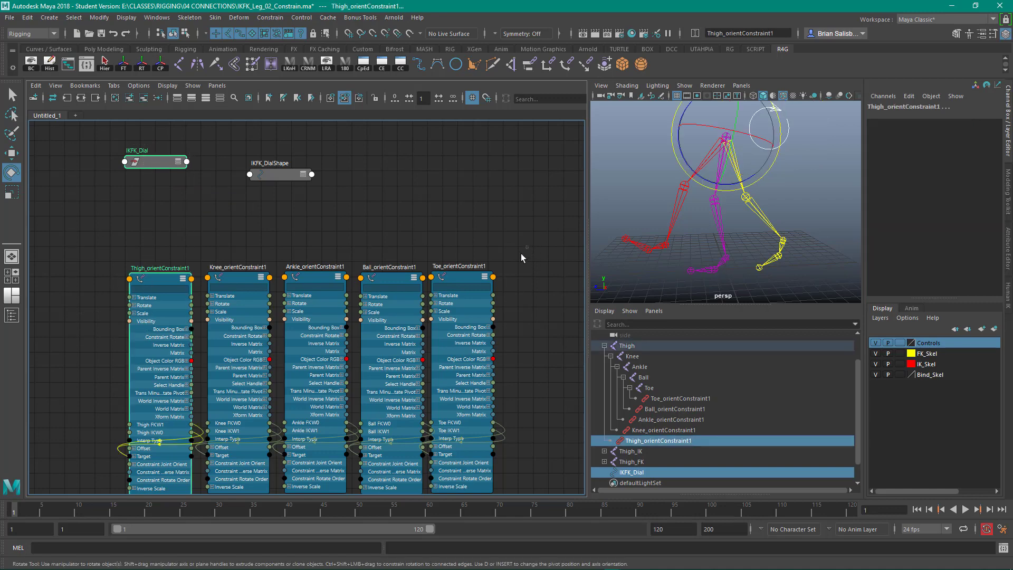
pyautogui.moveTo(529, 245); pyautogui.dragTo(244, 319)
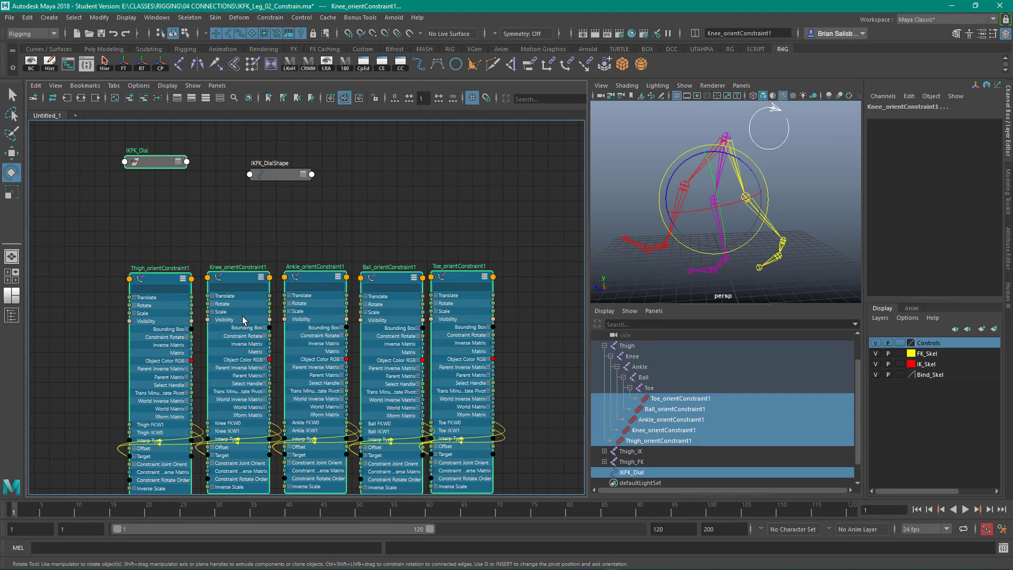
pyautogui.click(425, 207)
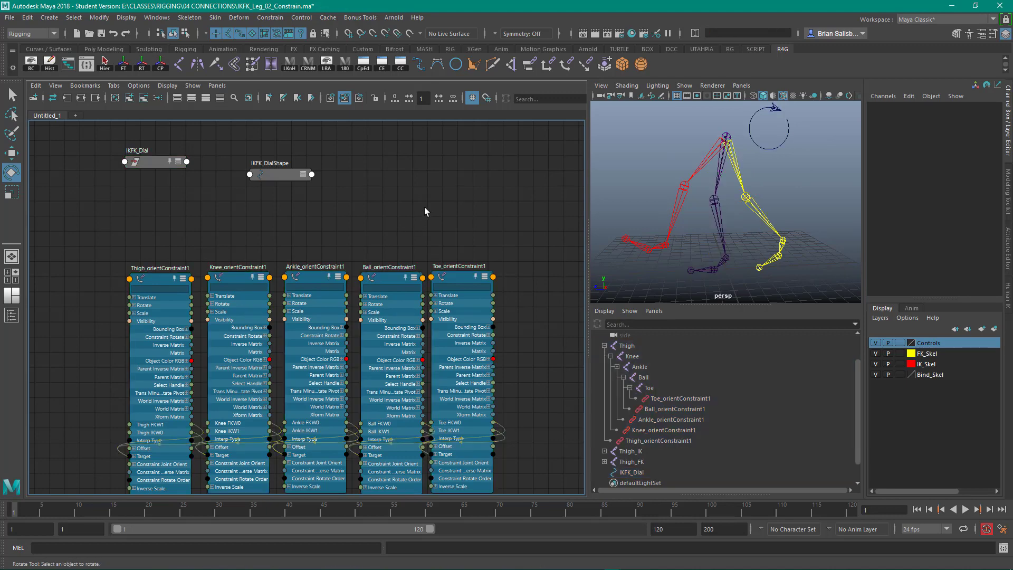
pyautogui.click(115, 98)
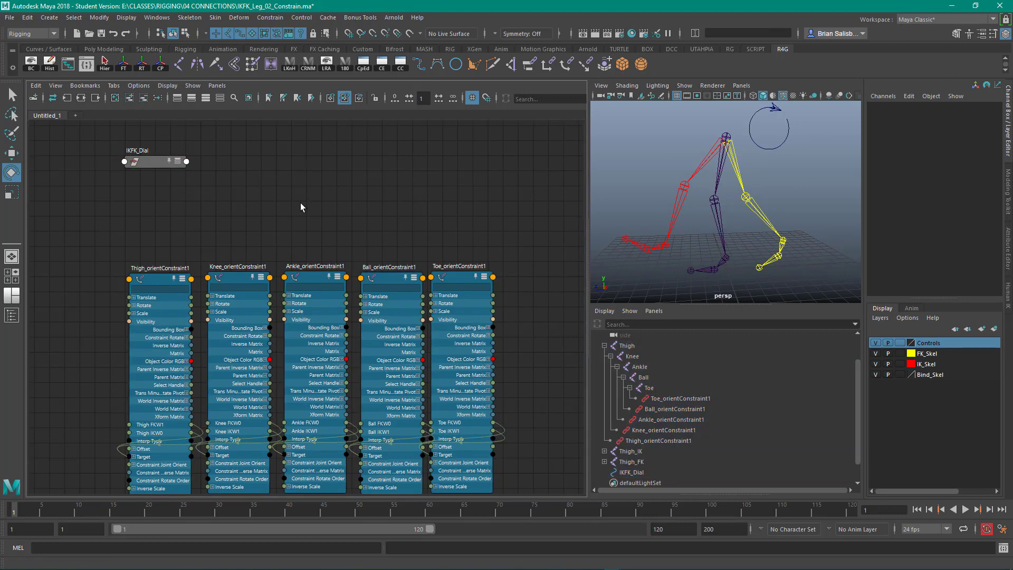
# Expand the IKFK_Dial node to show all its attributes and position it clear above the orient constraint nodes.
pyautogui.scroll(-2, 343, 186)
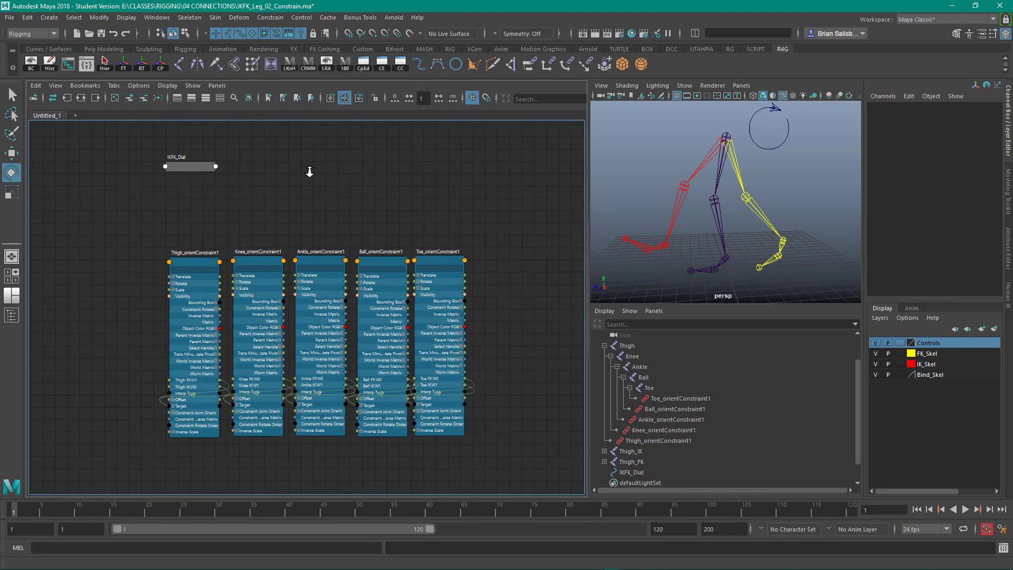
pyautogui.keyDown('alt'); pyautogui.moveTo(273, 163); pyautogui.dragTo(241, 152, button='middle'); pyautogui.keyUp('alt')
pyautogui.click(185, 172)
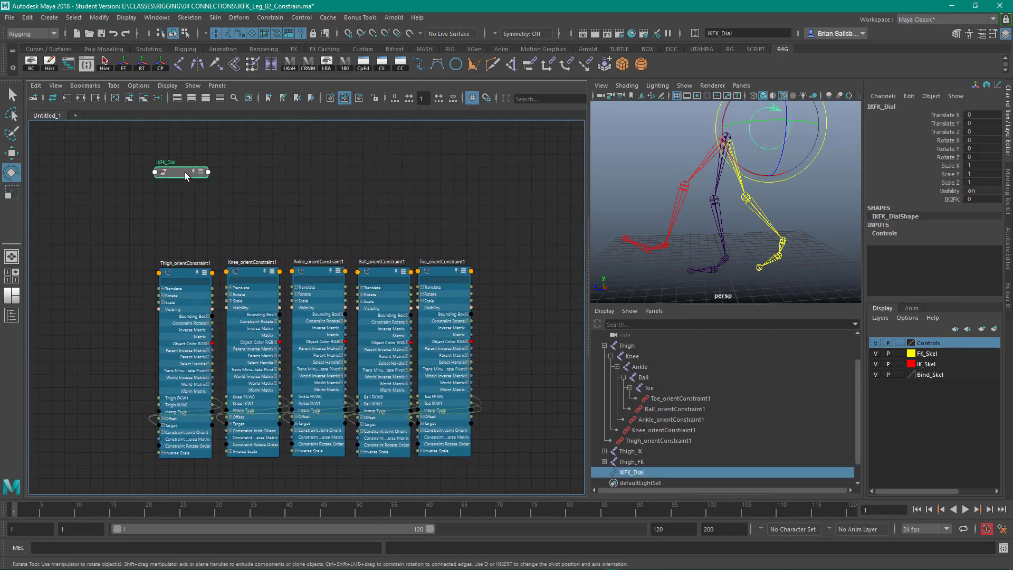
pyautogui.press('3')
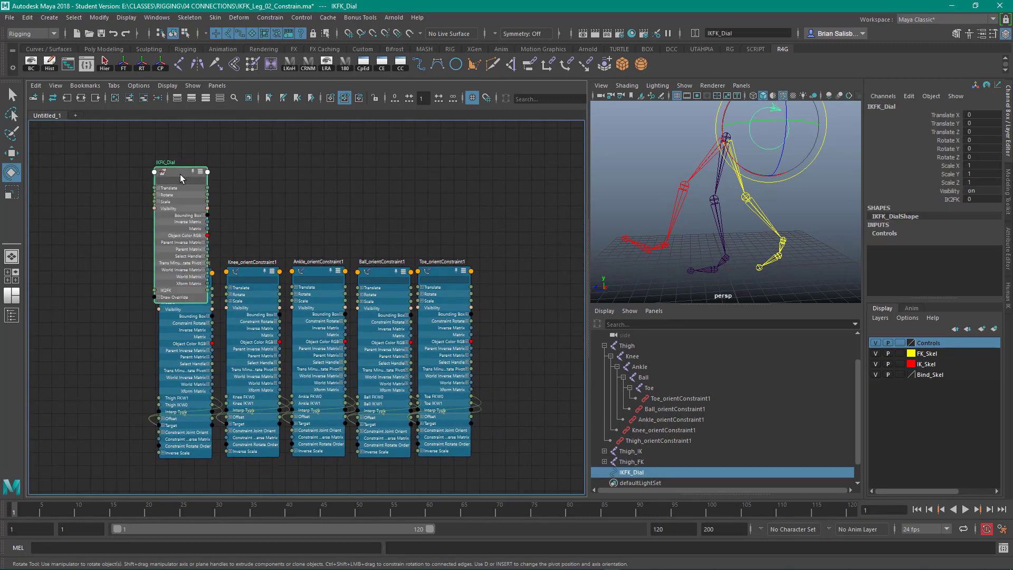
pyautogui.moveTo(181, 178); pyautogui.dragTo(151, 142)
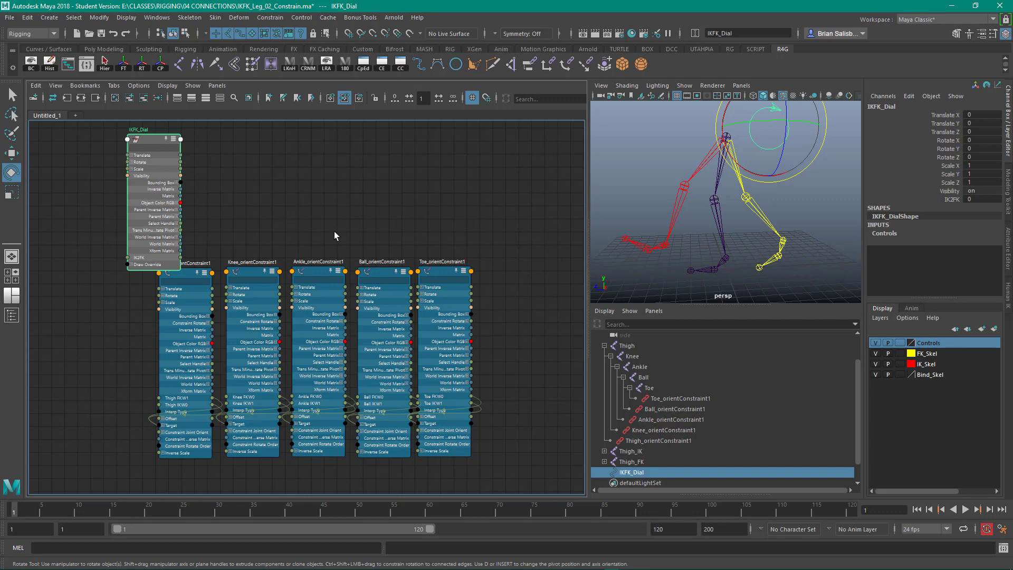
pyautogui.keyDown('alt'); pyautogui.moveTo(394, 189); pyautogui.dragTo(394, 241, button='middle'); pyautogui.keyUp('alt')
pyautogui.moveTo(148, 193); pyautogui.dragTo(161, 164)
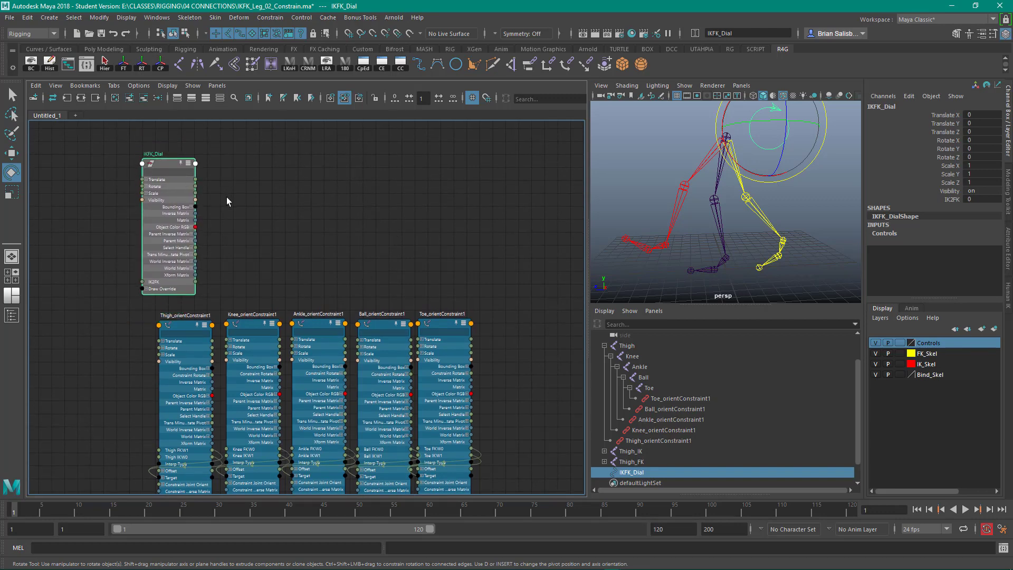
# Switch the IKFK_Dial node to the reduced connected-attributes display and back to the full attribute display.
pyautogui.keyDown('alt'); pyautogui.moveTo(227, 201); pyautogui.dragTo(272, 219, button='right'); pyautogui.keyUp('alt')
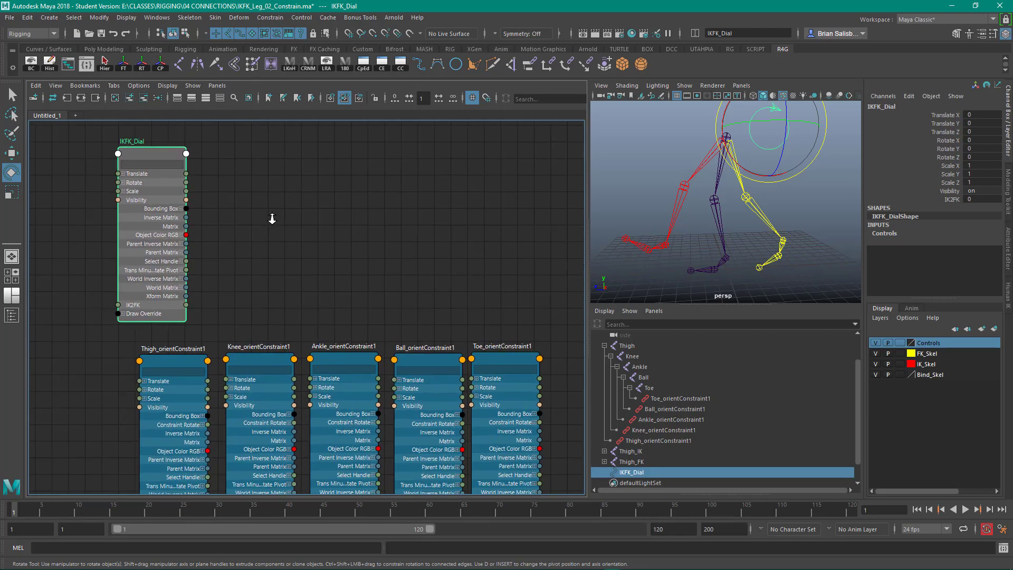
pyautogui.press('2')
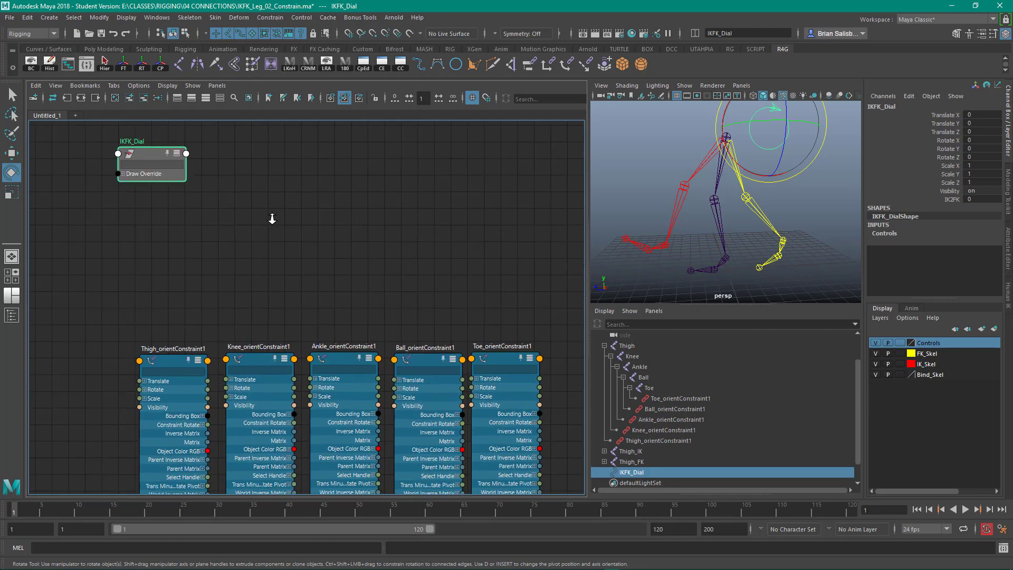
pyautogui.press('3')
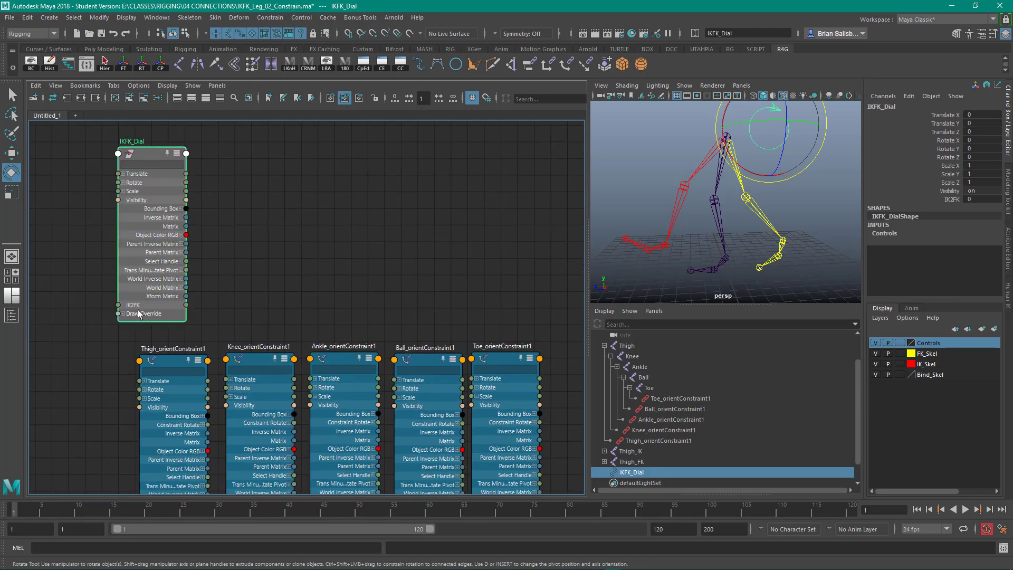
pyautogui.keyDown('alt'); pyautogui.moveTo(327, 251); pyautogui.dragTo(262, 203, button='right'); pyautogui.keyUp('alt')
pyautogui.keyDown('alt'); pyautogui.moveTo(274, 192); pyautogui.dragTo(238, 205, button='middle'); pyautogui.keyUp('alt')
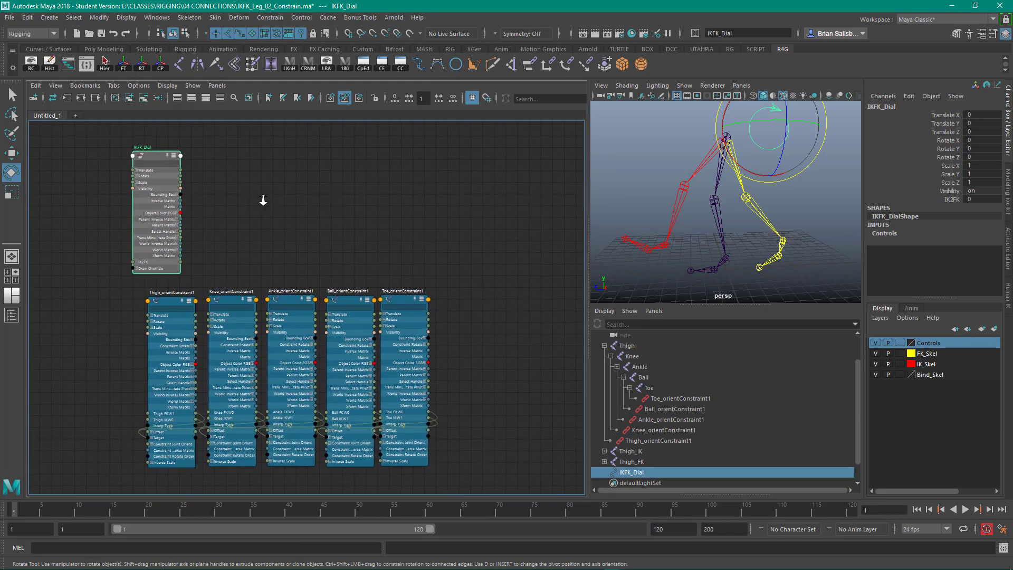
pyautogui.keyDown('alt'); pyautogui.moveTo(263, 200); pyautogui.dragTo(271, 207, button='right'); pyautogui.keyUp('alt')
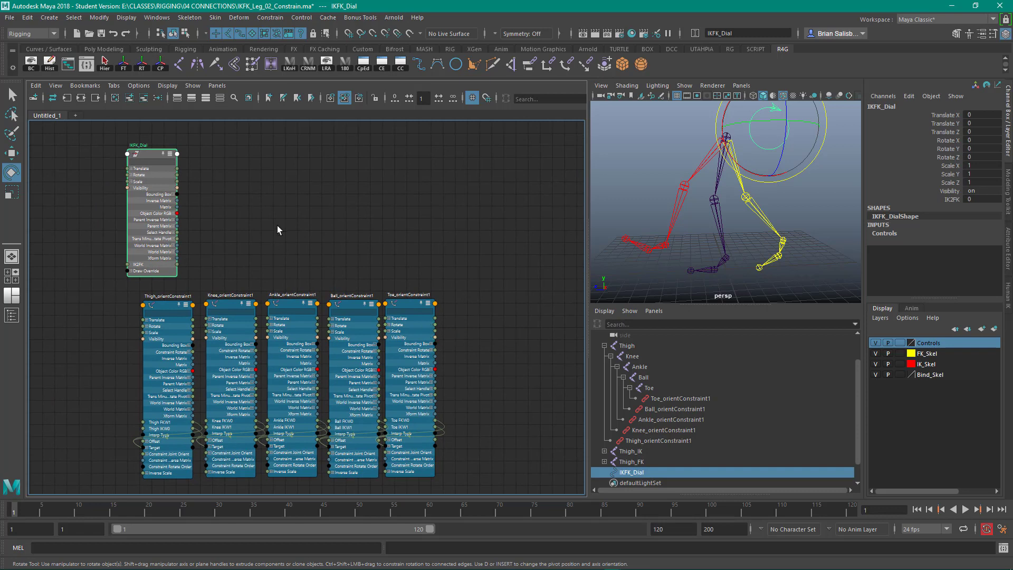
# Open the Connection Editor and load IKFK_Dial as the output side and Toe_orientConstraint1 as the input side.
pyautogui.click(158, 17)
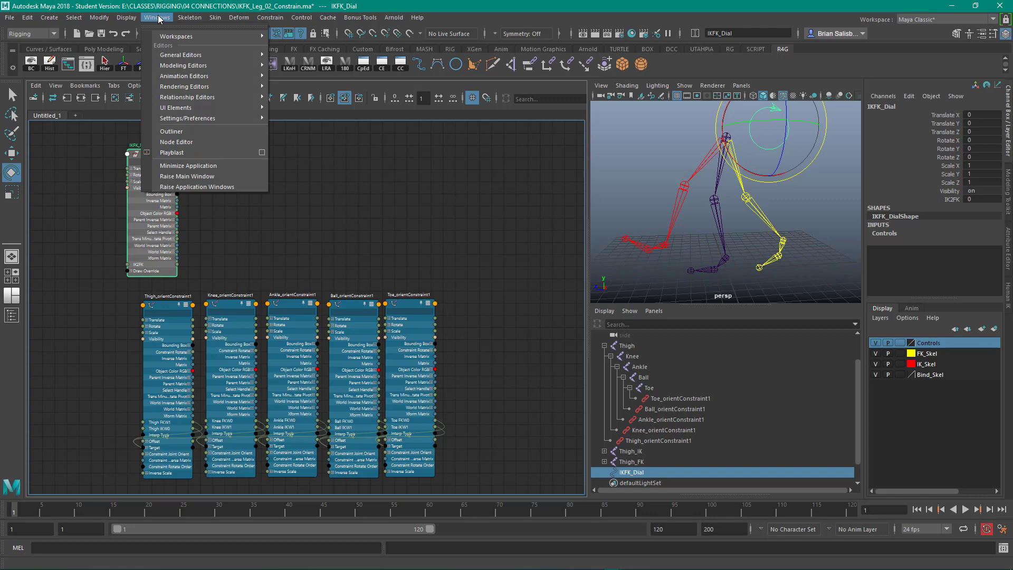
pyautogui.moveTo(222, 55)
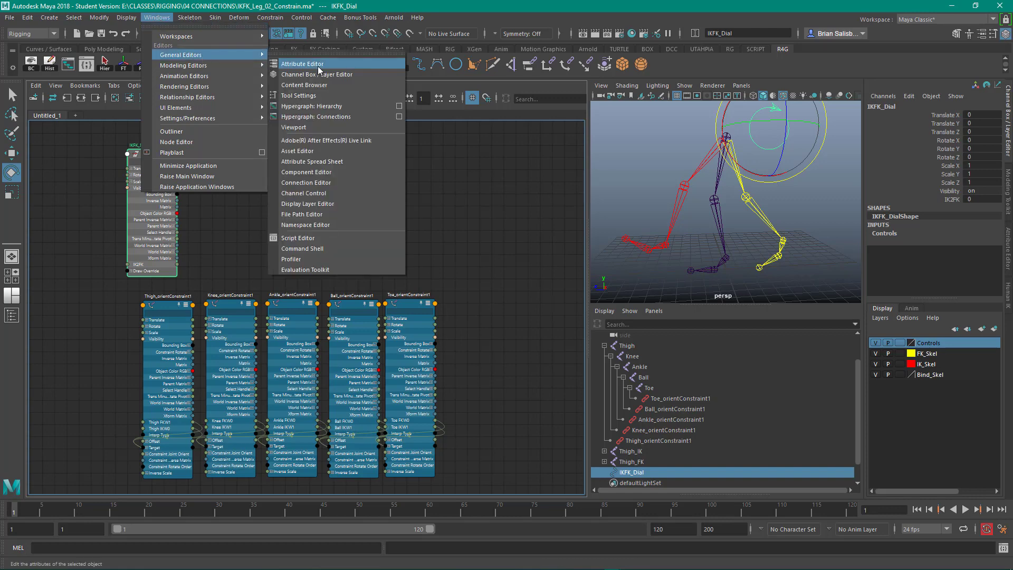
pyautogui.click(343, 184)
pyautogui.moveTo(370, 134); pyautogui.dragTo(526, 112)
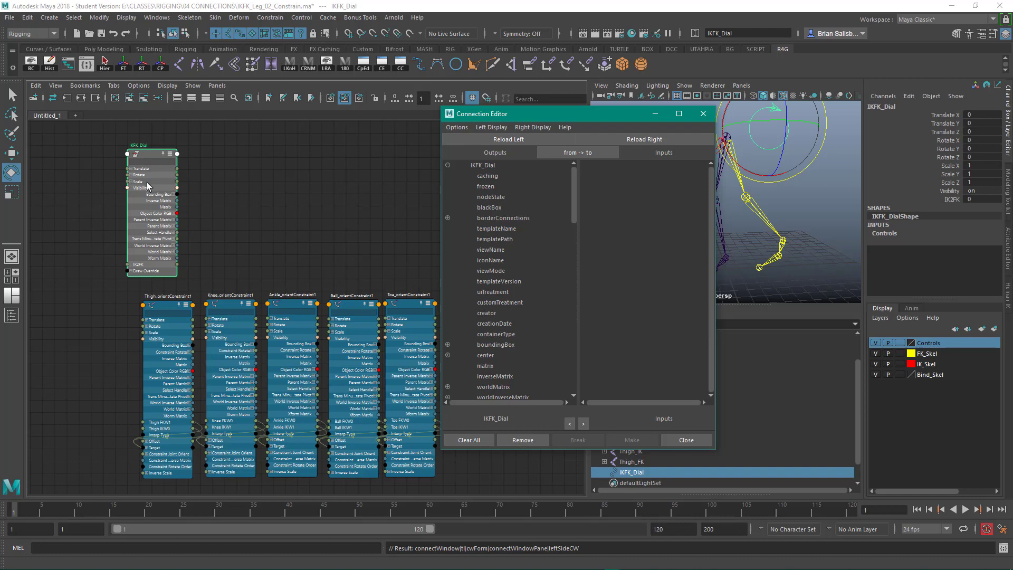
pyautogui.moveTo(506, 116); pyautogui.dragTo(533, 127)
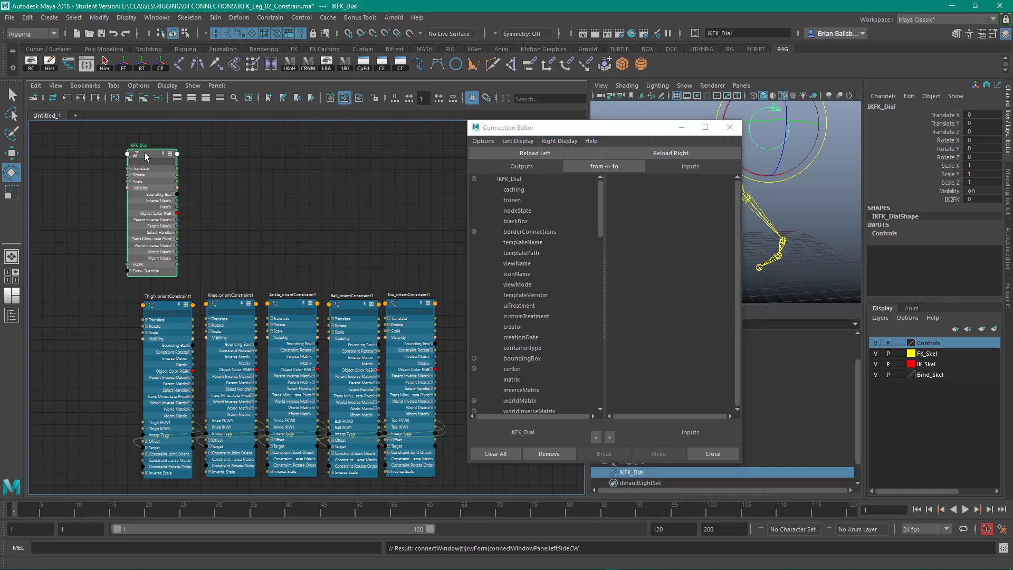
pyautogui.click(540, 157)
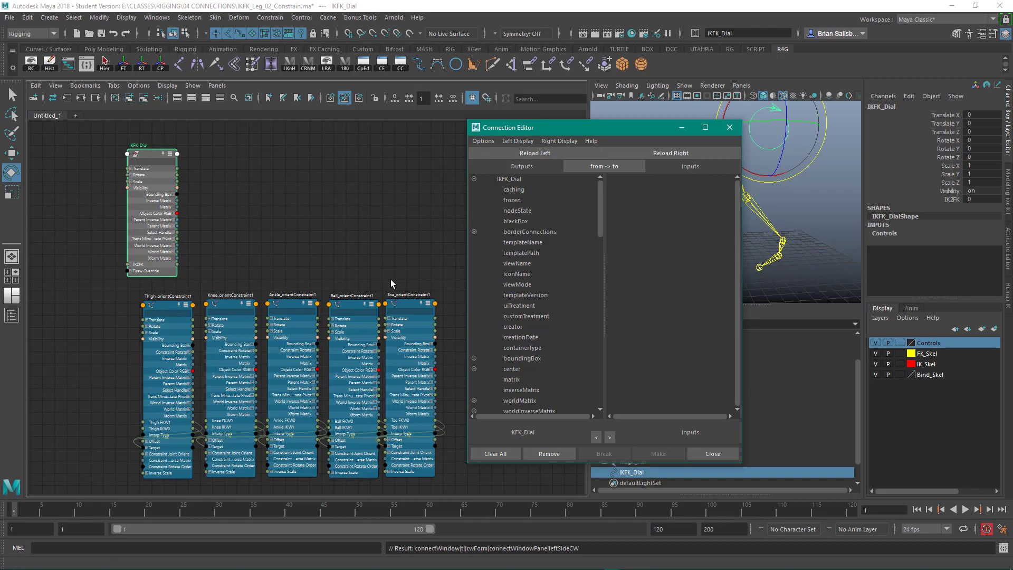
pyautogui.click(411, 303)
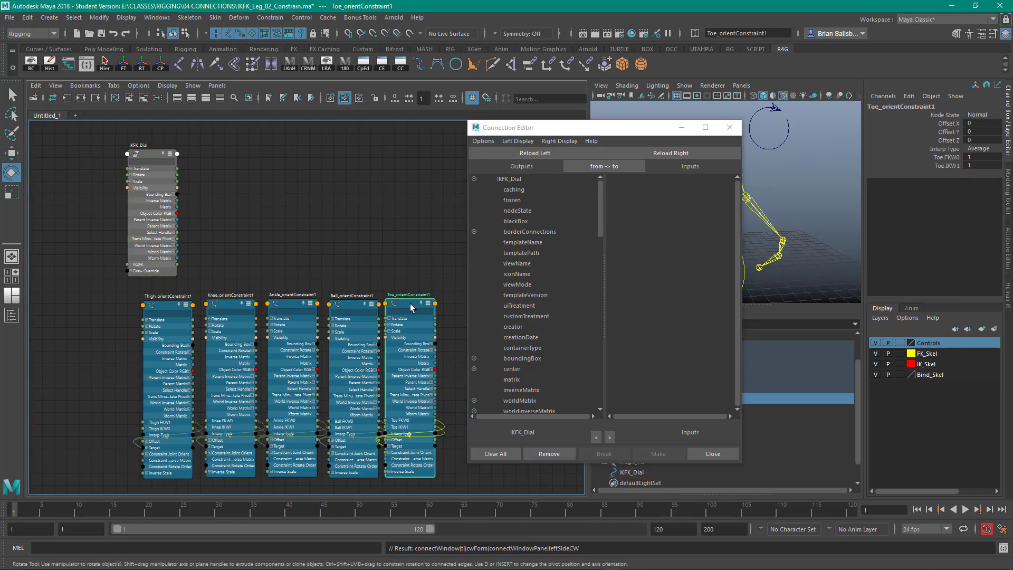
pyautogui.click(706, 154)
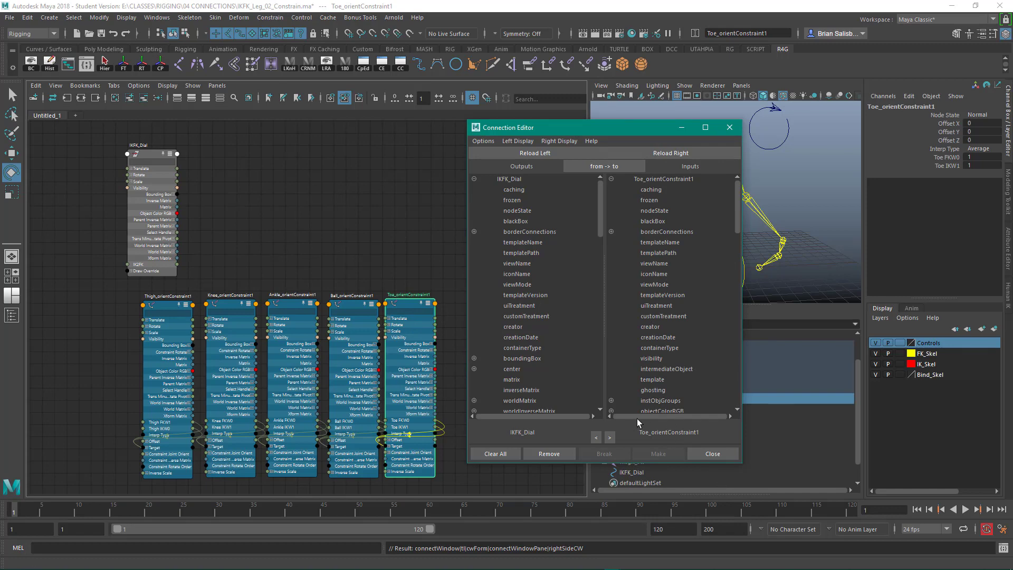
# Examine the IKFK_Dial output attributes in the Connection Editor, including the rotate channels, and close the editor.
pyautogui.scroll(-10, 519, 241)
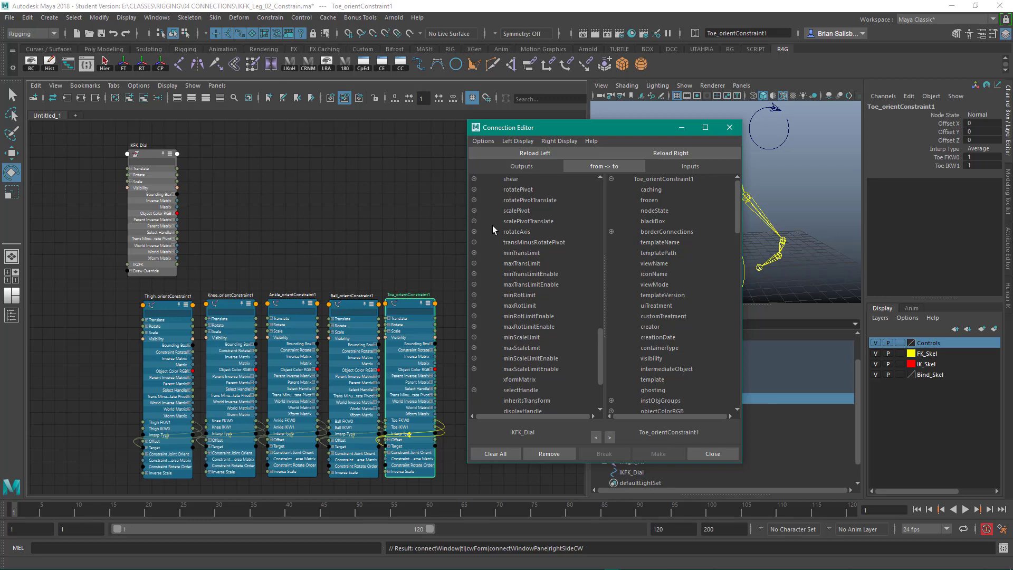
pyautogui.scroll(3, 510, 226)
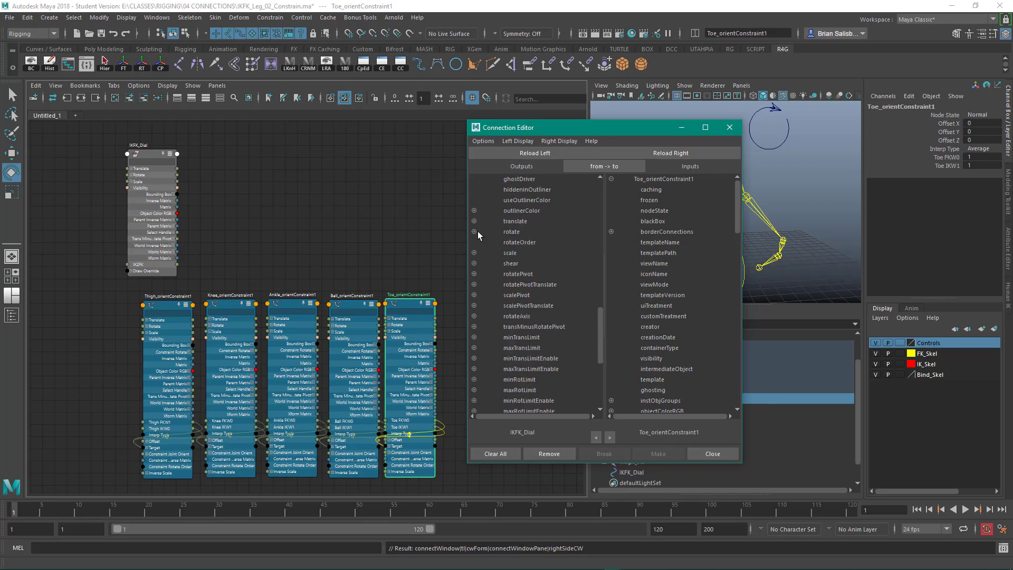
pyautogui.click(474, 231)
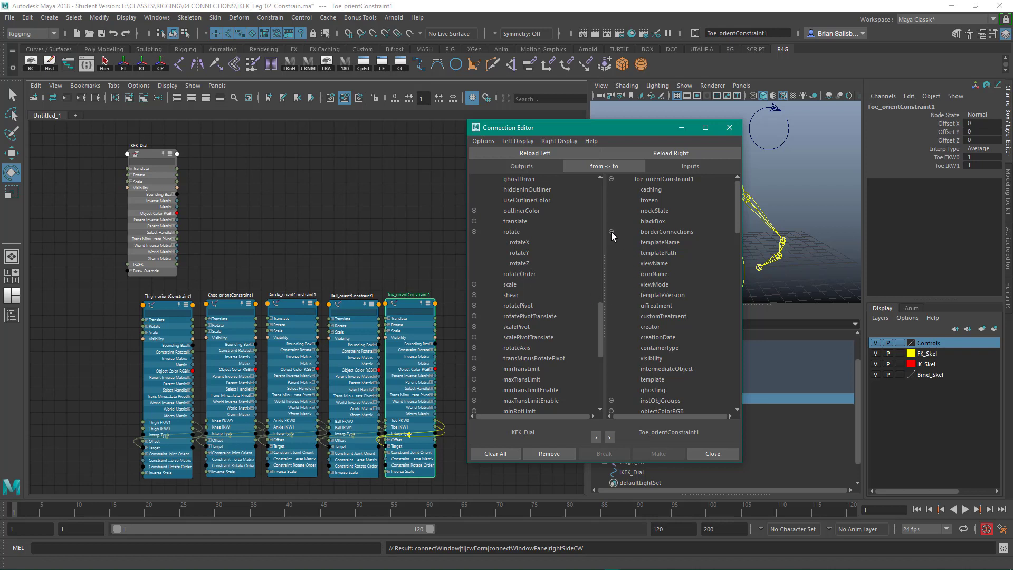
pyautogui.click(474, 232)
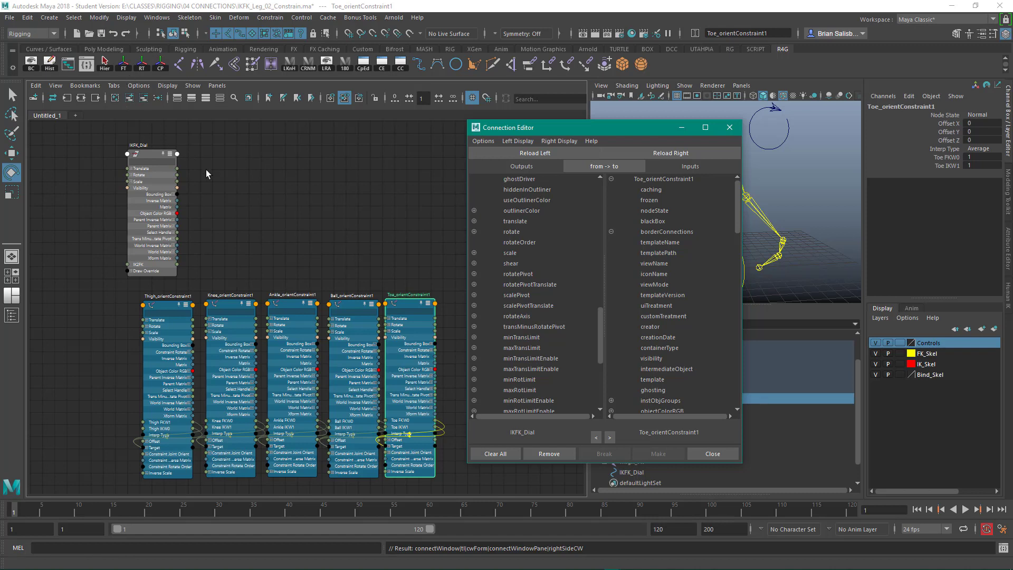
pyautogui.click(736, 131)
pyautogui.click(343, 174)
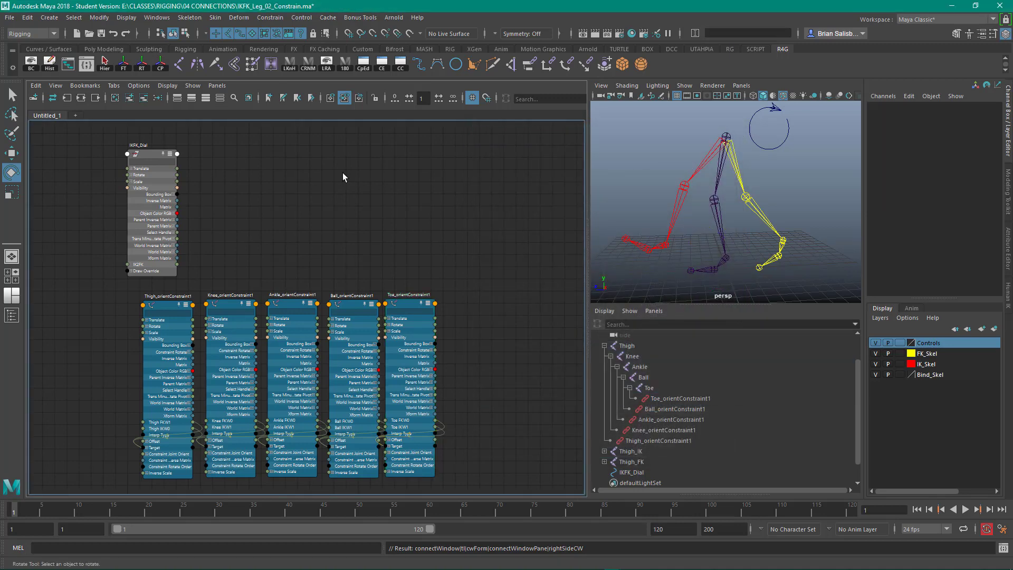
# Move the IKFK_Dial node beside the Thigh_orientConstraint1 node, to the left of the row of orient constraints.
pyautogui.keyDown('alt'); pyautogui.moveTo(321, 201); pyautogui.dragTo(354, 203, button='right'); pyautogui.keyUp('alt')
pyautogui.keyDown('alt'); pyautogui.moveTo(354, 207); pyautogui.dragTo(359, 177, button='middle'); pyautogui.keyUp('alt')
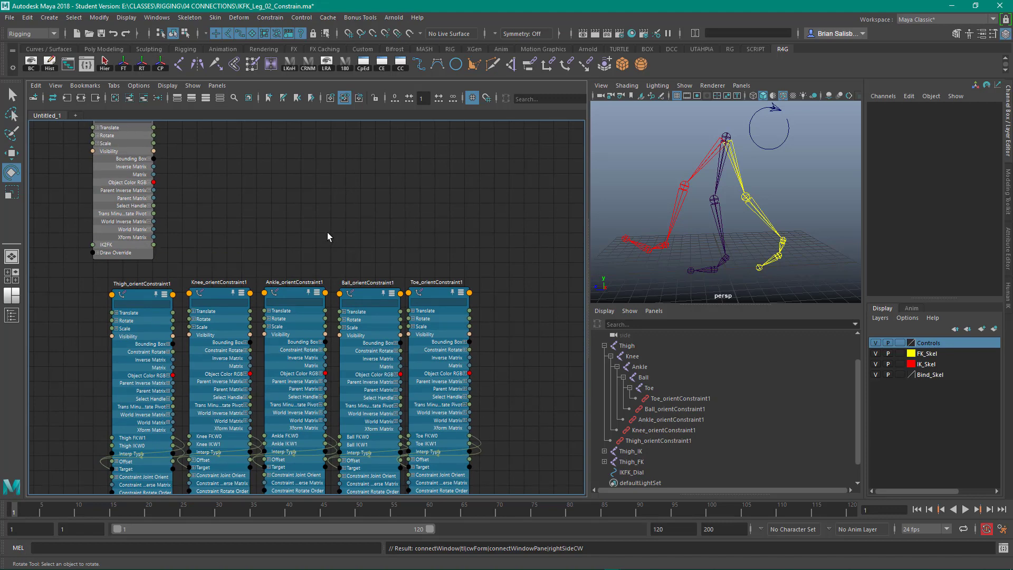
pyautogui.scroll(-1, 317, 217)
pyautogui.scroll(-1, 309, 207)
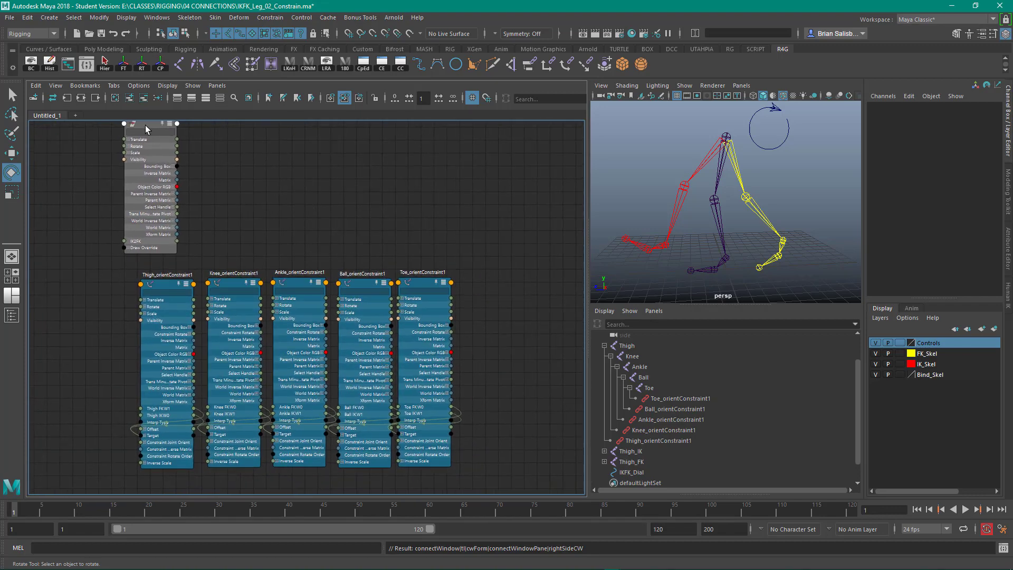
pyautogui.moveTo(145, 126); pyautogui.dragTo(101, 141)
pyautogui.keyDown('alt'); pyautogui.moveTo(188, 191); pyautogui.dragTo(218, 202, button='right'); pyautogui.keyUp('alt')
pyautogui.keyDown('alt'); pyautogui.moveTo(197, 212); pyautogui.dragTo(214, 160, button='middle'); pyautogui.keyUp('alt')
pyautogui.keyDown('alt'); pyautogui.moveTo(214, 160); pyautogui.dragTo(244, 196, button='right'); pyautogui.keyUp('alt')
pyautogui.keyDown('alt'); pyautogui.moveTo(230, 207); pyautogui.dragTo(233, 201, button='middle'); pyautogui.keyUp('alt')
pyautogui.keyDown('alt'); pyautogui.moveTo(247, 171); pyautogui.dragTo(191, 167, button='right'); pyautogui.keyUp('alt')
pyautogui.keyDown('alt'); pyautogui.moveTo(191, 167); pyautogui.dragTo(198, 204, button='middle'); pyautogui.keyUp('alt')
pyautogui.moveTo(136, 138); pyautogui.dragTo(110, 228)
pyautogui.keyDown('alt'); pyautogui.moveTo(280, 194); pyautogui.dragTo(340, 204, button='right'); pyautogui.keyUp('alt')
pyautogui.keyDown('alt'); pyautogui.moveTo(300, 205); pyautogui.dragTo(350, 110, button='middle'); pyautogui.keyUp('alt')
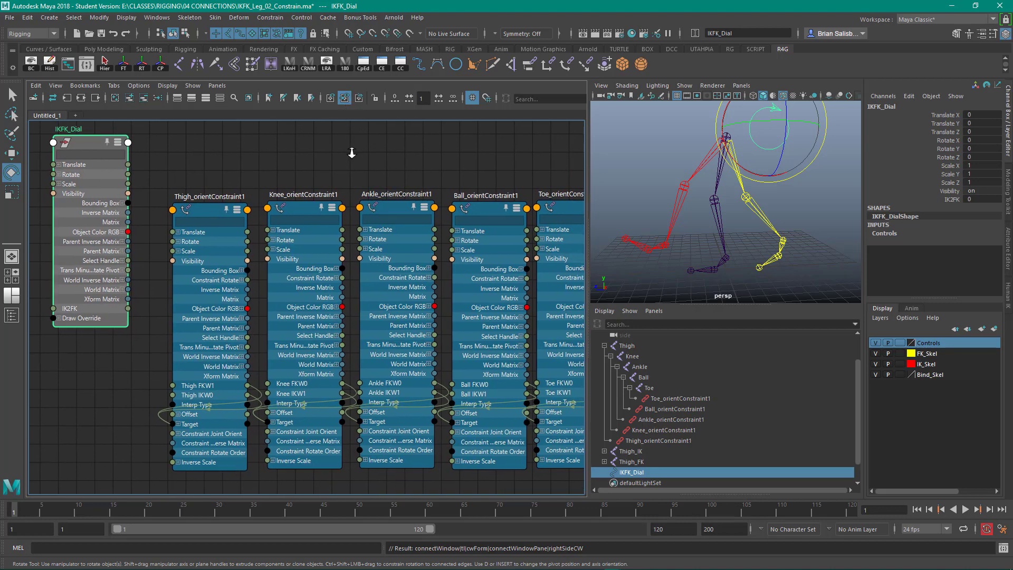
# Connect the IK2FK output of IKFK_Dial to the Thigh FKW1 input of Thigh_orientConstraint1.
pyautogui.keyDown('alt'); pyautogui.moveTo(352, 153); pyautogui.dragTo(360, 154, button='right'); pyautogui.keyUp('alt')
pyautogui.keyDown('alt'); pyautogui.moveTo(354, 165); pyautogui.dragTo(356, 147, button='middle'); pyautogui.keyUp('alt')
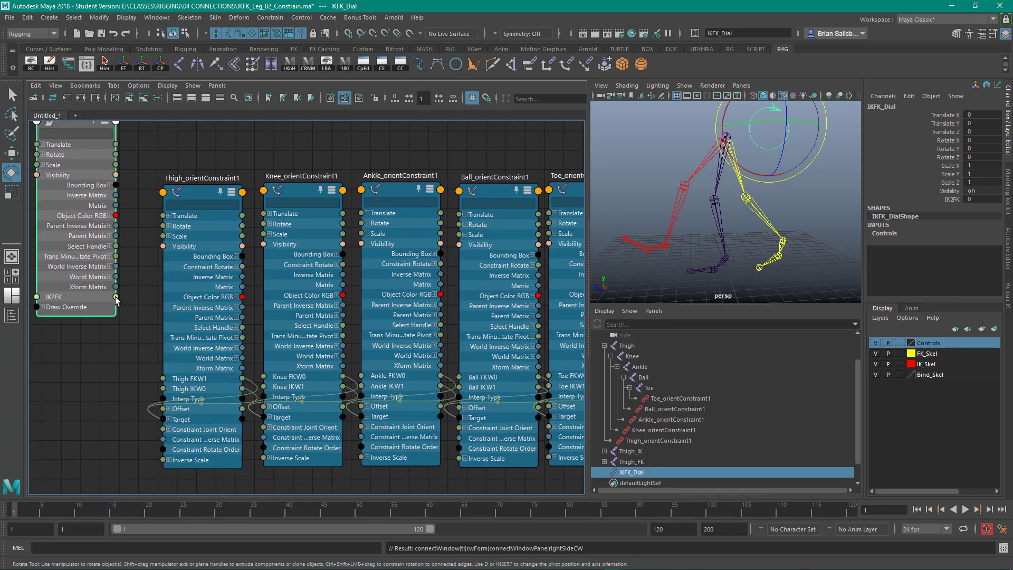
pyautogui.moveTo(116, 298); pyautogui.dragTo(163, 378)
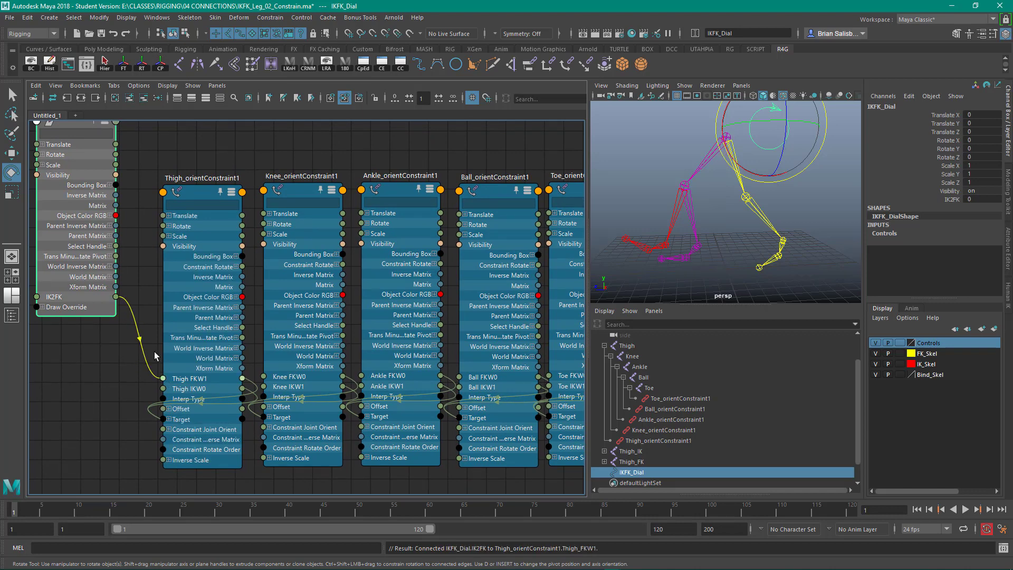
# Connect the IK2FK output of IKFK_Dial to the Knee FKW0, Ankle FKW0, Ball FKW0 and Toe FKW0 inputs of their orient constraints.
pyautogui.moveTo(117, 301); pyautogui.dragTo(263, 378)
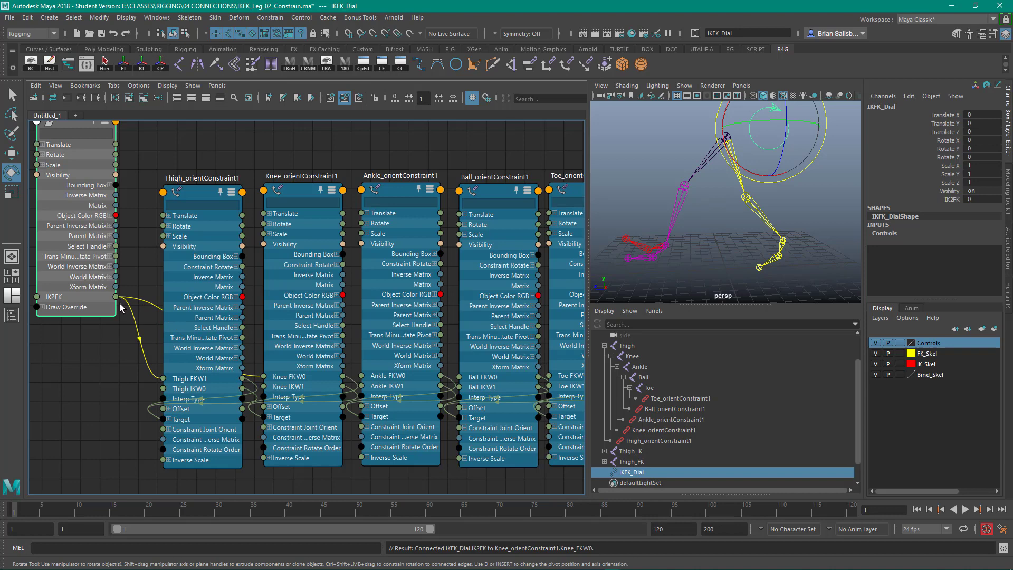
pyautogui.moveTo(118, 300); pyautogui.dragTo(363, 377)
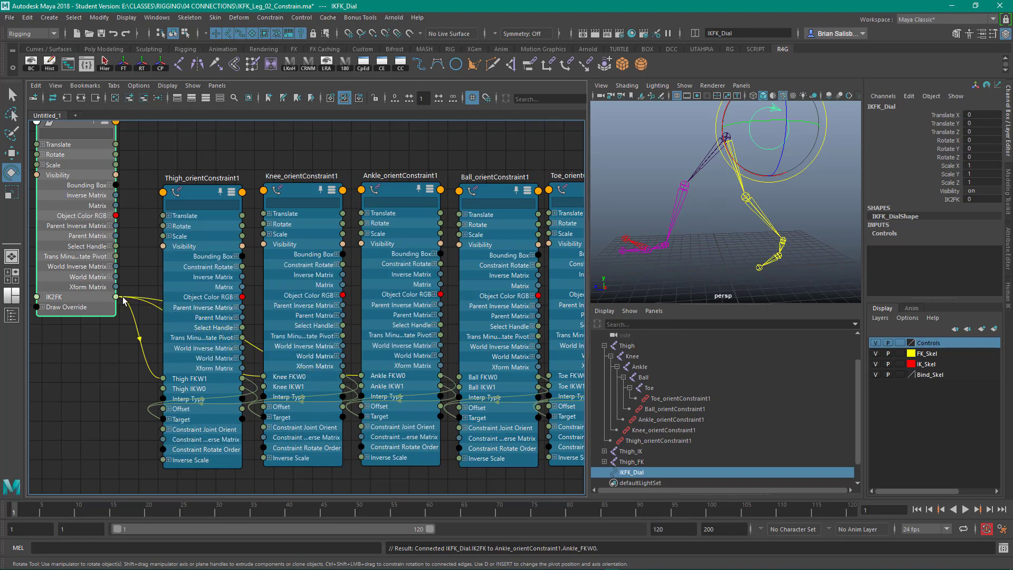
pyautogui.moveTo(119, 298); pyautogui.dragTo(459, 377)
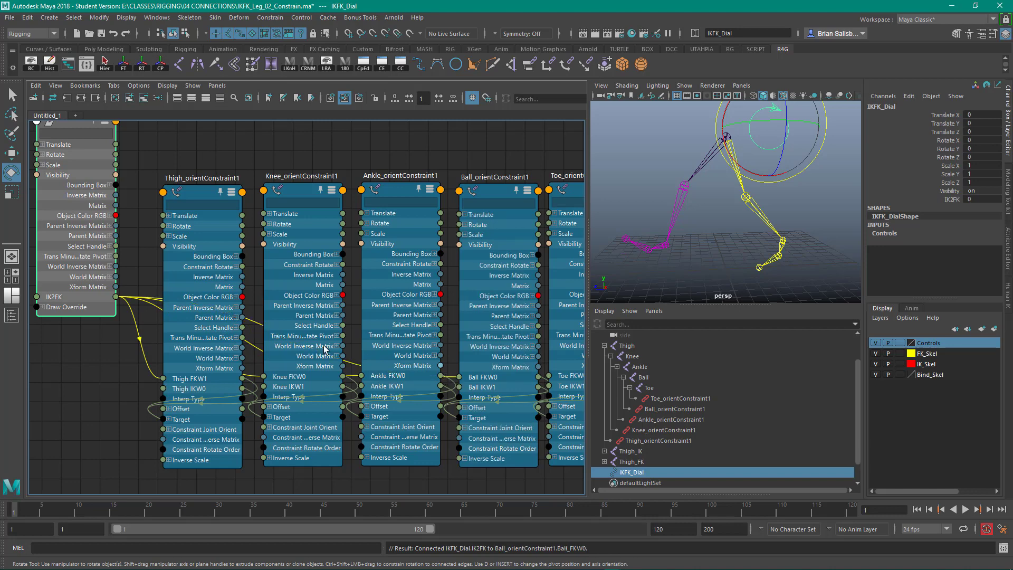
pyautogui.moveTo(118, 297); pyautogui.dragTo(549, 376)
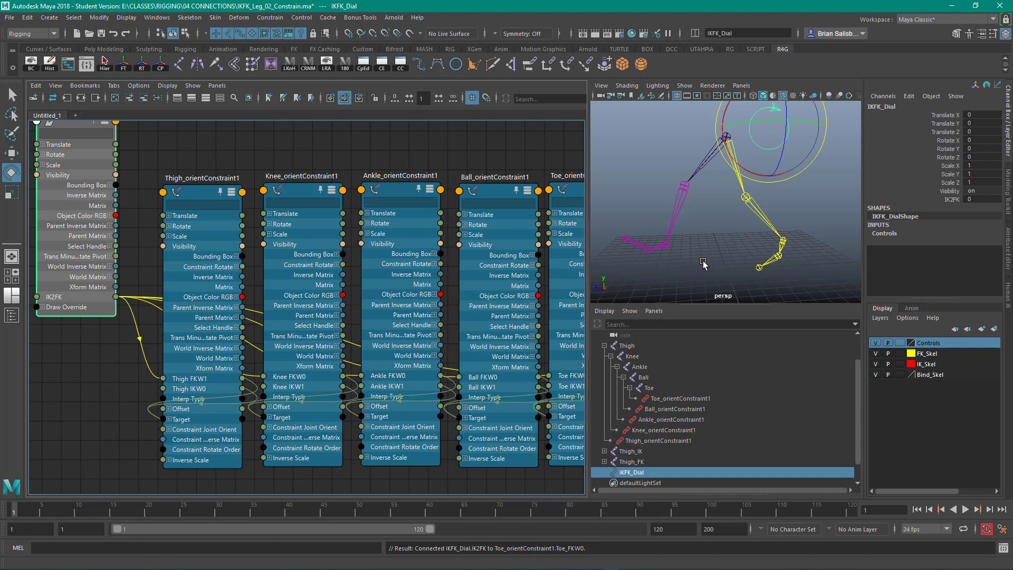
# Select IKFK_Dial in the viewport and scrub its IK2FK attribute up and back to 0 to test the leg.
pyautogui.click(858, 230)
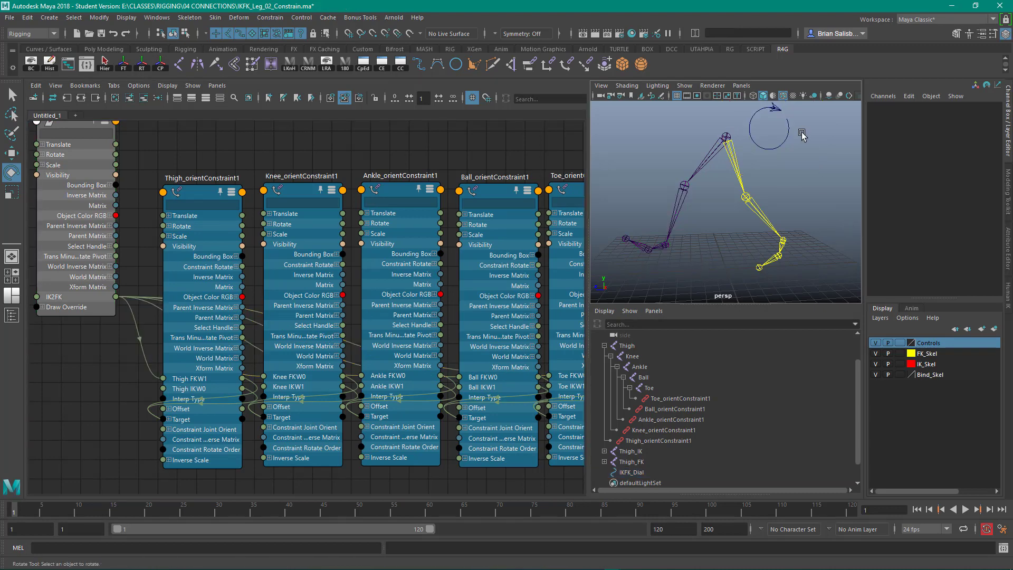
pyautogui.moveTo(773, 133); pyautogui.dragTo(784, 189)
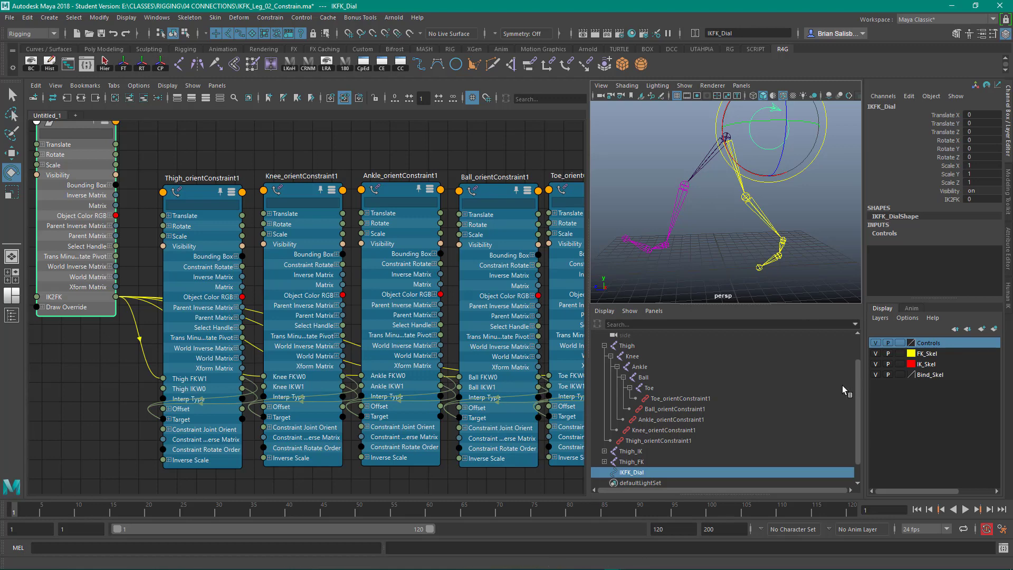
pyautogui.click(633, 348)
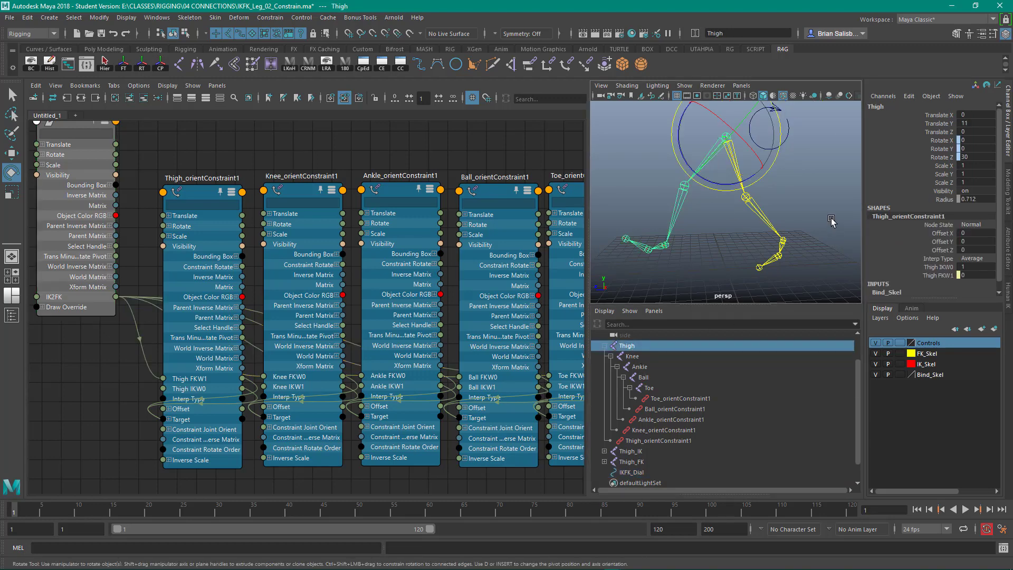
pyautogui.click(776, 139)
pyautogui.click(782, 144)
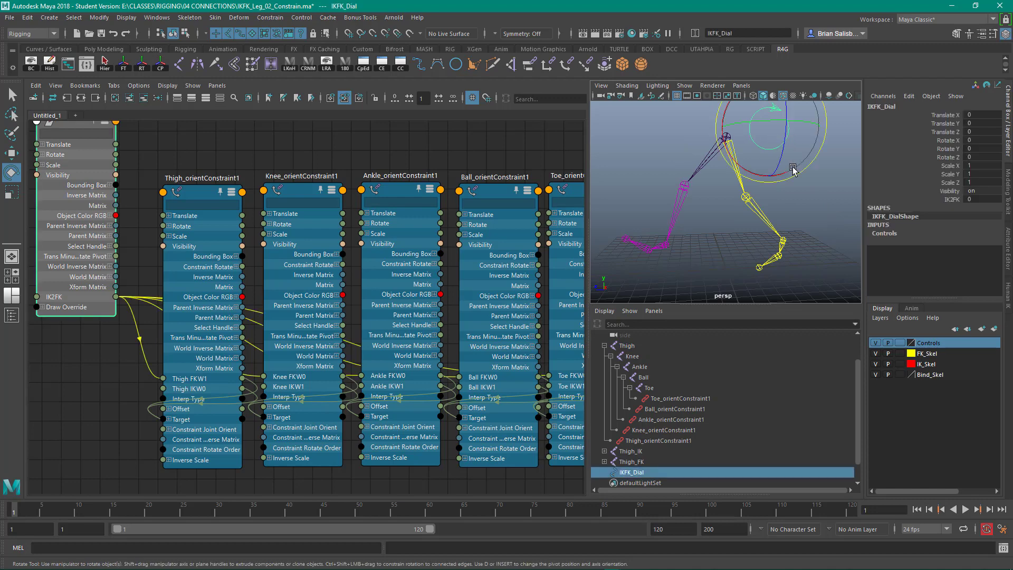
pyautogui.click(953, 199)
pyautogui.moveTo(865, 182); pyautogui.dragTo(779, 172, button='middle')
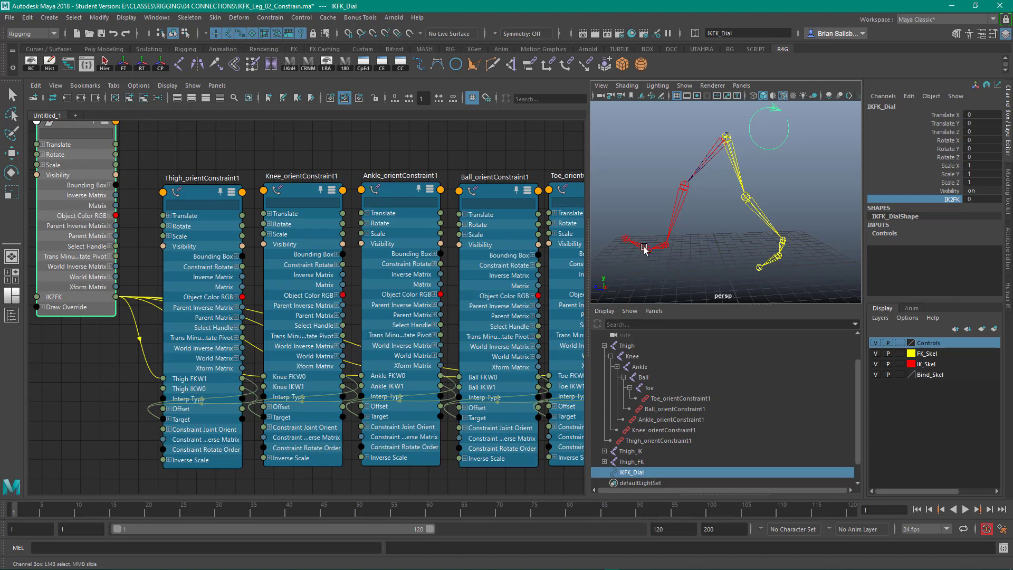
# Select the Thigh_orientConstraint1 node and examine its Thigh IKW0 and Thigh FKW1 weights.
pyautogui.click(198, 193)
pyautogui.press('e')
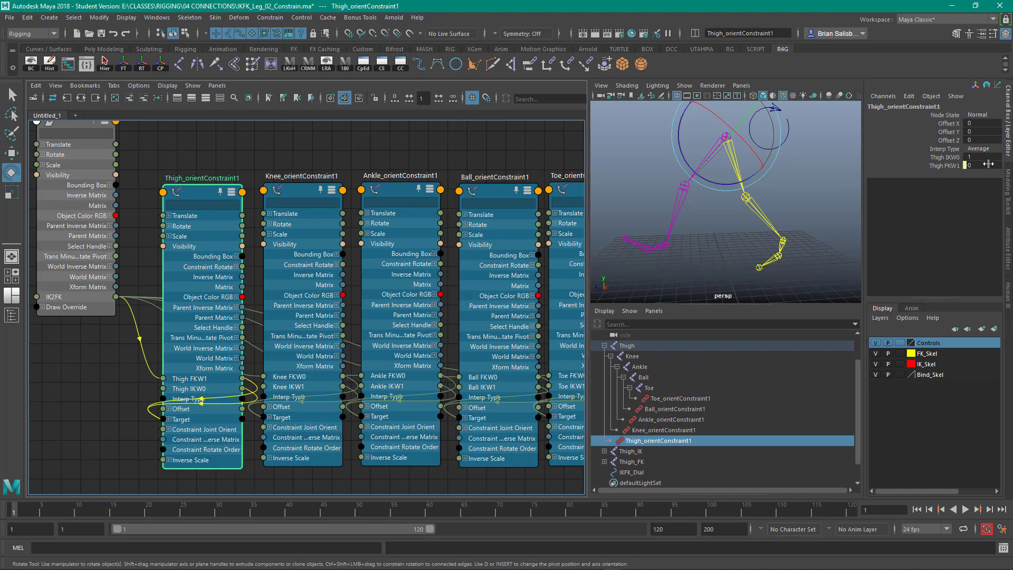
pyautogui.moveTo(989, 164)
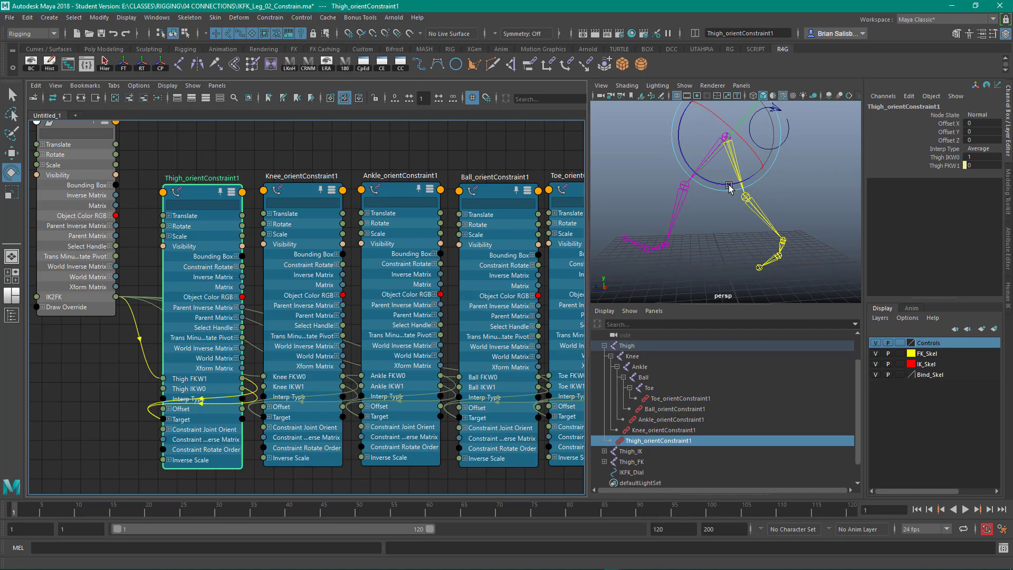
# Set the IK2FK attribute of IKFK_Dial to 1, scrub it back to 0, and clear the selection.
pyautogui.click(793, 147)
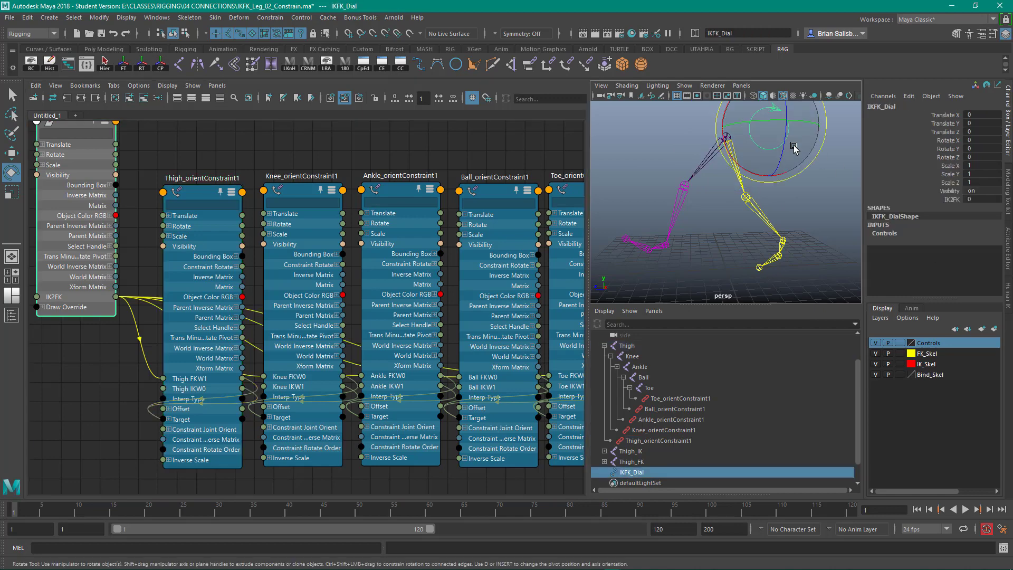
pyautogui.click(976, 199)
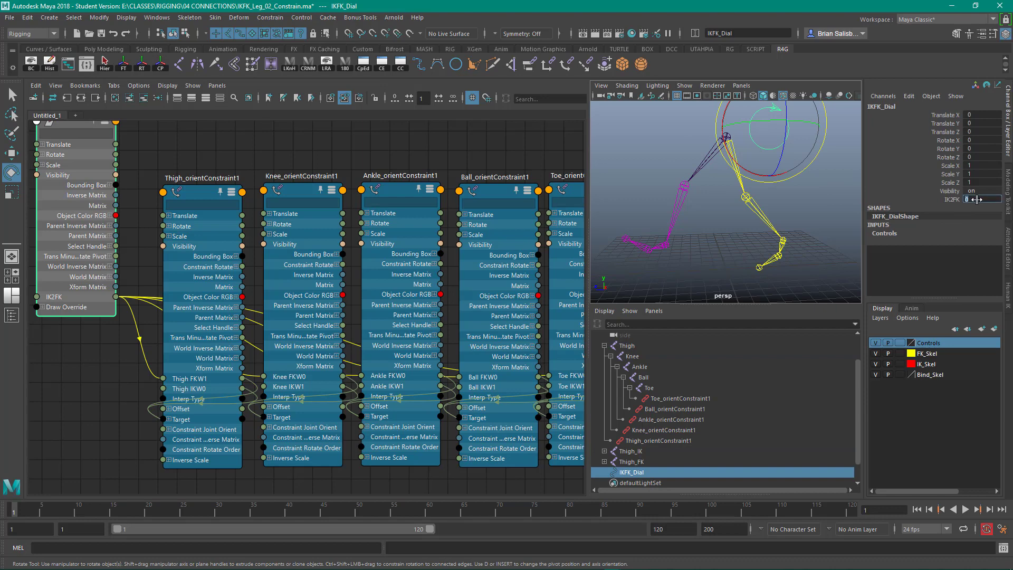
pyautogui.press('Return')
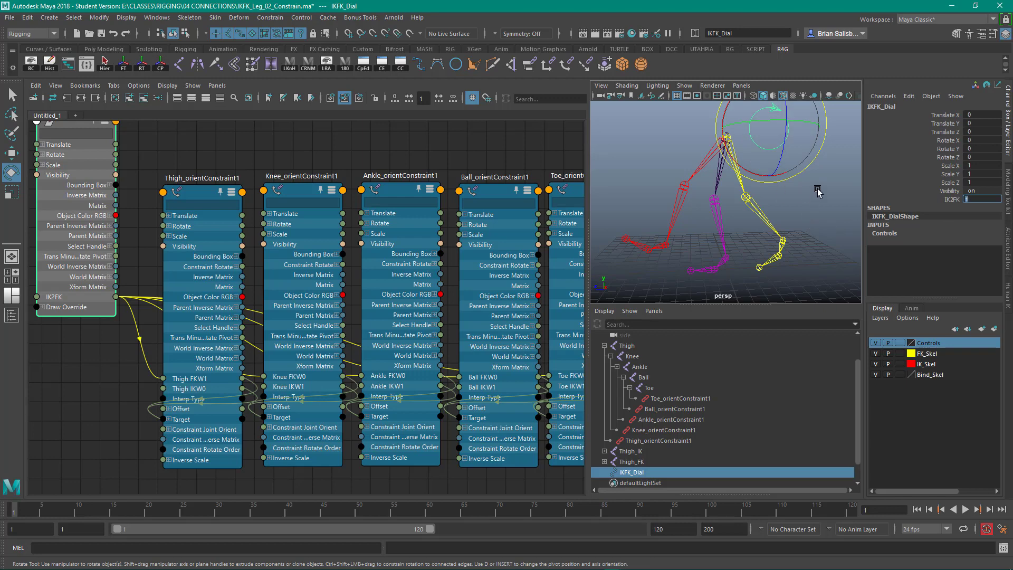
pyautogui.click(935, 200)
pyautogui.moveTo(825, 193); pyautogui.dragTo(787, 180, button='middle')
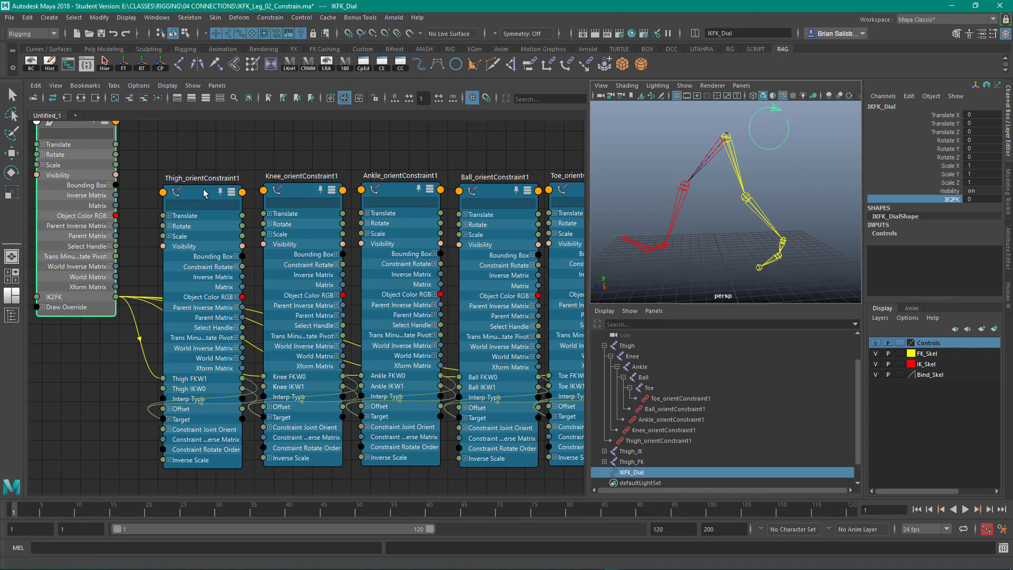
pyautogui.press('e')
pyautogui.click(681, 133)
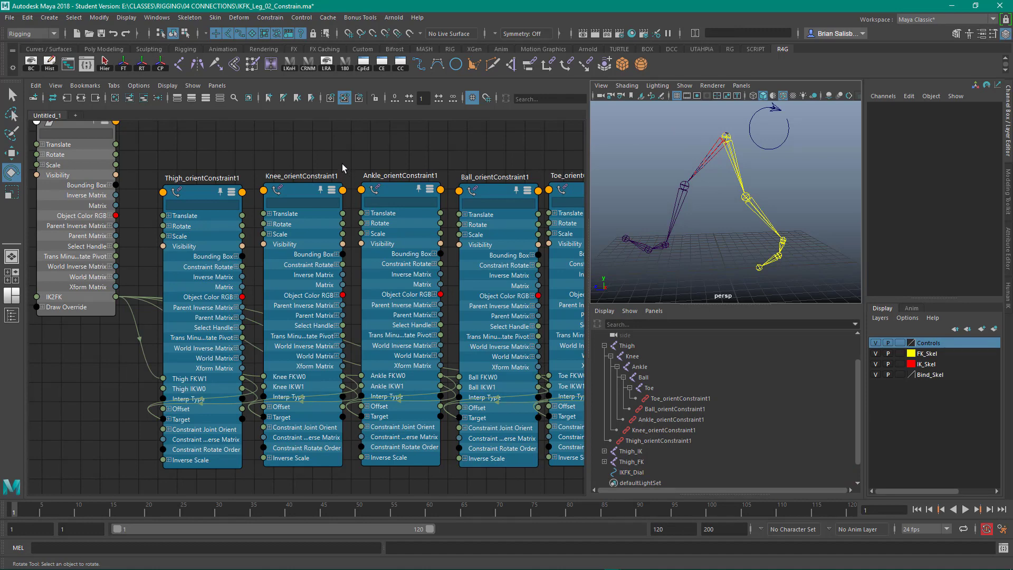
# Select the IKFK_Dial node in the node graph and scrub IK2FK again, returning it to 0.
pyautogui.scroll(-5, 279, 140)
pyautogui.scroll(3, 295, 190)
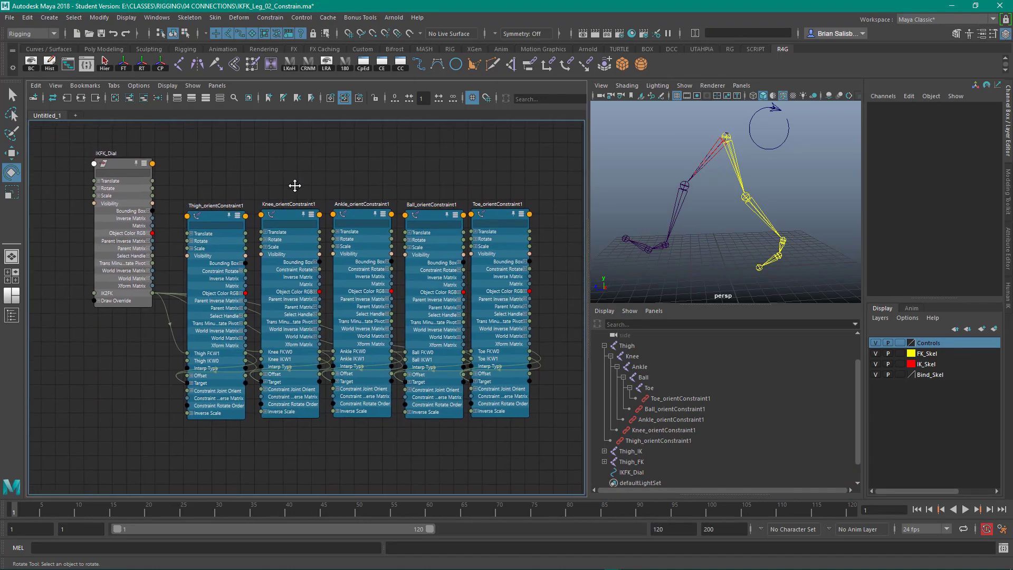
pyautogui.moveTo(308, 176); pyautogui.dragTo(302, 186, button='middle')
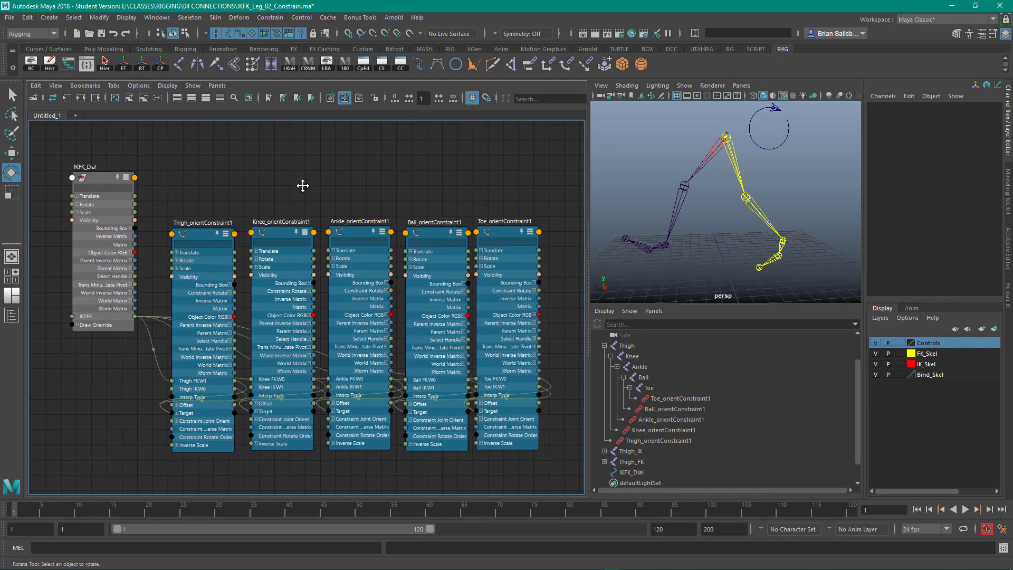
pyautogui.click(89, 176)
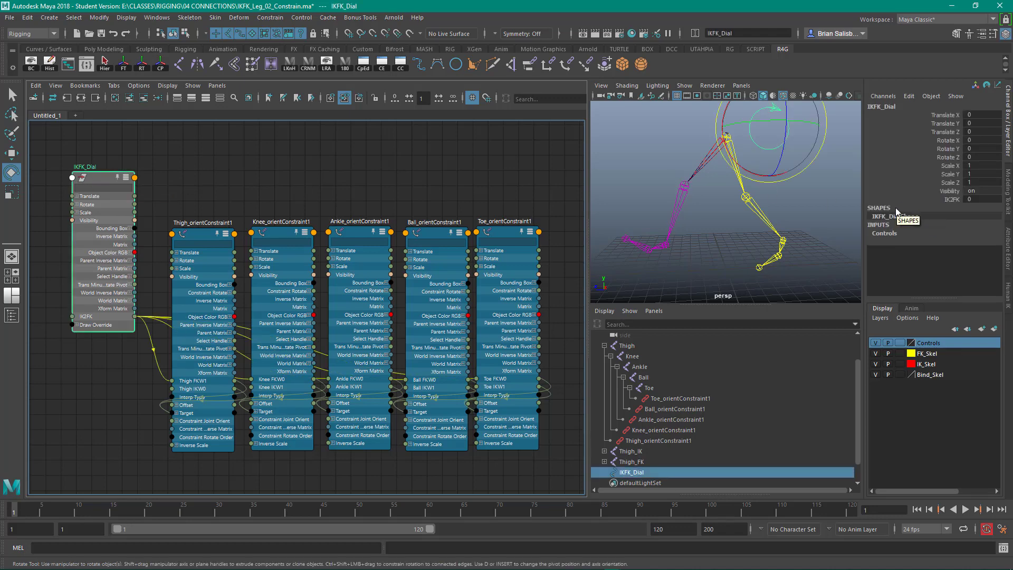
pyautogui.click(953, 199)
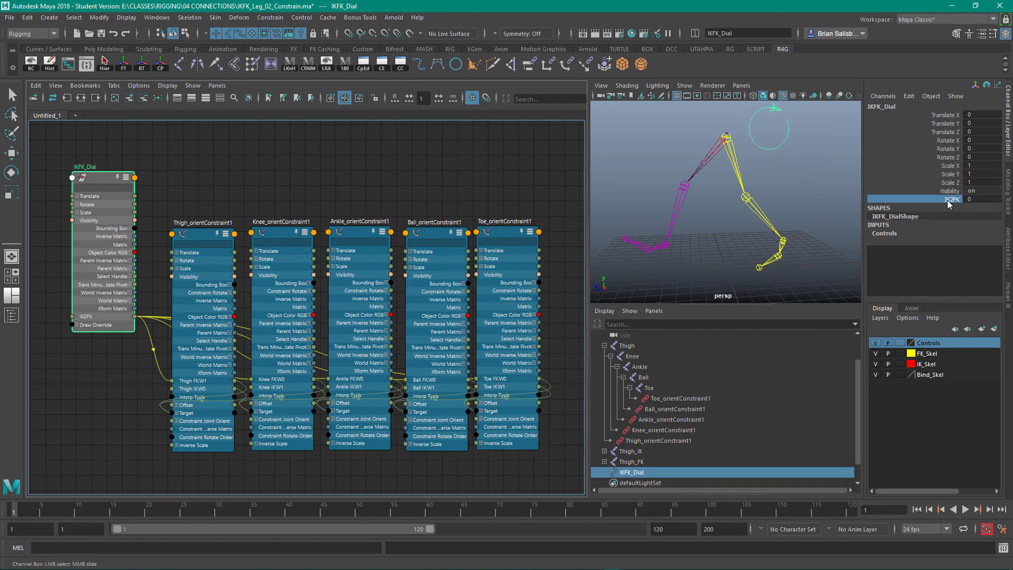
pyautogui.moveTo(806, 198); pyautogui.dragTo(742, 187, button='middle')
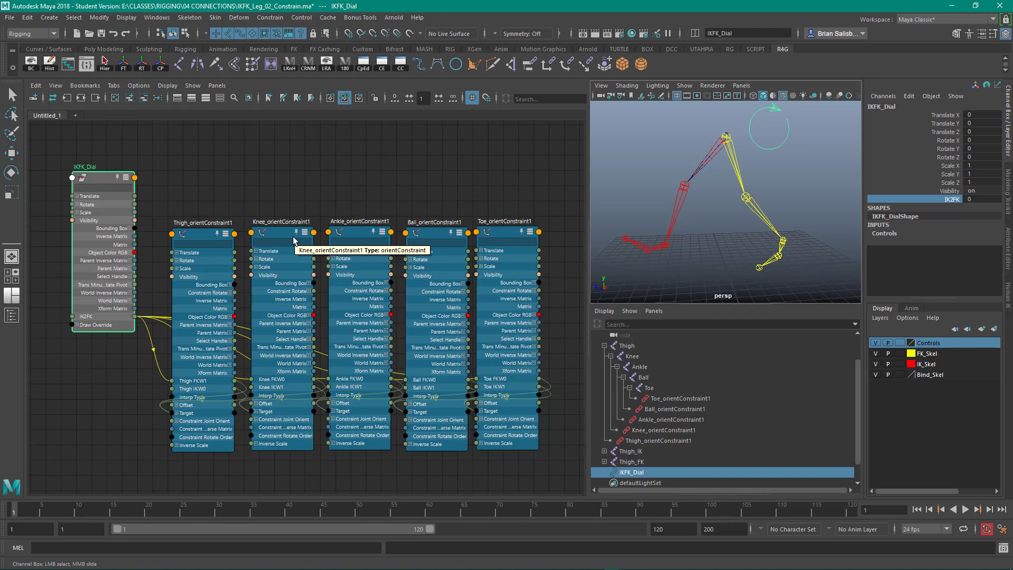
pyautogui.press('e')
# Create a remapValue node, show all its attributes, and place it above the Thigh_orientConstraint1 node.
pyautogui.click(217, 153)
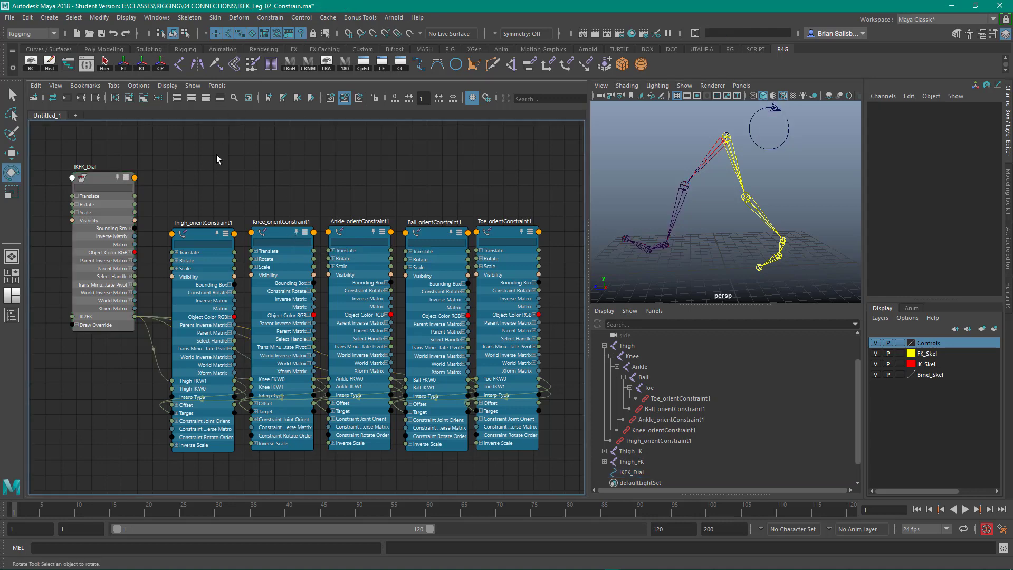
pyautogui.press('Tab')
pyautogui.write('rem')
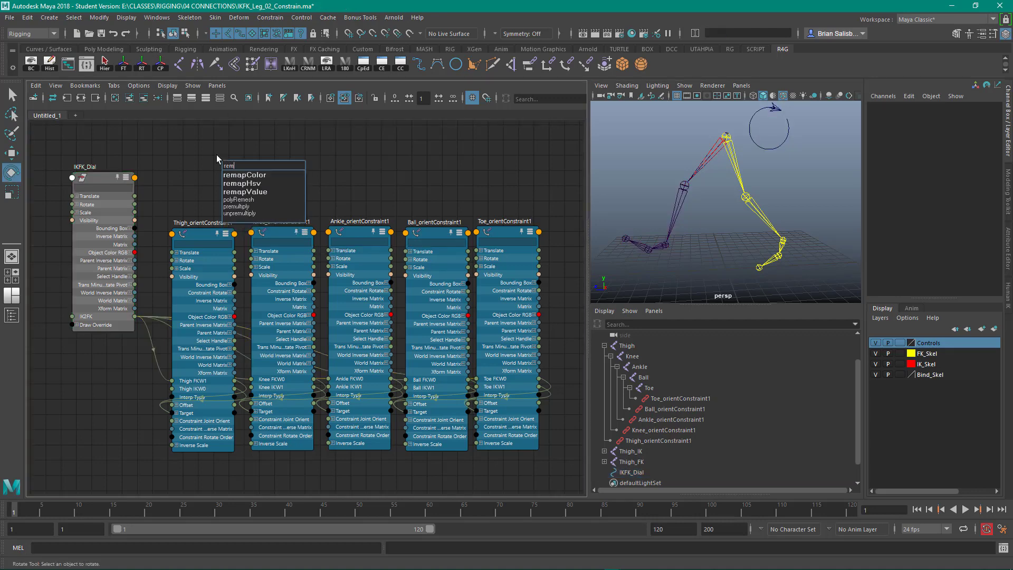
pyautogui.write('ap')
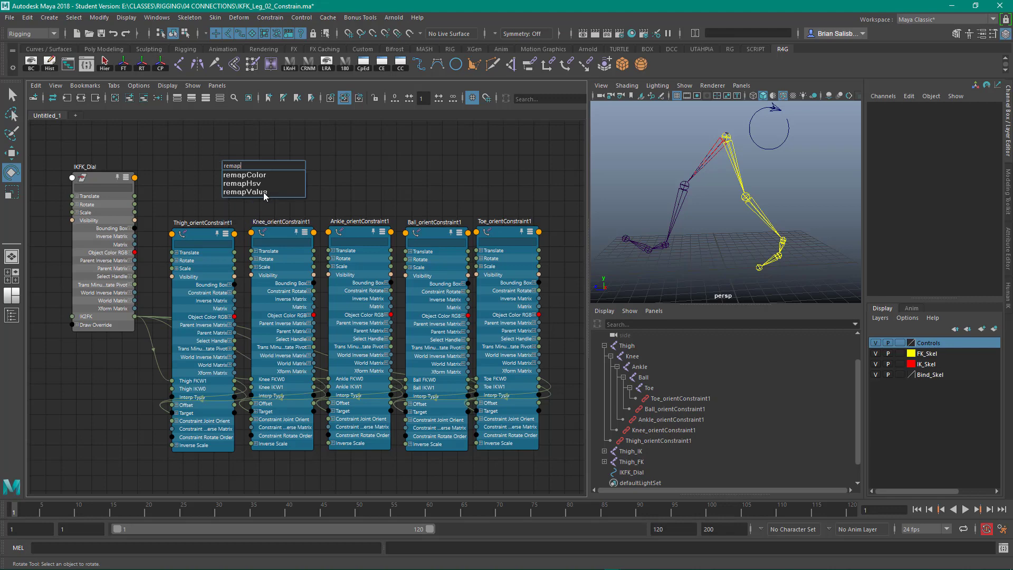
pyautogui.click(264, 192)
pyautogui.moveTo(260, 168); pyautogui.dragTo(244, 150)
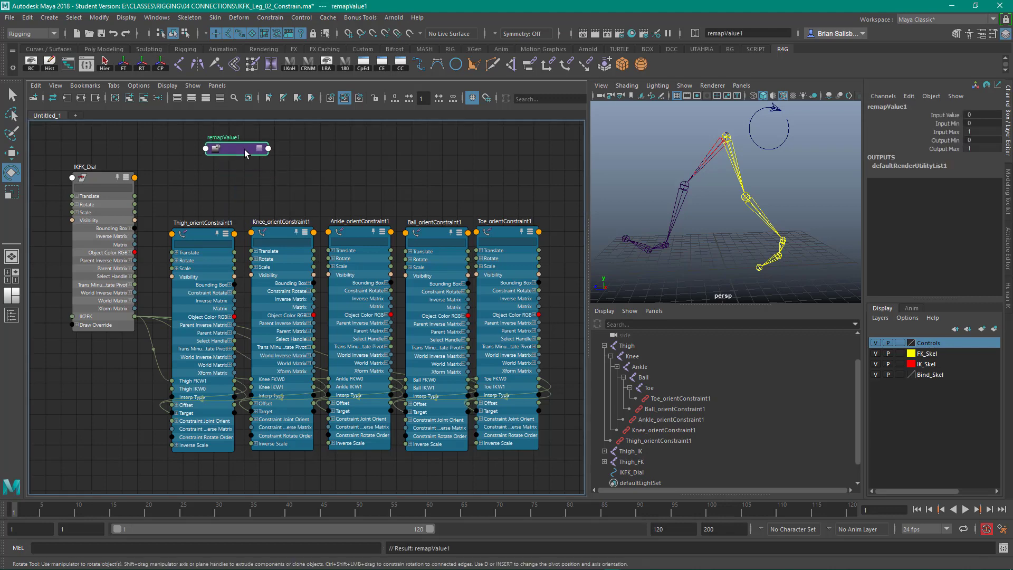
pyautogui.moveTo(231, 205); pyautogui.dragTo(220, 280, button='middle')
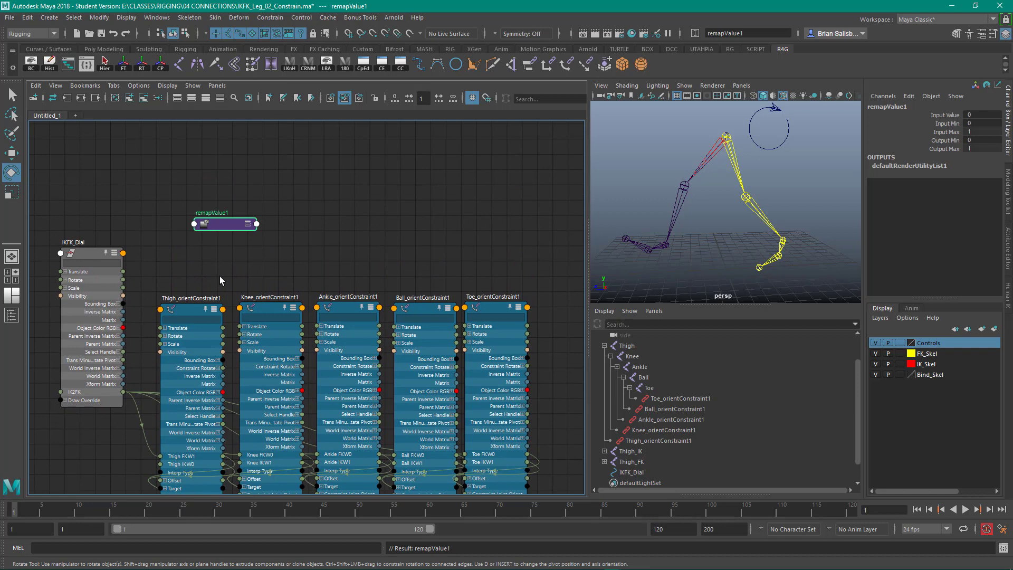
pyautogui.press('3')
pyautogui.moveTo(223, 225); pyautogui.dragTo(207, 164)
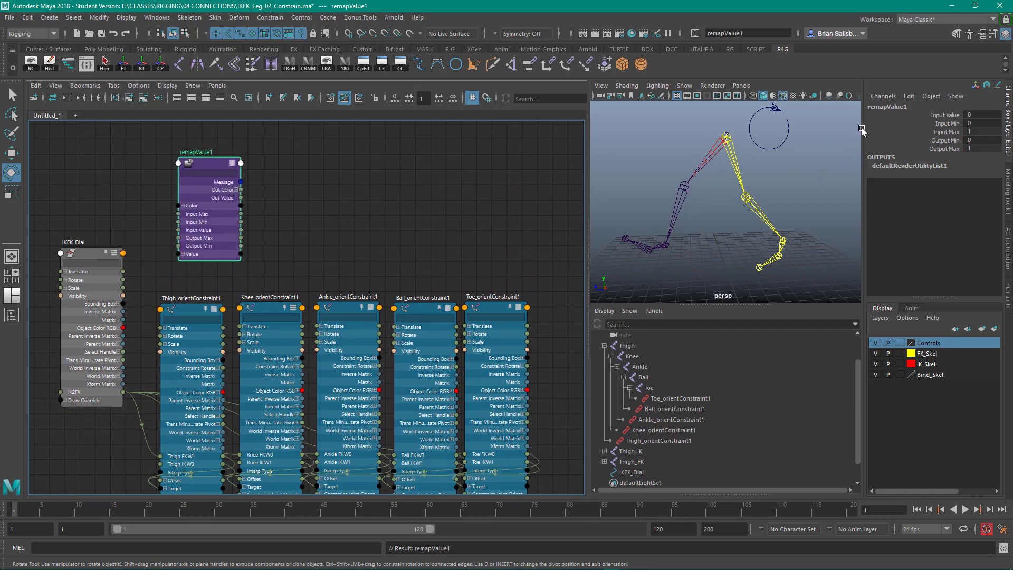
# Rename the new remap value node to remapConstraintsRV.
pyautogui.doubleClick(910, 107)
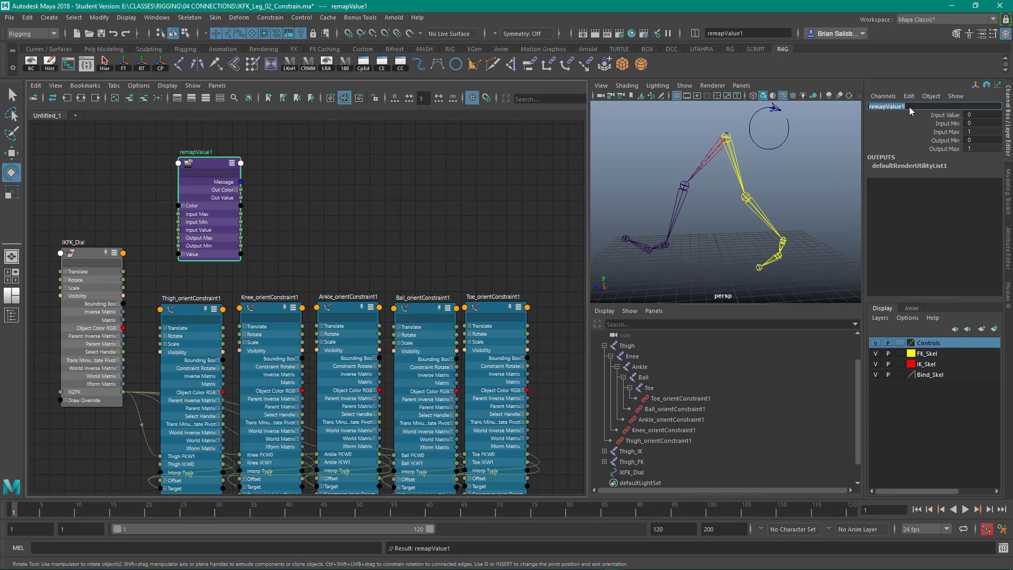
pyautogui.write('R')
pyautogui.write('10')
pyautogui.write('rem')
pyautogui.press('Return')
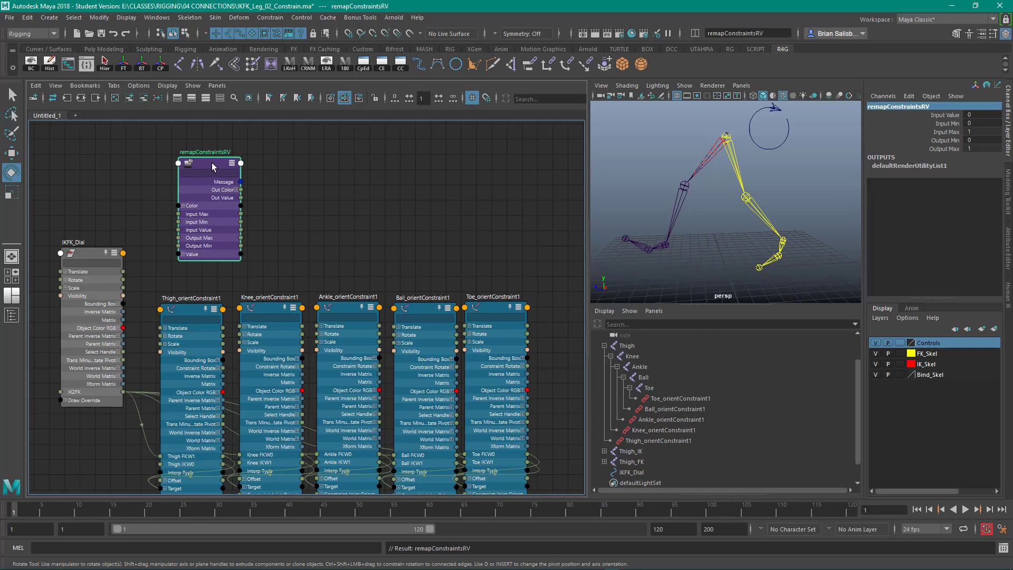
# Arrange the nodes so remapConstraintsRV sits above the orient constraints, with IKFK_Dial to their left.
pyautogui.moveTo(211, 163); pyautogui.dragTo(213, 155)
pyautogui.moveTo(97, 252); pyautogui.dragTo(81, 224)
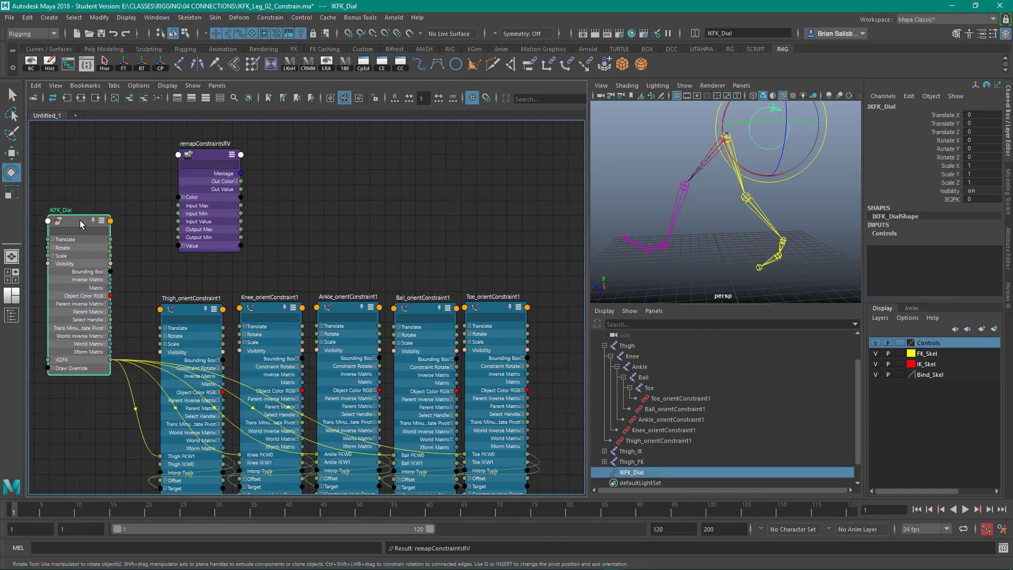
pyautogui.moveTo(202, 158); pyautogui.dragTo(216, 149)
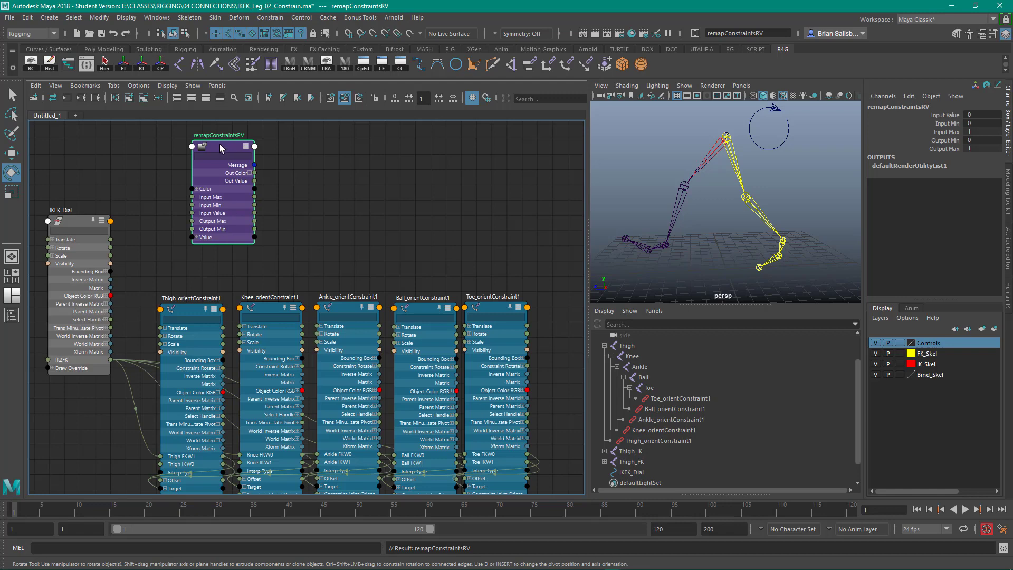
pyautogui.moveTo(221, 148); pyautogui.dragTo(226, 153)
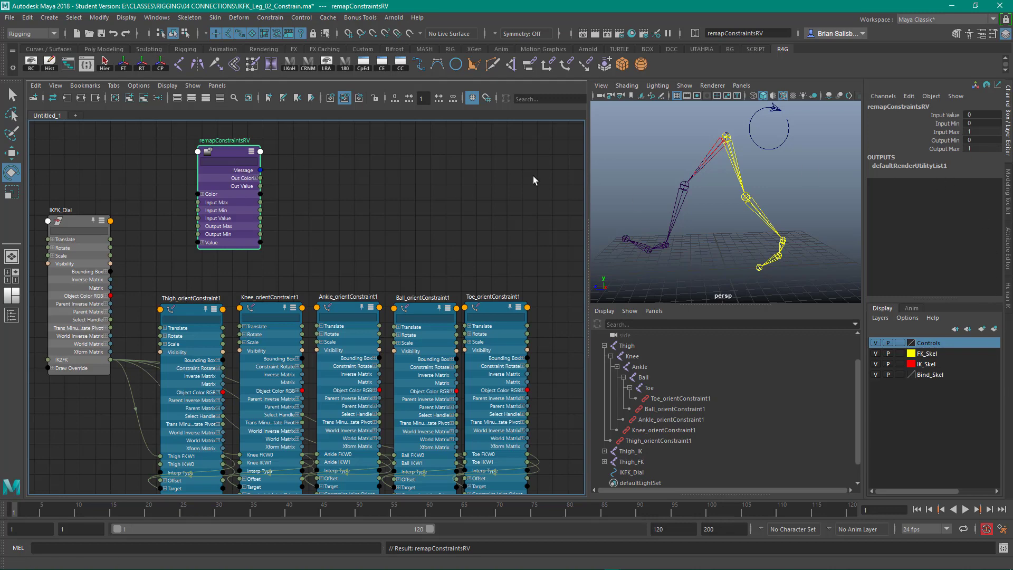
# Set the Input Max of remapConstraintsRV to 10 in its input and output ranges.
pyautogui.click(983, 34)
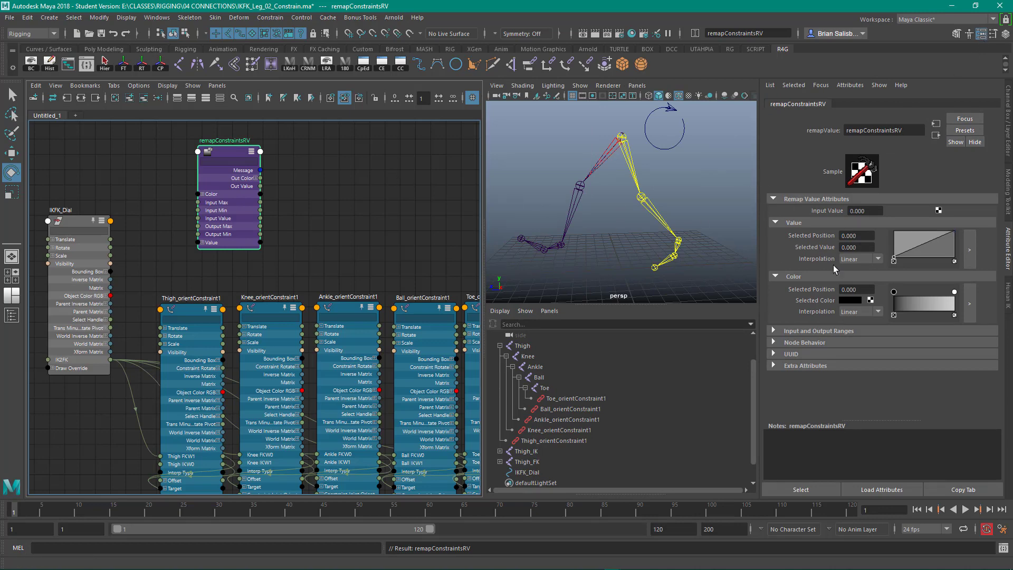
pyautogui.click(773, 332)
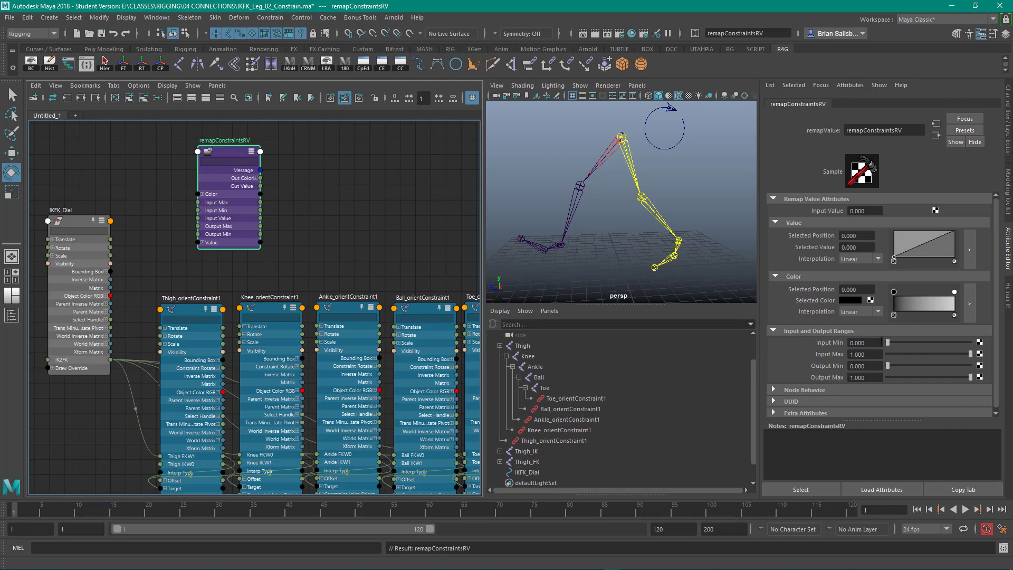
pyautogui.click(872, 354)
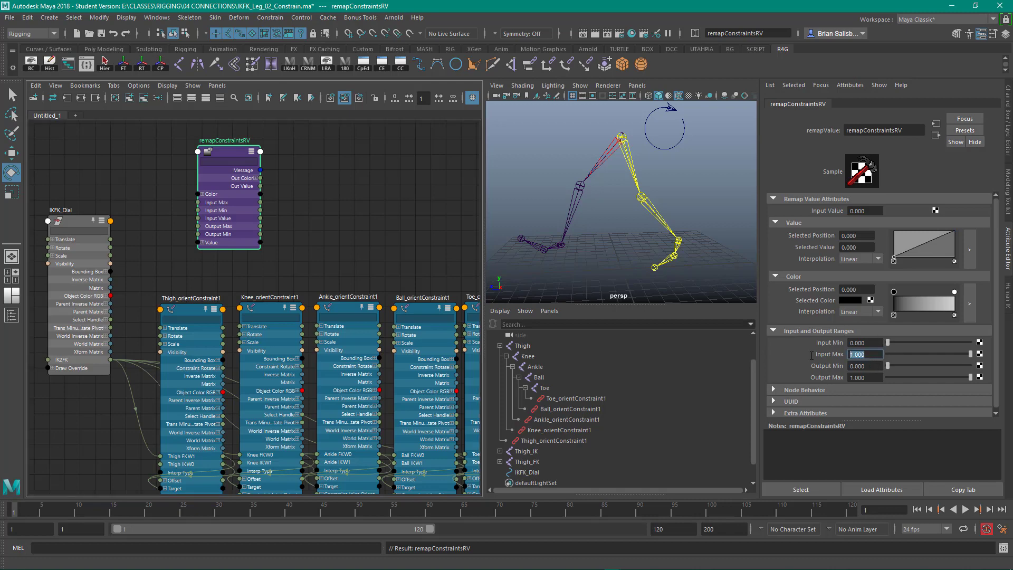
pyautogui.write('10')
pyautogui.press('Return')
# Connect IKFK_Dial's IK2FK attribute to the Input Value of remapConstraintsRV, shifting the remap node closer to the dial.
pyautogui.moveTo(229, 156); pyautogui.dragTo(214, 161)
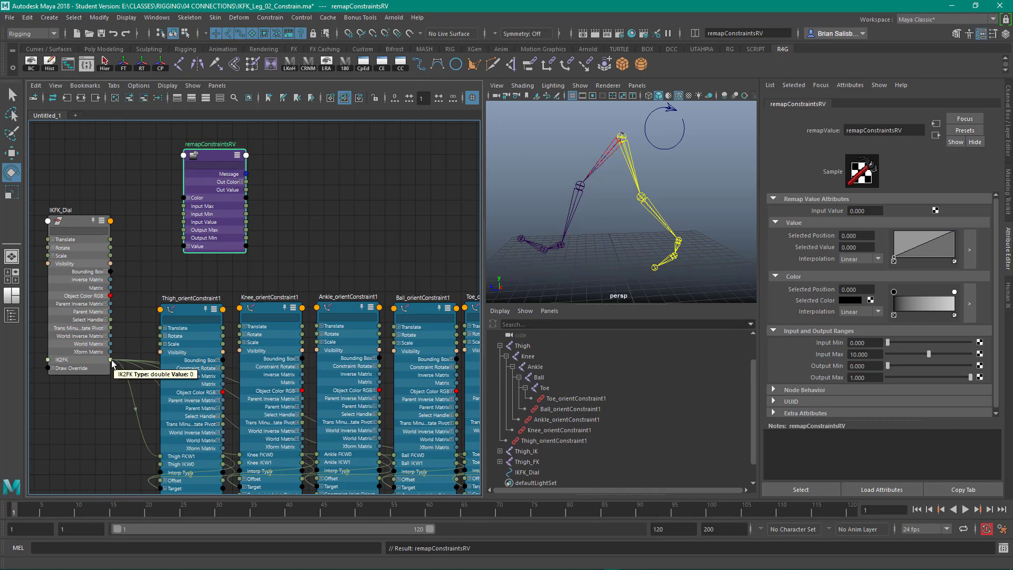
pyautogui.moveTo(110, 359); pyautogui.dragTo(147, 242)
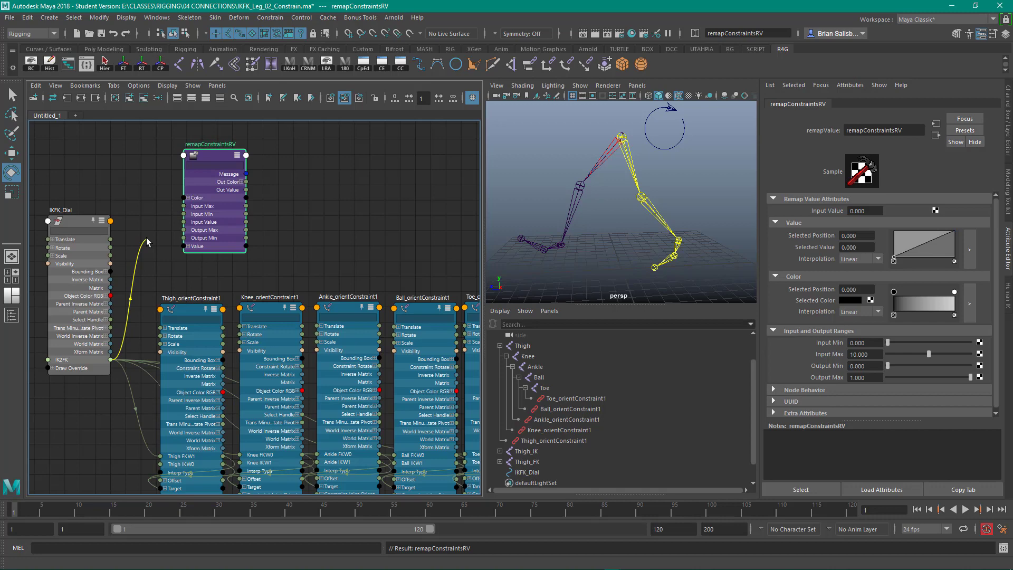
pyautogui.moveTo(147, 242); pyautogui.dragTo(184, 225)
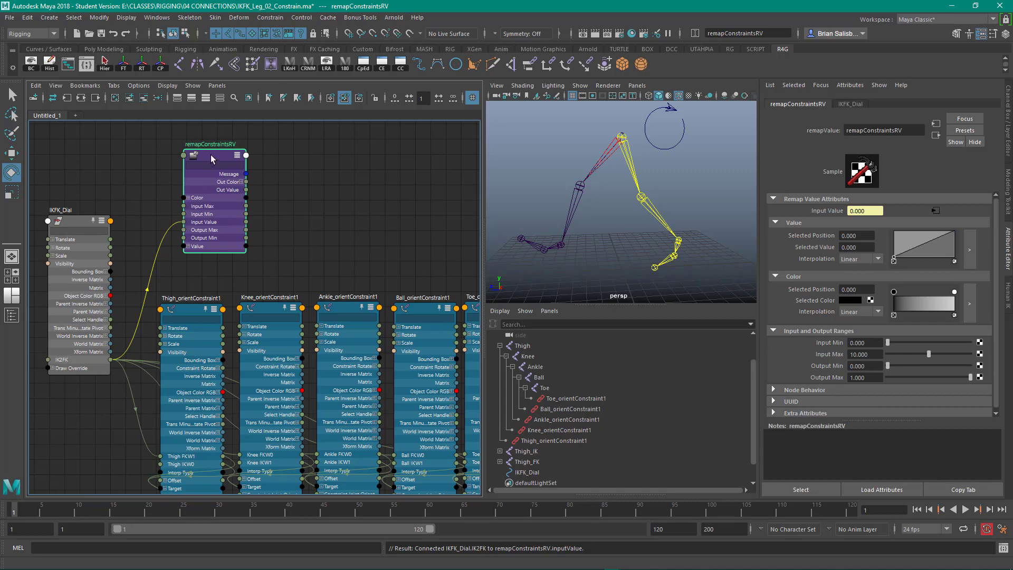
pyautogui.moveTo(214, 157); pyautogui.dragTo(200, 157)
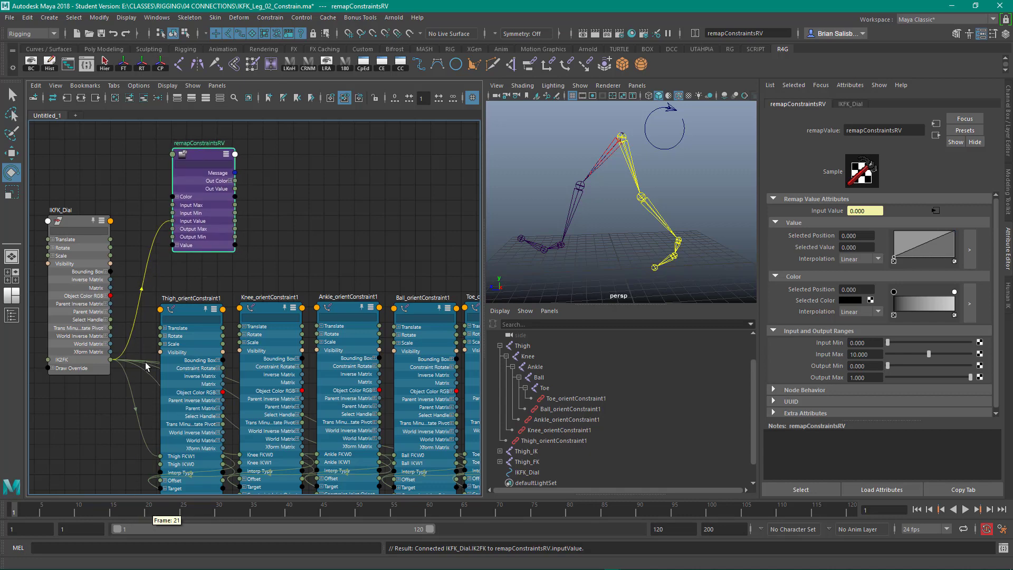
# Delete the direct connections from IKFK_Dial's IK2FK to the FK weights of the orient constraints.
pyautogui.click(145, 436)
pyautogui.press('Delete')
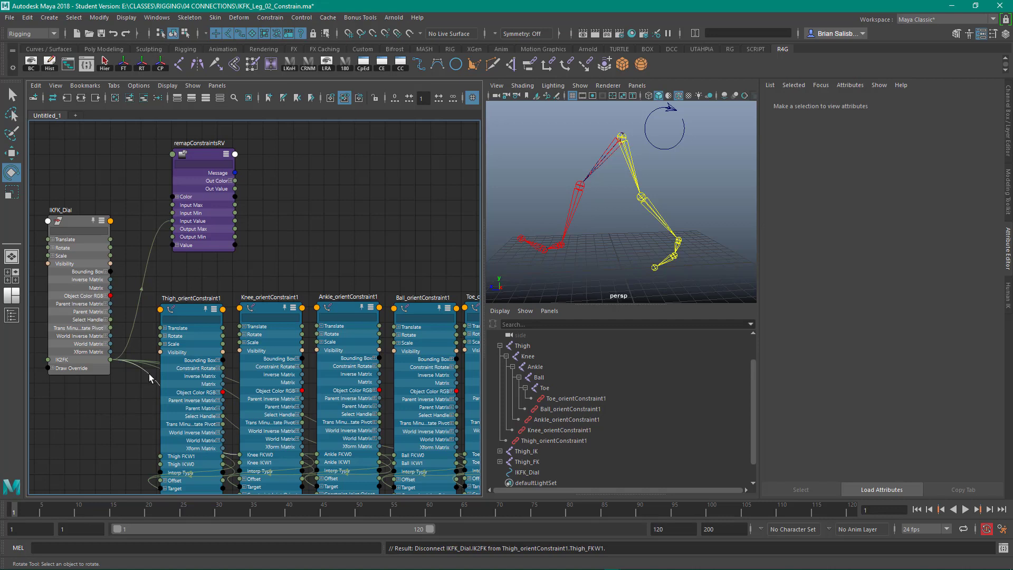
pyautogui.click(149, 374)
pyautogui.press('Delete')
pyautogui.click(149, 361)
pyautogui.press('Delete')
pyautogui.press('Delete')
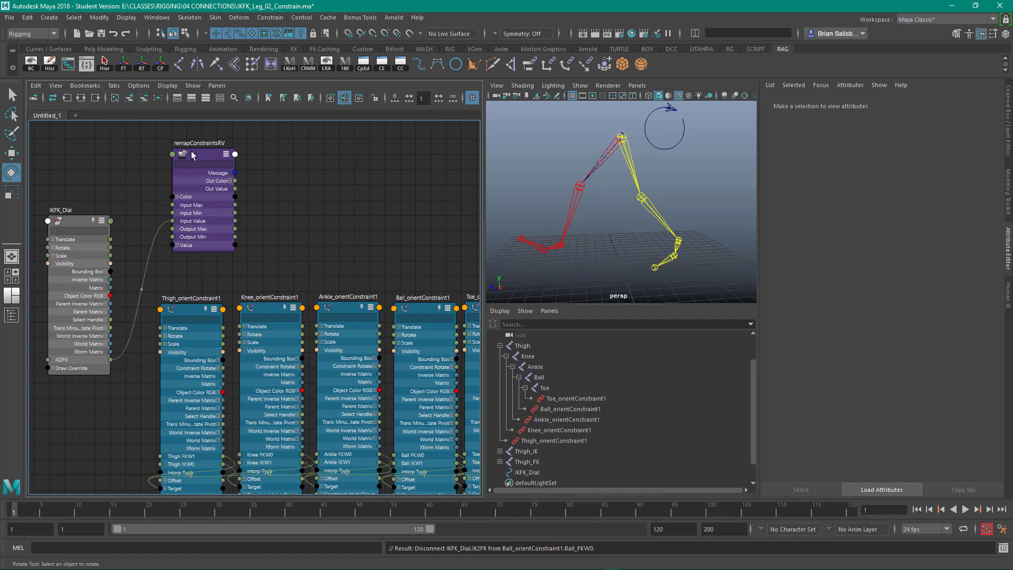
# Connect the Out Value of remapConstraintsRV to the FK weights of the thigh, knee, ankle, ball and toe orient constraints.
pyautogui.moveTo(198, 153); pyautogui.dragTo(183, 145)
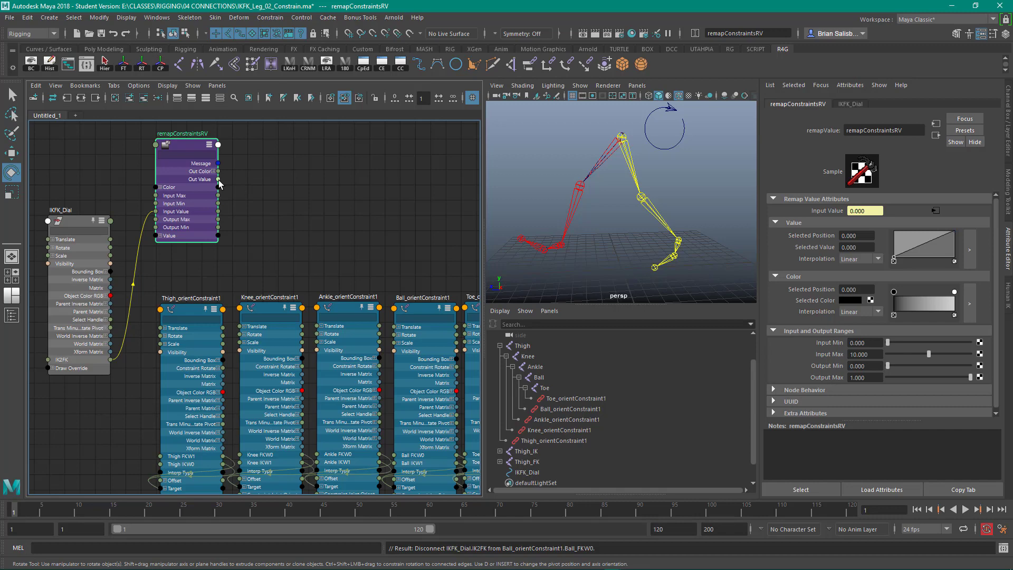
pyautogui.moveTo(219, 180); pyautogui.dragTo(160, 457)
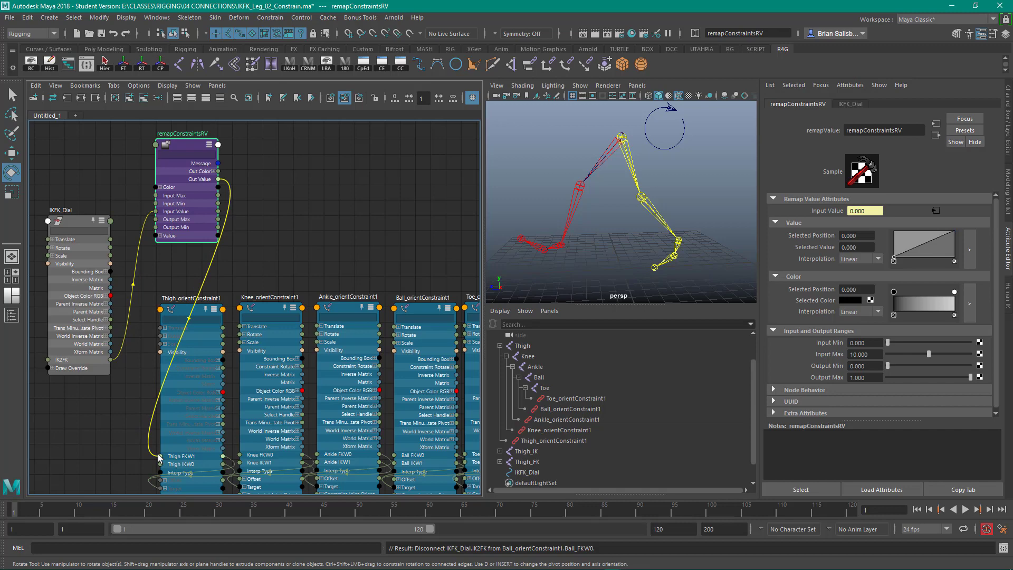
pyautogui.moveTo(160, 457); pyautogui.dragTo(161, 459)
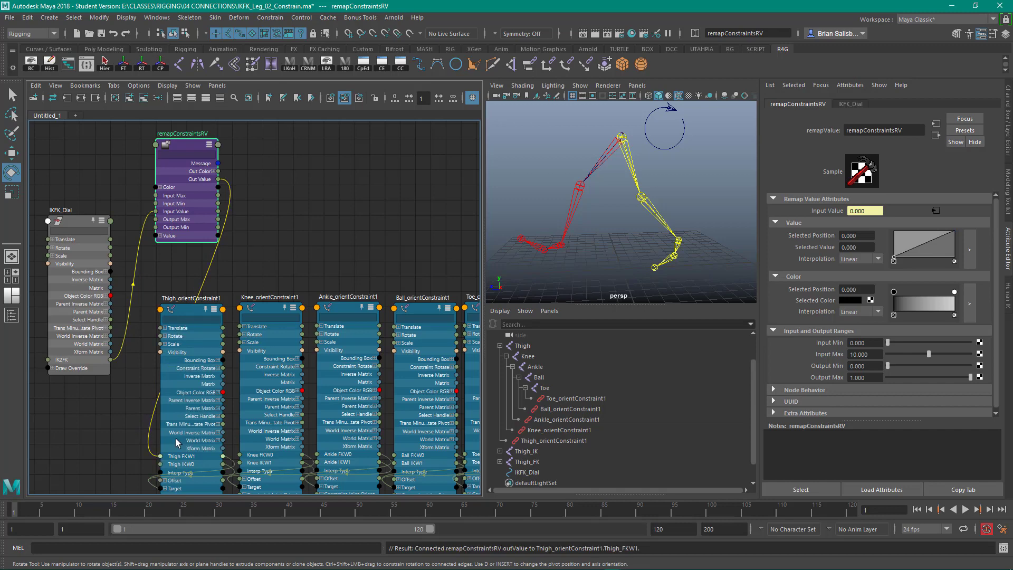
pyautogui.moveTo(218, 179); pyautogui.dragTo(240, 456)
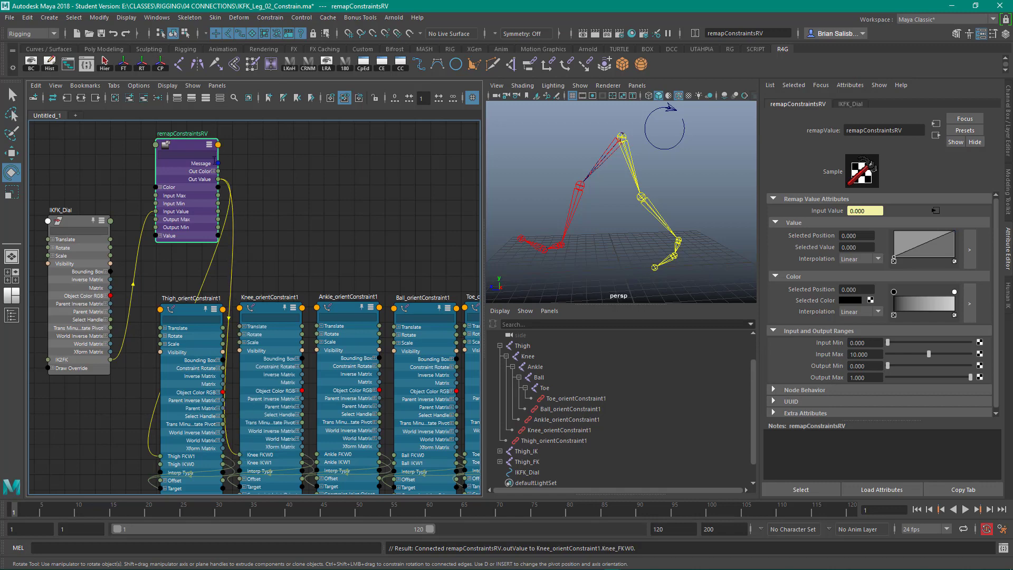
pyautogui.moveTo(219, 180); pyautogui.dragTo(317, 455)
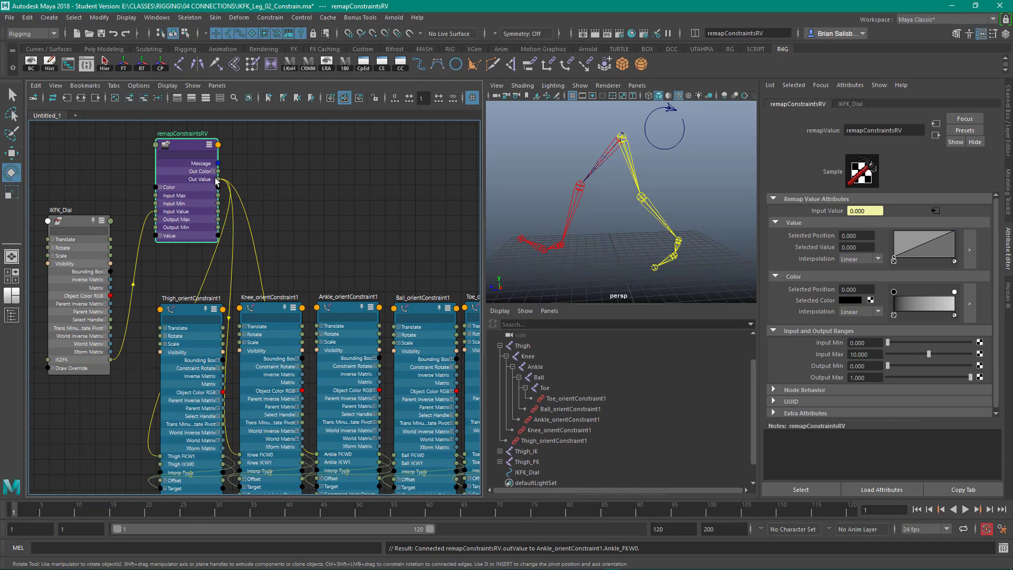
pyautogui.moveTo(218, 179); pyautogui.dragTo(395, 455)
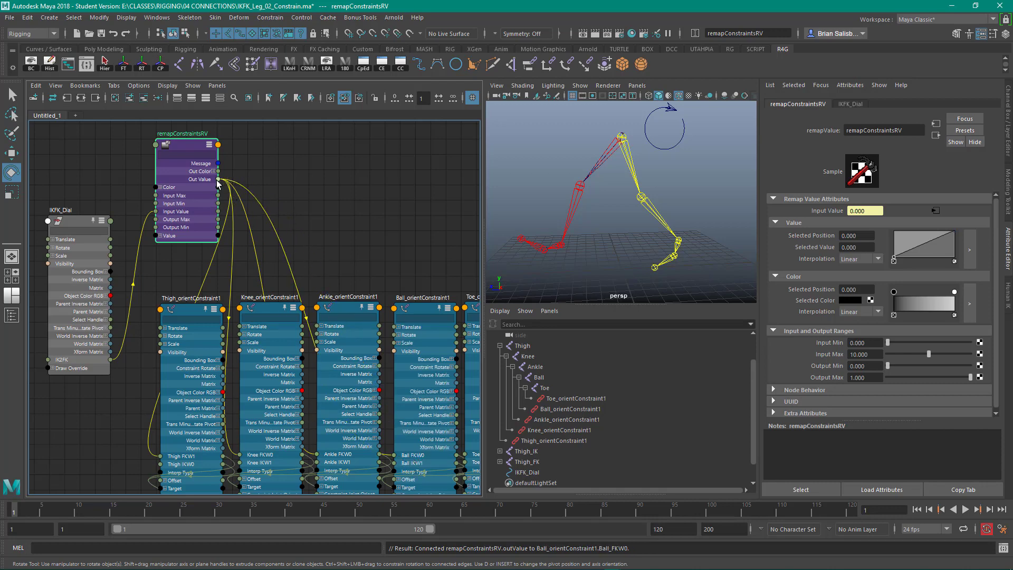
pyautogui.moveTo(218, 179); pyautogui.dragTo(465, 455)
# Spread the orient constraint nodes farther apart in the node graph.
pyautogui.keyDown('alt'); pyautogui.moveTo(390, 228); pyautogui.dragTo(322, 177, button='middle'); pyautogui.keyUp('alt')
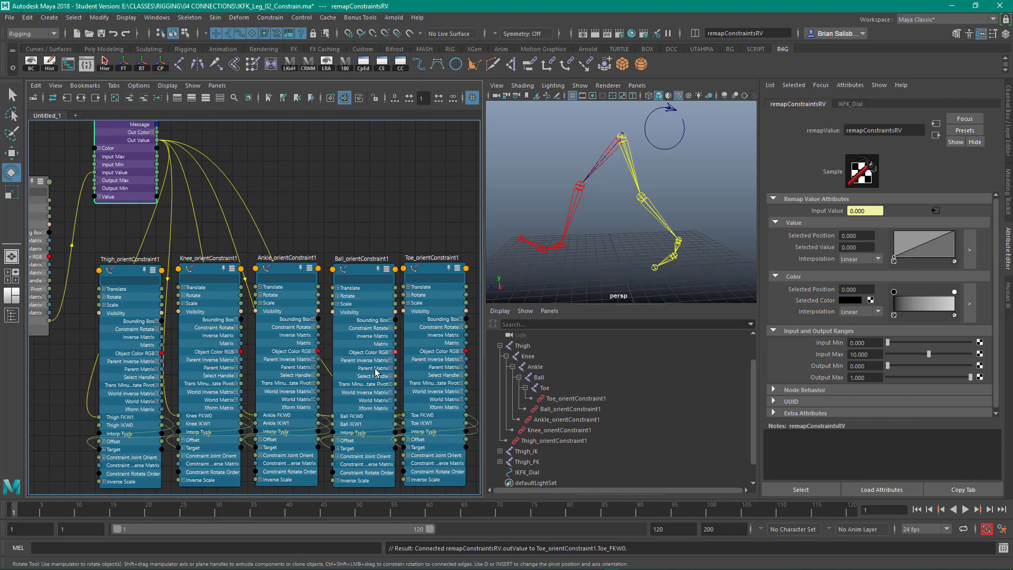
pyautogui.click(439, 270)
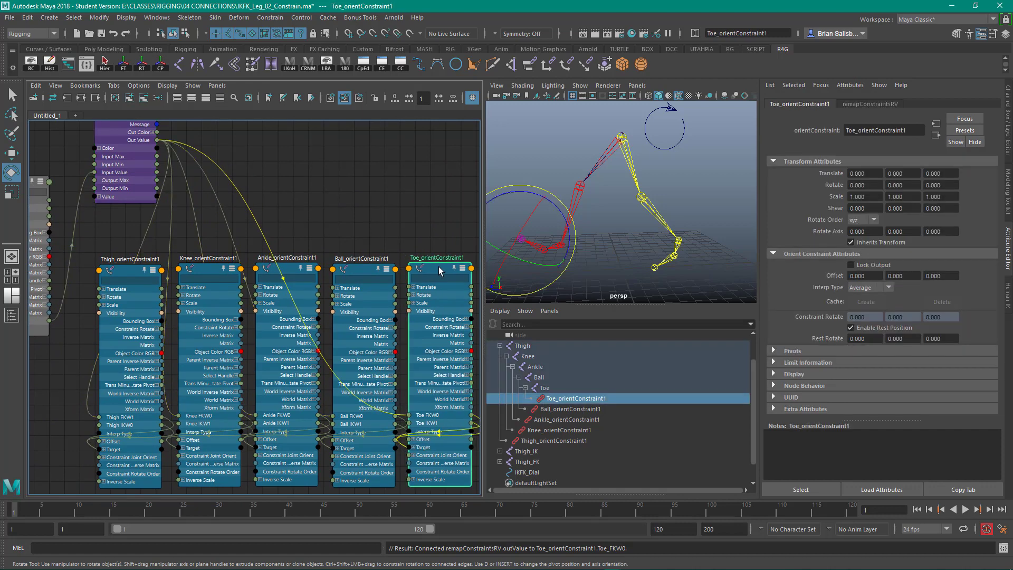
pyautogui.click(364, 268)
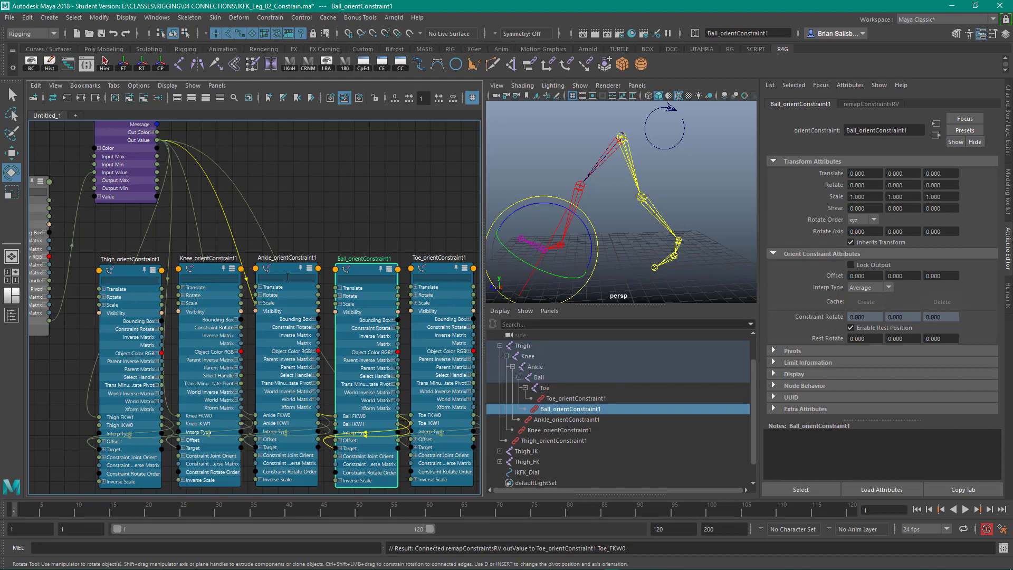
pyautogui.moveTo(118, 270); pyautogui.dragTo(107, 270)
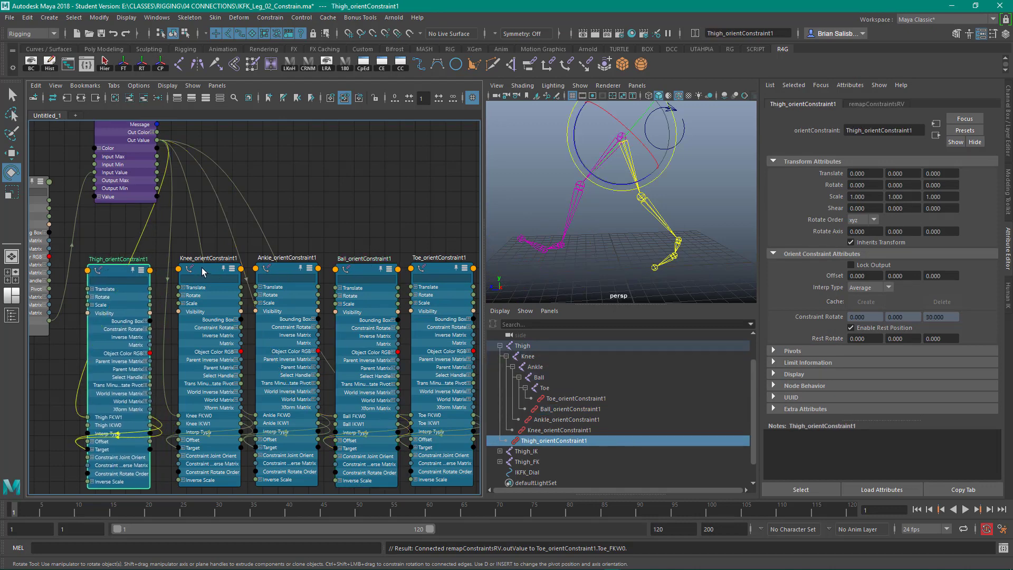
pyautogui.moveTo(202, 267); pyautogui.dragTo(198, 268)
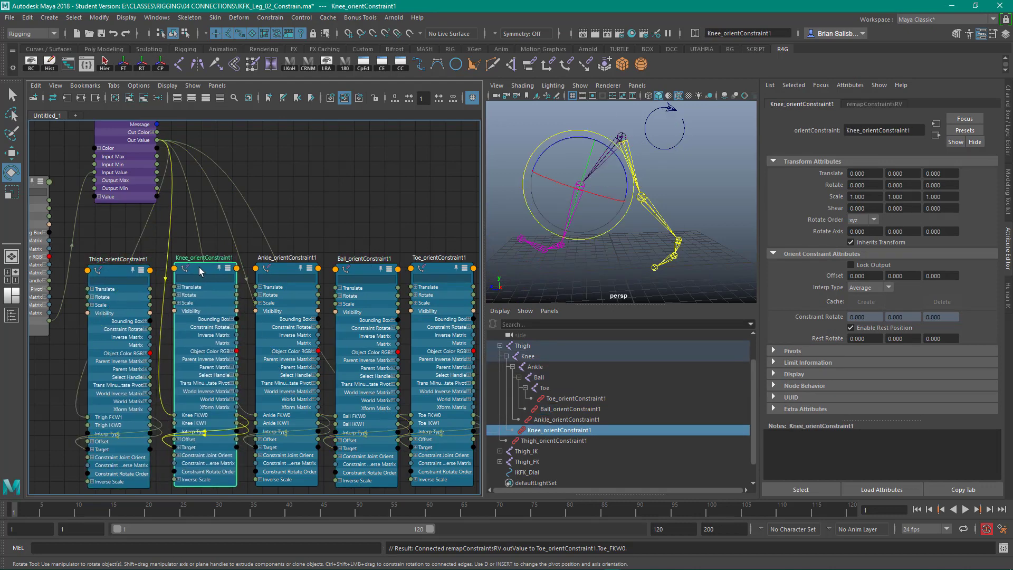
# Scrub IKFK_Dial's IK2FK to 10 and inspect the weights of the toe and thigh orient constraints.
pyautogui.scroll(-3, 288, 169)
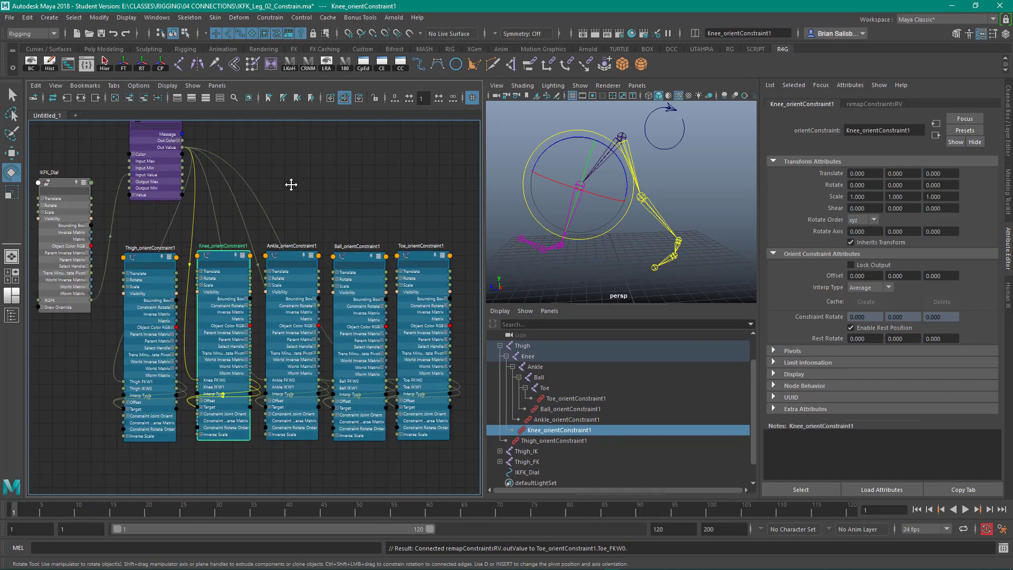
pyautogui.click(716, 152)
pyautogui.click(670, 136)
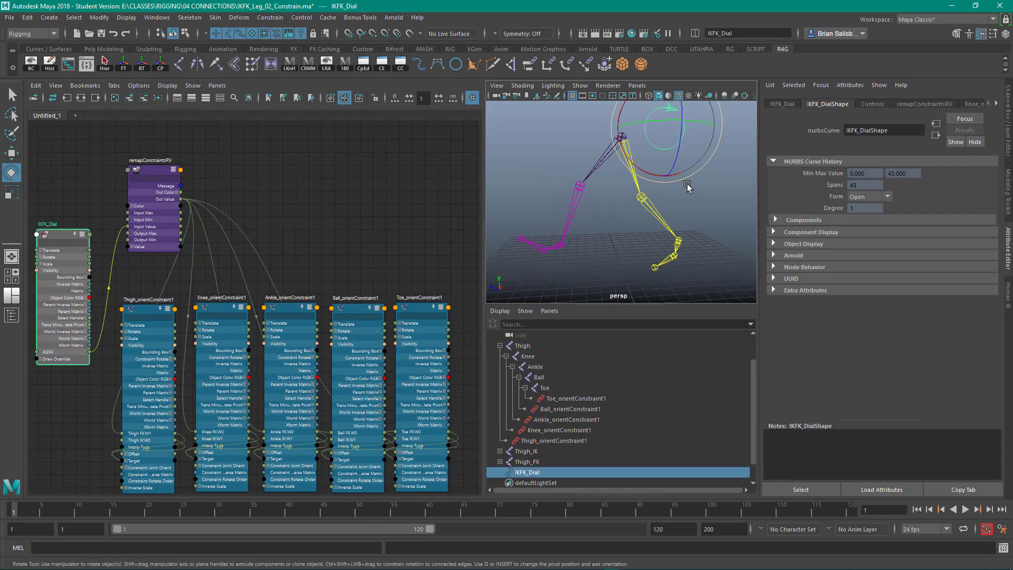
pyautogui.click(1008, 108)
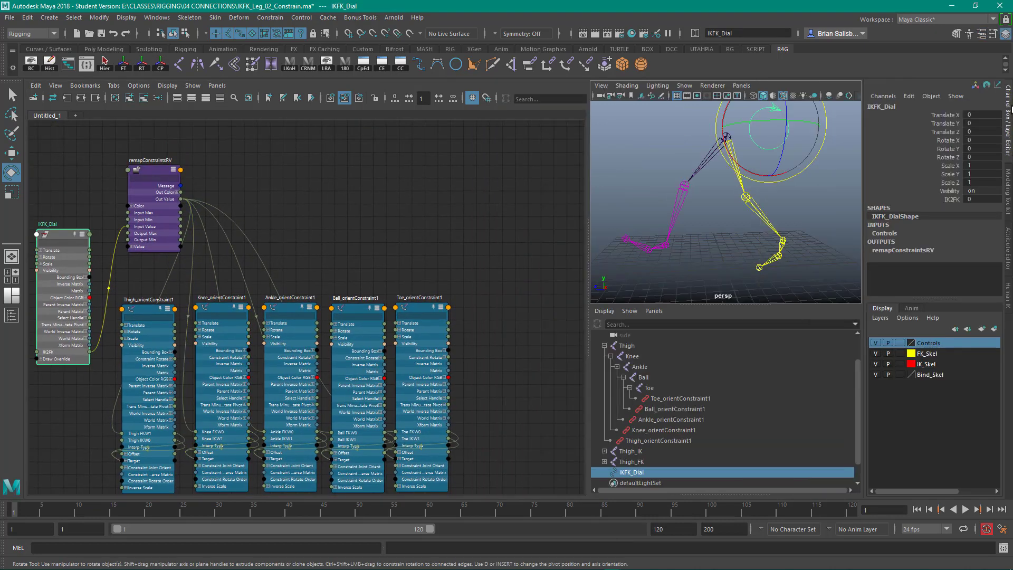
pyautogui.click(953, 199)
pyautogui.moveTo(793, 183); pyautogui.dragTo(860, 164, button='middle')
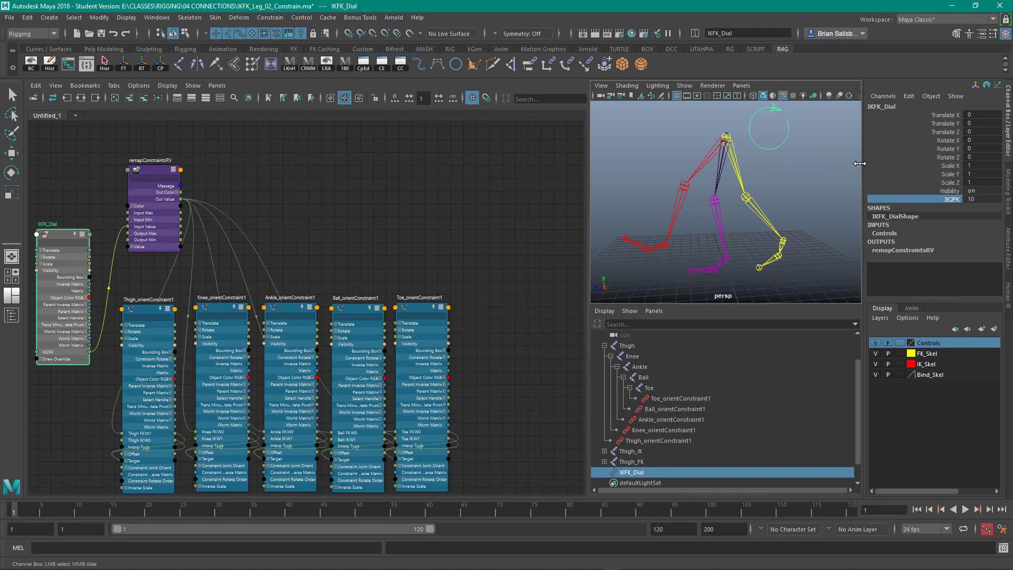
pyautogui.click(423, 307)
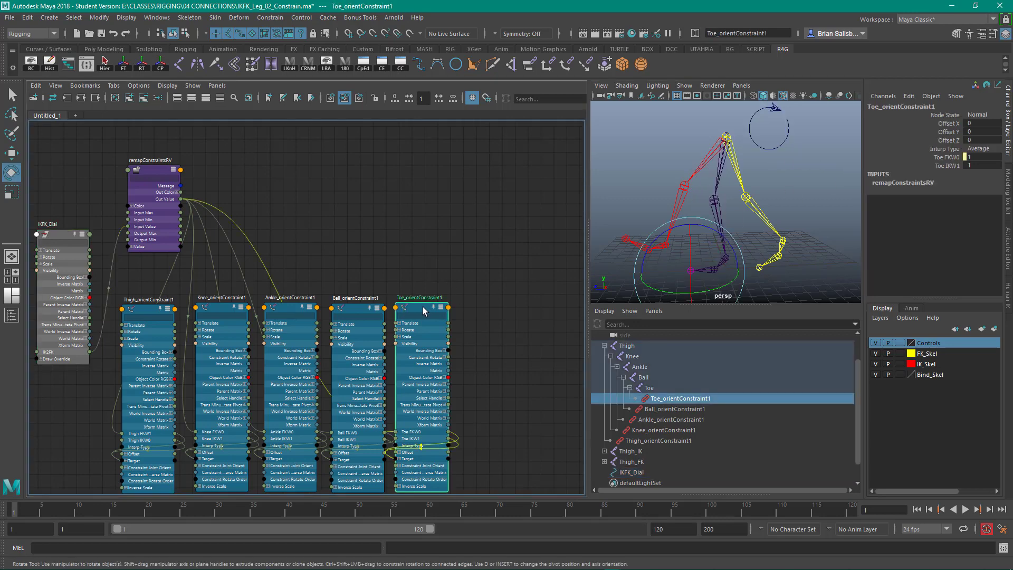
pyautogui.click(149, 315)
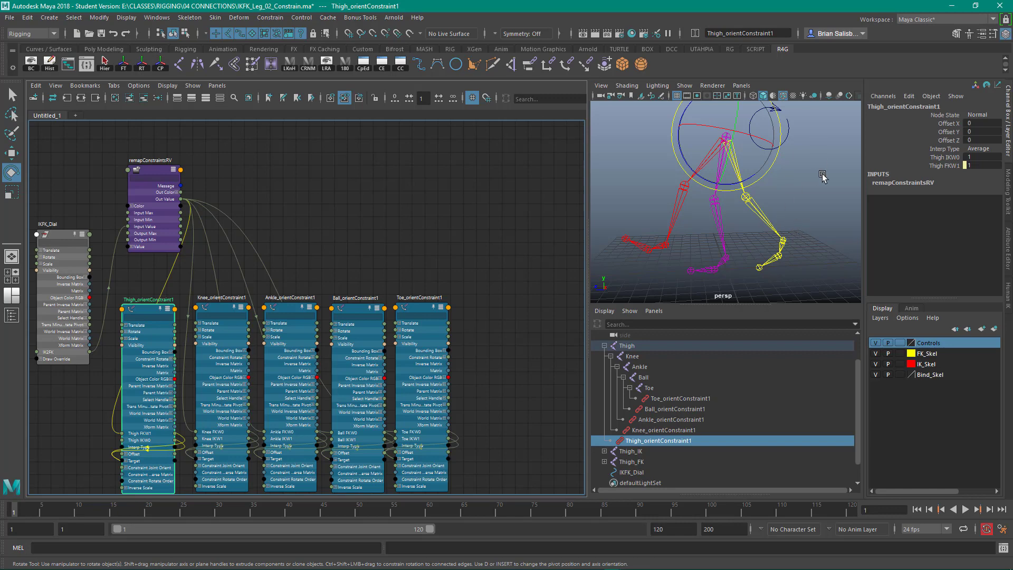
# Scrub IKFK_Dial's IK2FK to 2.3 and inspect the weights of Thigh_orientConstraint1.
pyautogui.click(797, 152)
pyautogui.moveTo(774, 129); pyautogui.dragTo(797, 174)
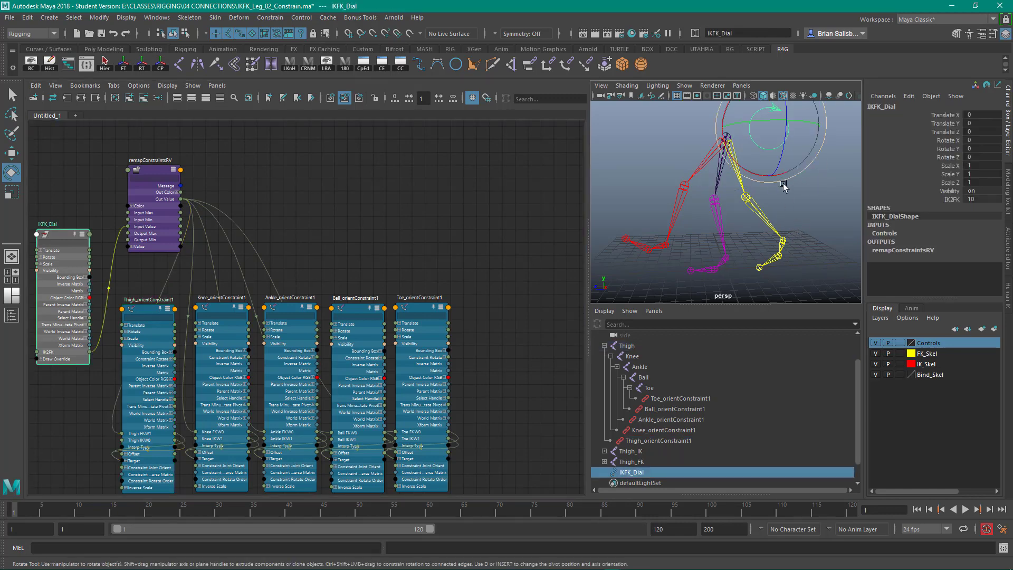
pyautogui.click(952, 200)
pyautogui.moveTo(834, 188); pyautogui.dragTo(780, 168, button='middle')
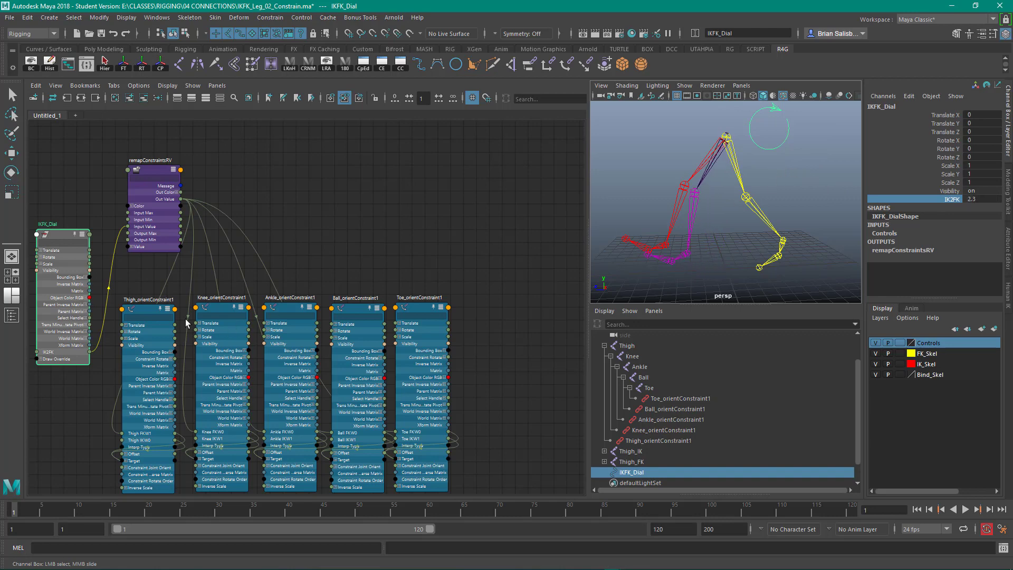
pyautogui.click(149, 311)
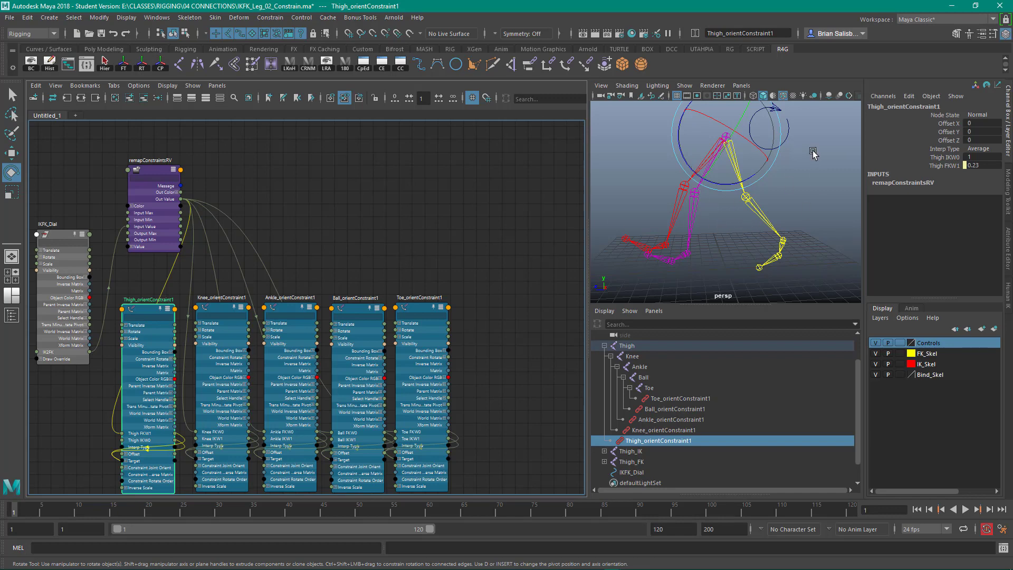
# Scrub IKFK_Dial's IK2FK back to 10 and recheck the IK and FK weights of Thigh_orientConstraint1.
pyautogui.click(839, 140)
pyautogui.click(788, 135)
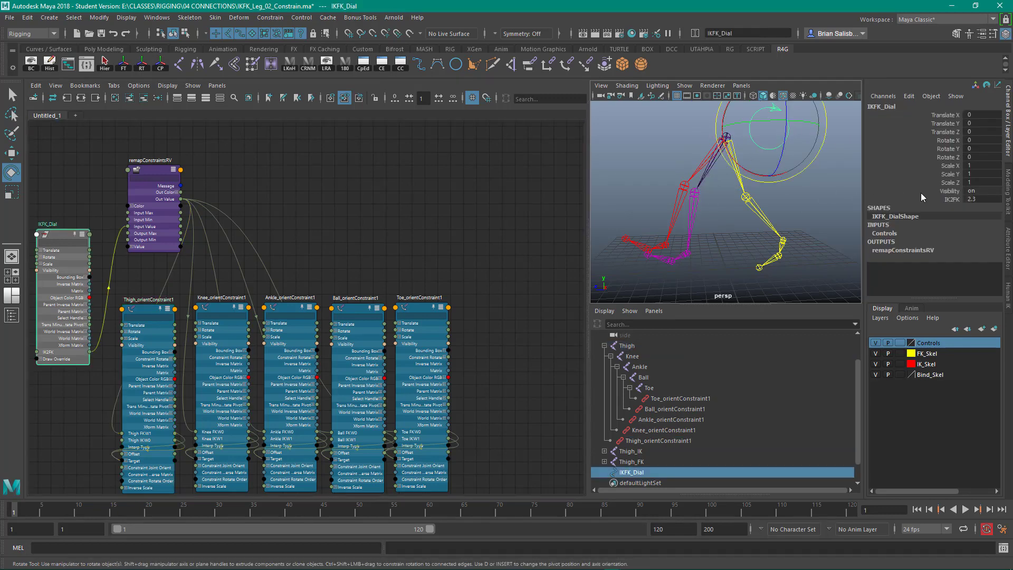
pyautogui.click(952, 199)
pyautogui.moveTo(810, 194); pyautogui.dragTo(818, 169, button='middle')
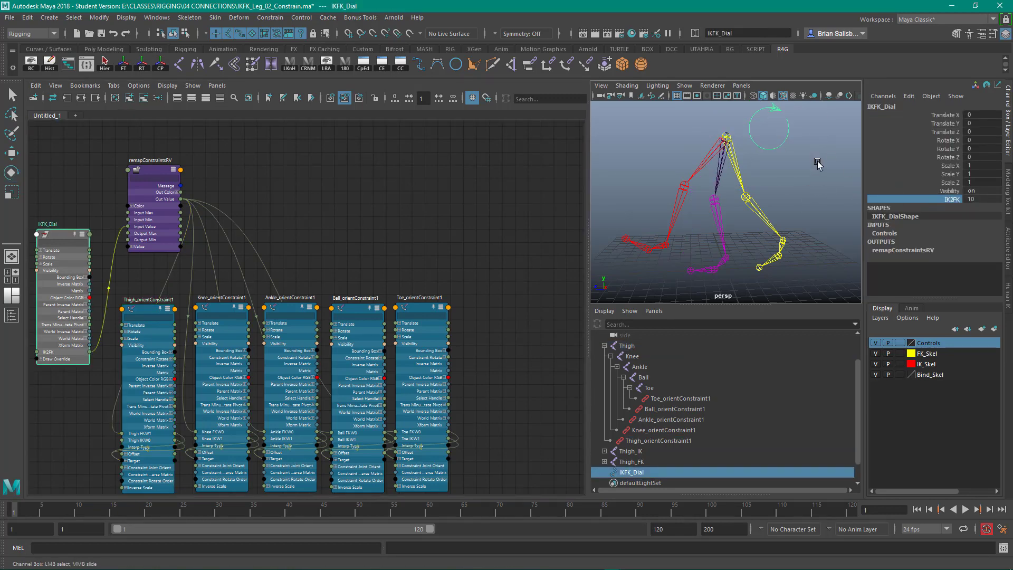
pyautogui.click(148, 314)
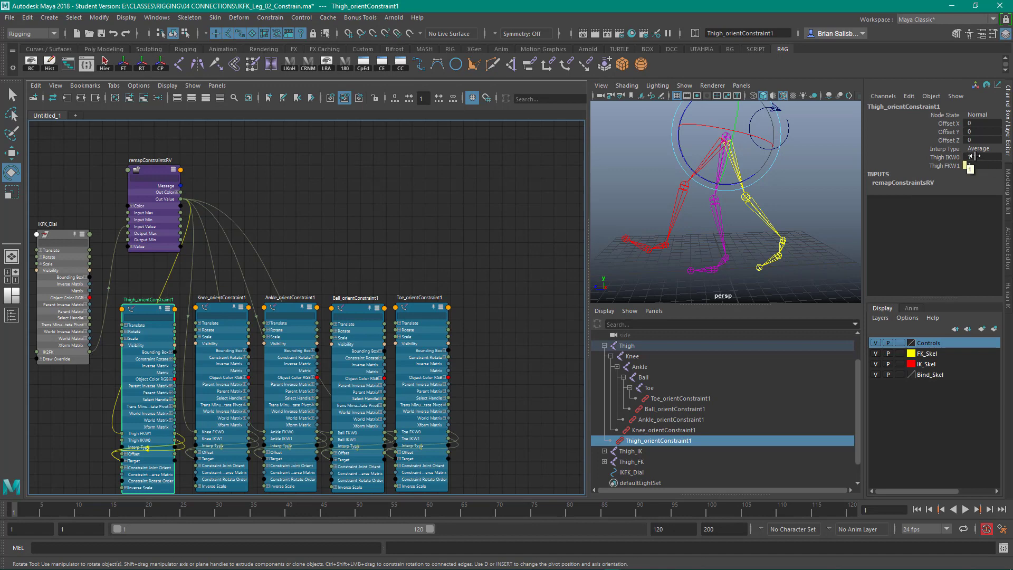
# Add a reverse node to the node graph and place it beside remapConstraintsRV.
pyautogui.keyDown('alt'); pyautogui.moveTo(468, 200); pyautogui.dragTo(435, 183, button='middle'); pyautogui.keyUp('alt')
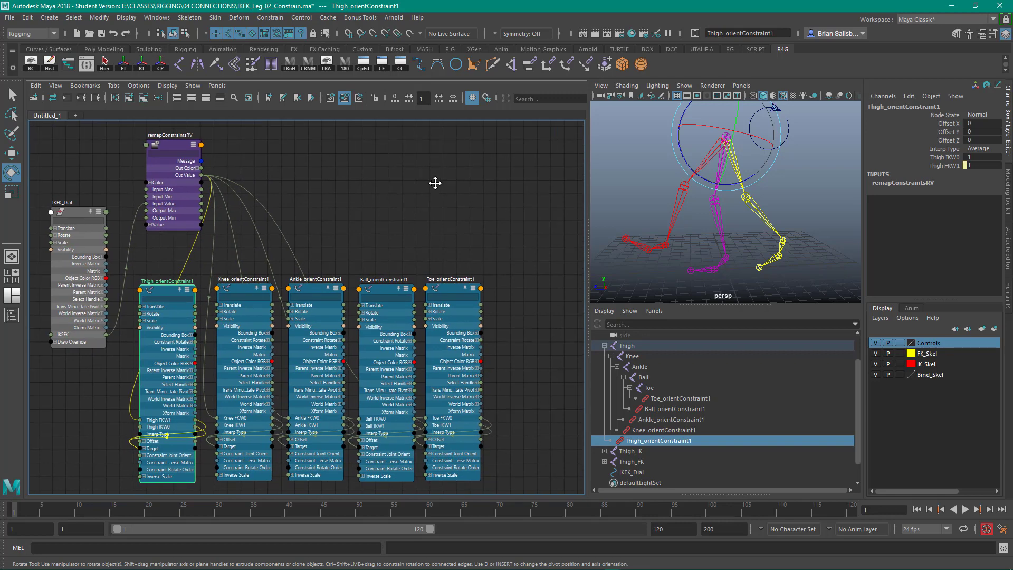
pyautogui.press('Tab')
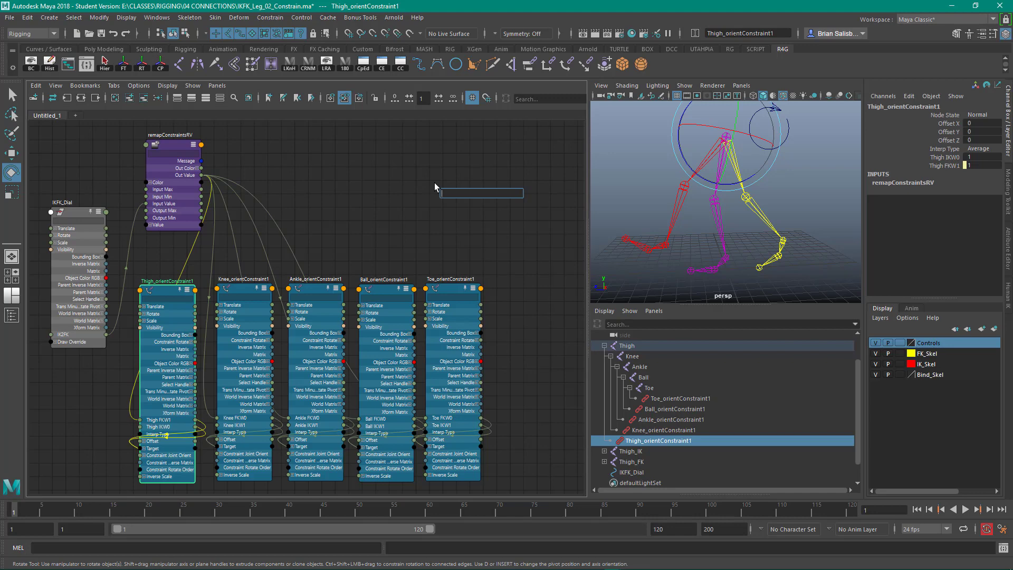
pyautogui.write('rever')
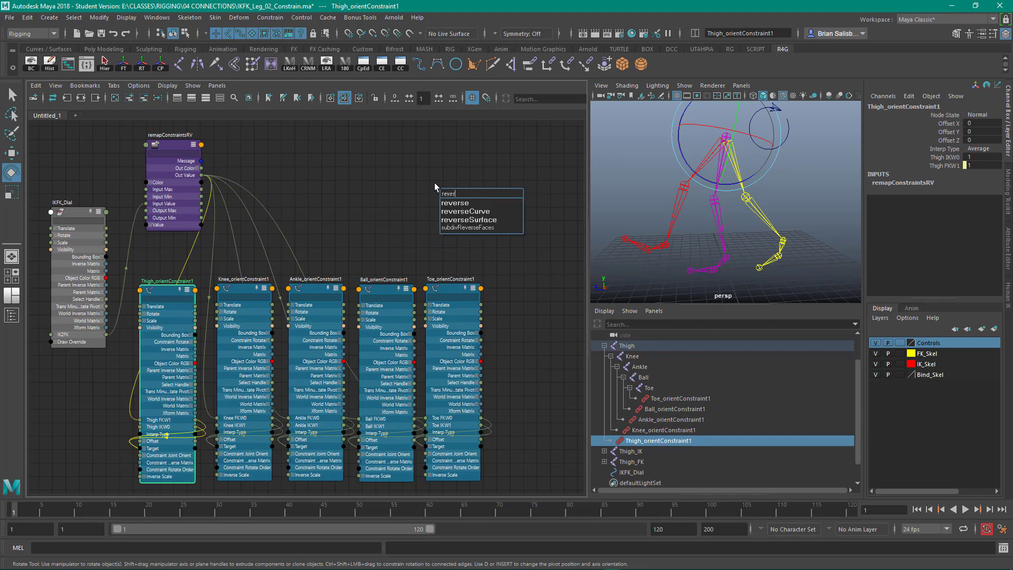
pyautogui.click(468, 202)
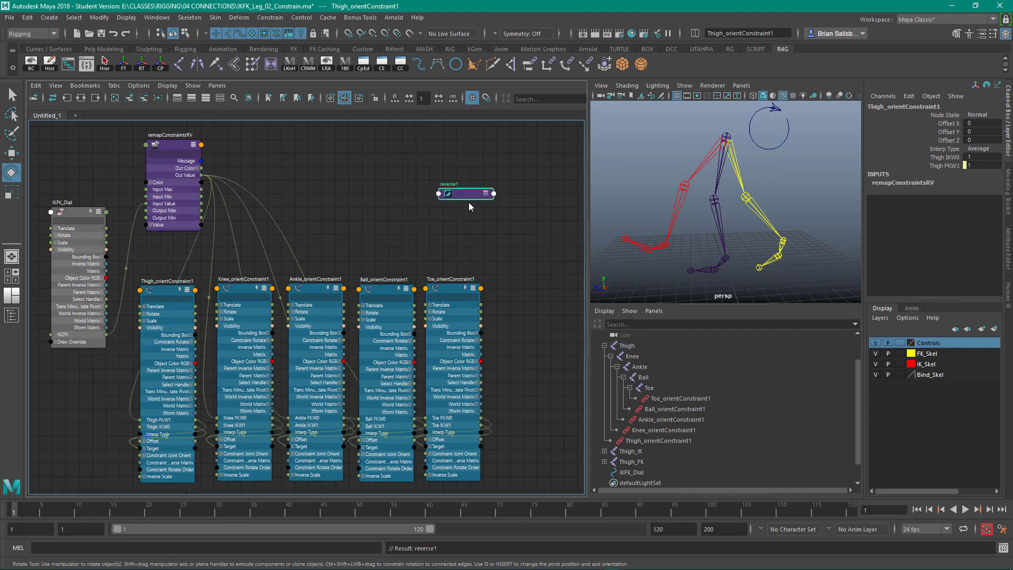
pyautogui.moveTo(463, 195); pyautogui.dragTo(328, 157)
# Show all attributes of the reverse node and expand its Input and Output into their X, Y and Z components.
pyautogui.press('3')
pyautogui.keyDown('alt'); pyautogui.moveTo(423, 163); pyautogui.dragTo(477, 171, button='right'); pyautogui.keyUp('alt')
pyautogui.keyDown('alt'); pyautogui.moveTo(403, 181); pyautogui.dragTo(400, 181, button='middle'); pyautogui.keyUp('alt')
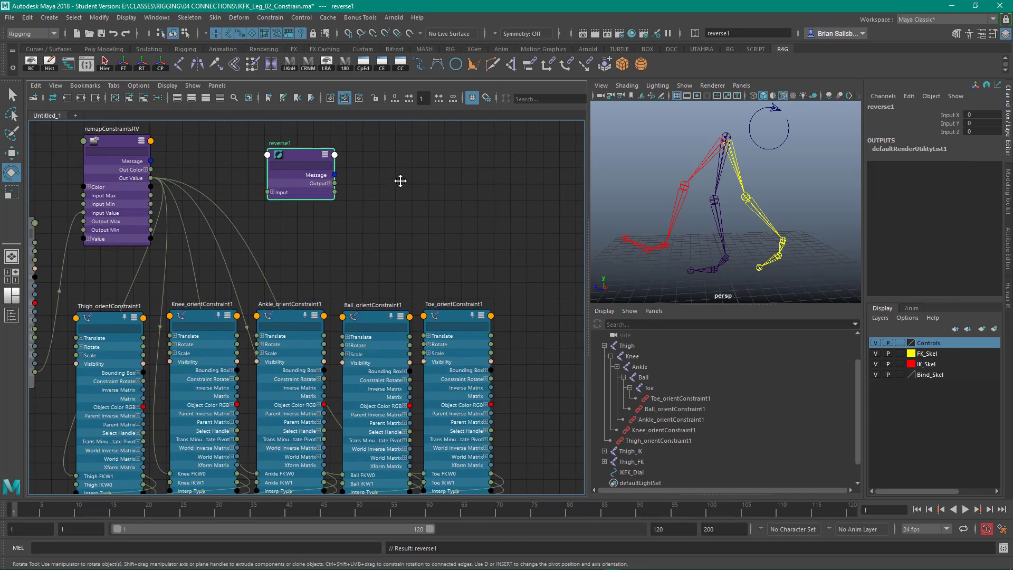
pyautogui.keyDown('alt'); pyautogui.moveTo(400, 181); pyautogui.dragTo(386, 183, button='right'); pyautogui.keyUp('alt')
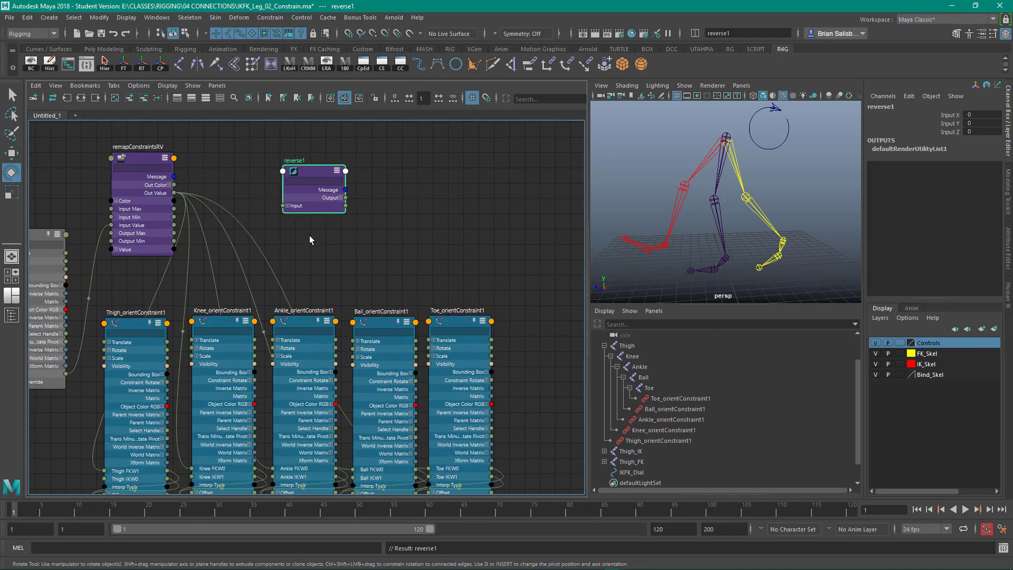
pyautogui.click(287, 206)
pyautogui.click(341, 198)
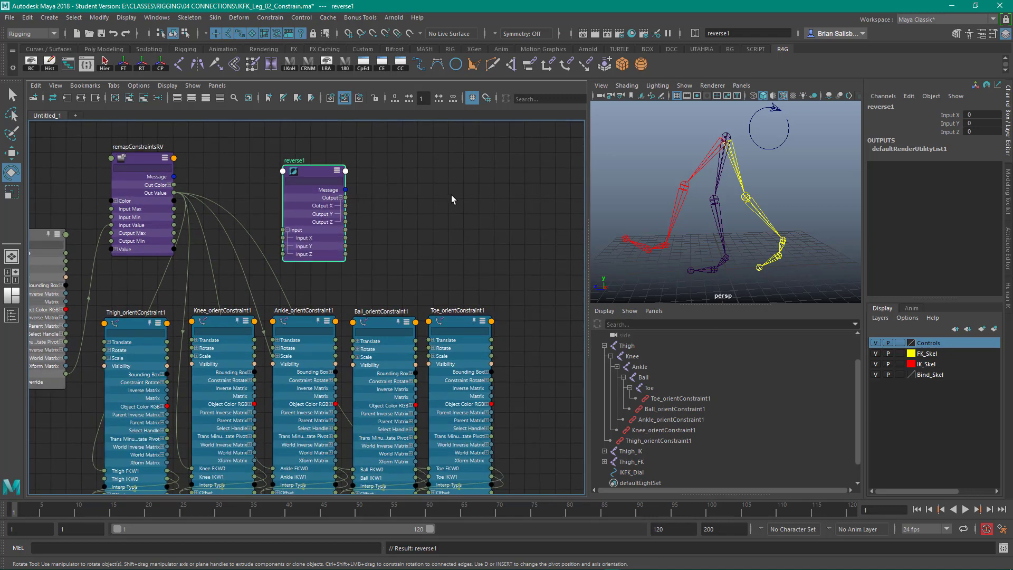
pyautogui.moveTo(314, 172); pyautogui.dragTo(309, 162)
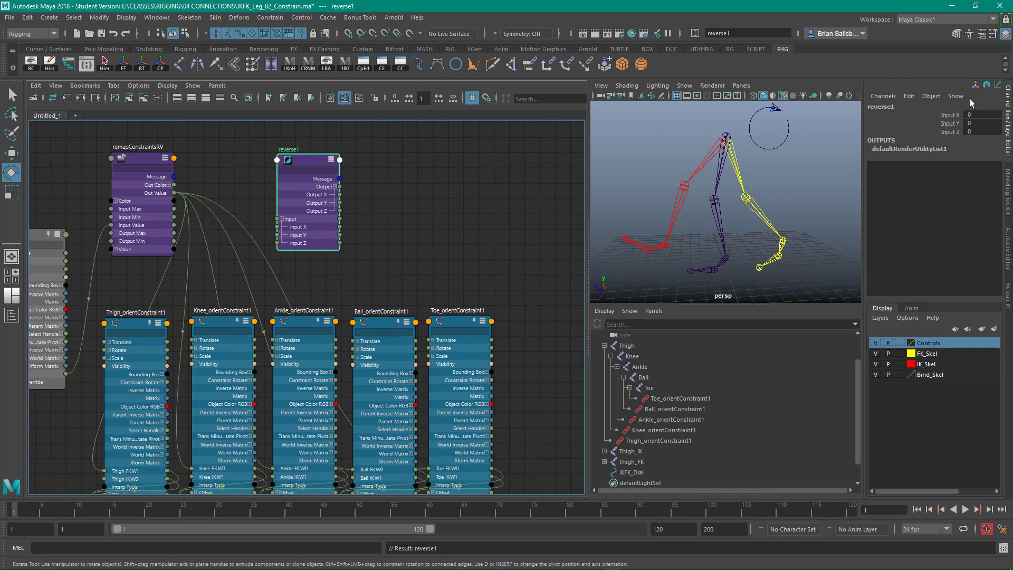
# Rename the reverse node to ConstraintsR.
pyautogui.doubleClick(907, 107)
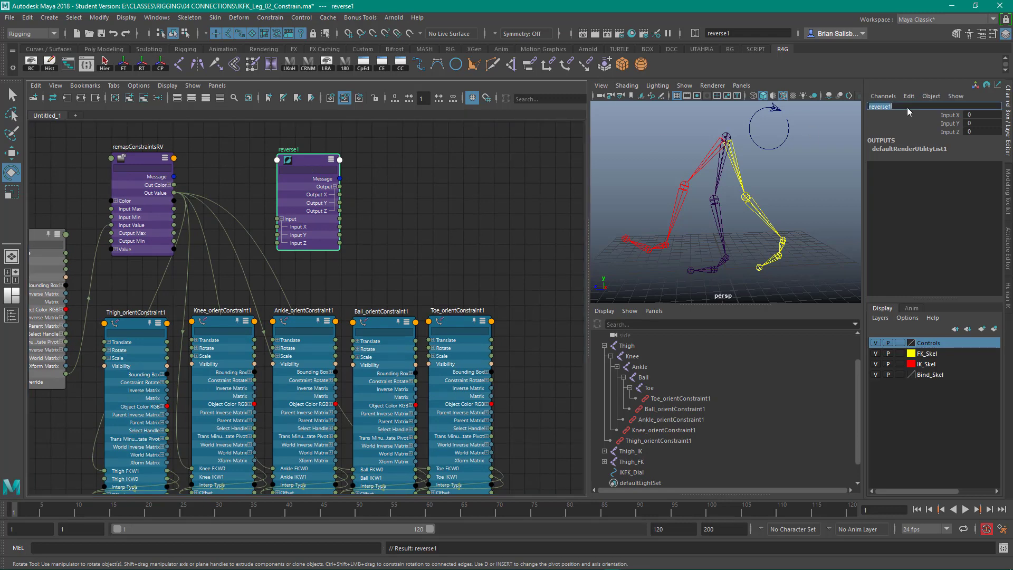
pyautogui.write('Col')
pyautogui.press('Return')
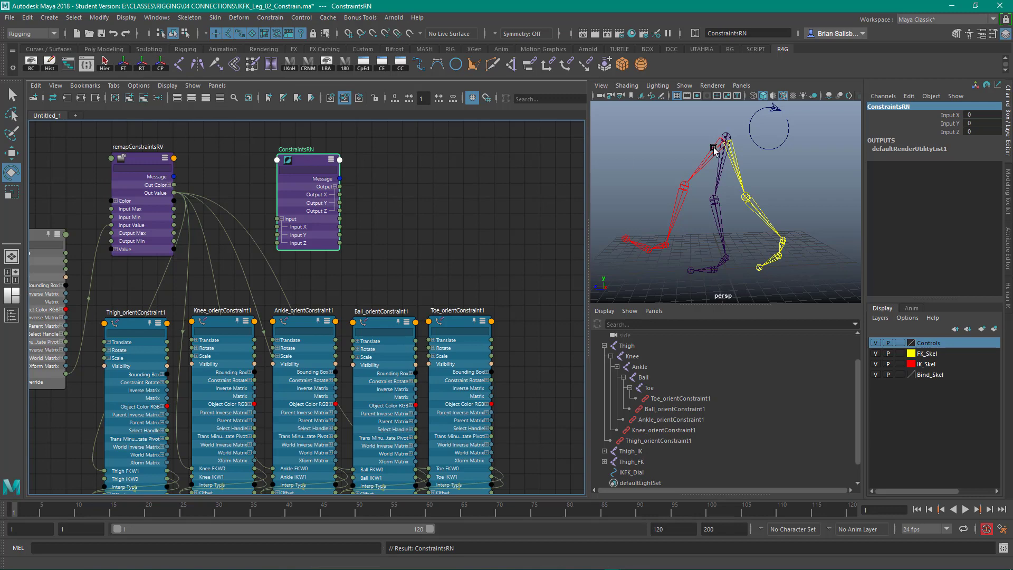
pyautogui.click(929, 106)
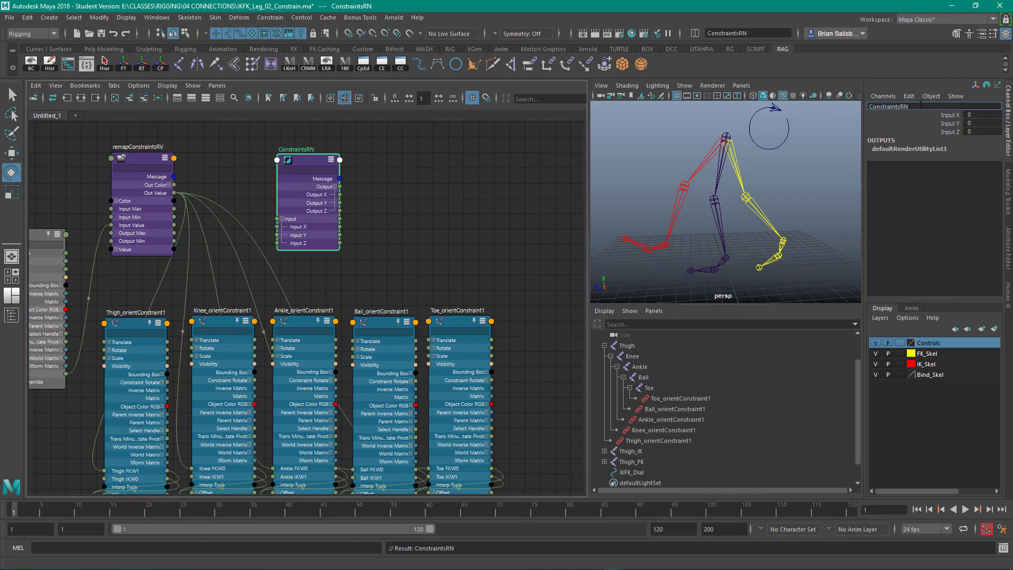
pyautogui.press('BackSpace')
pyautogui.press('Return')
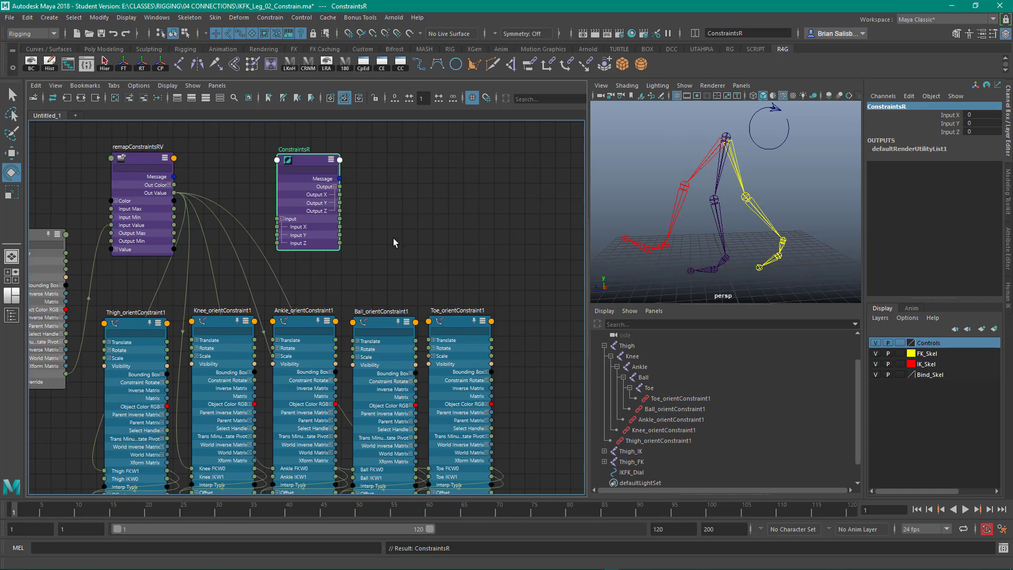
# Connect remapConstraintsRV's Out Value to Input X of ConstraintsR.
pyautogui.moveTo(393, 239)
pyautogui.keyDown('alt'); pyautogui.mouseDown(button='middle')
pyautogui.moveTo(396, 255)
pyautogui.moveTo(397, 233)
pyautogui.mouseUp(button='middle'); pyautogui.keyUp('alt')
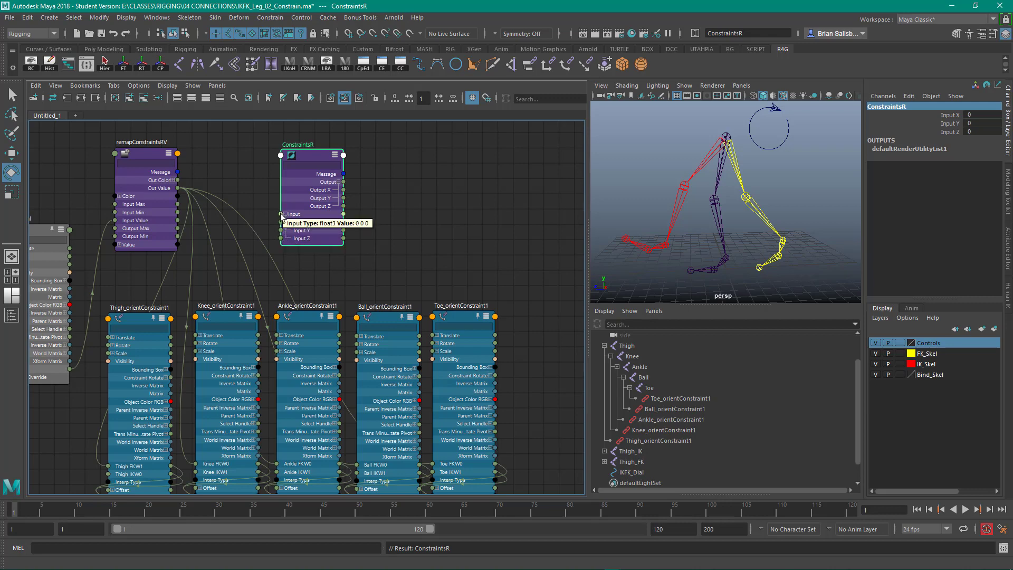
pyautogui.moveTo(178, 188); pyautogui.dragTo(199, 185)
pyautogui.moveTo(198, 185); pyautogui.dragTo(242, 195)
pyautogui.moveTo(242, 196); pyautogui.dragTo(274, 214)
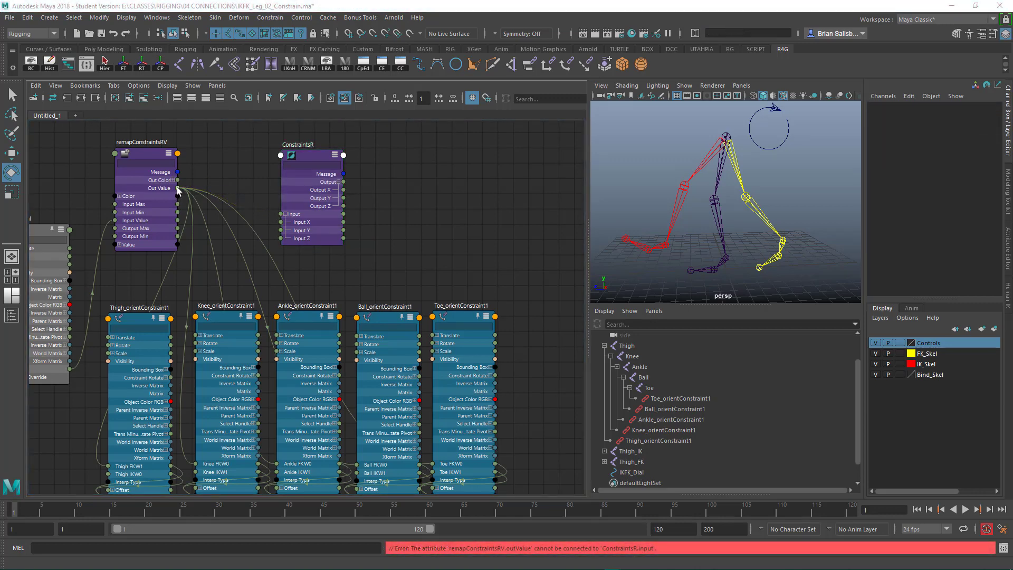
pyautogui.moveTo(178, 188); pyautogui.dragTo(294, 223)
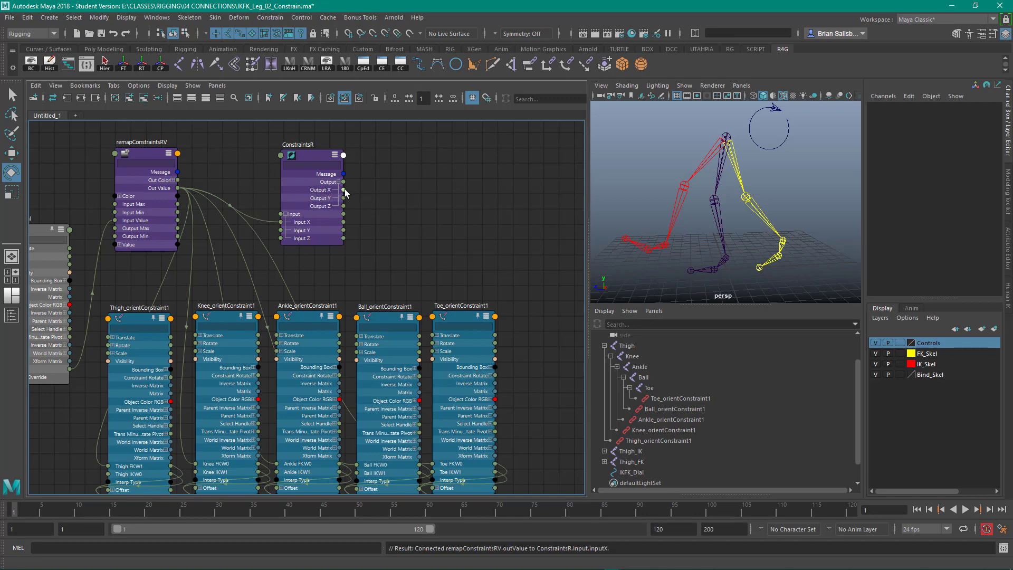
# Connect ConstraintsR's Output X to the IK weights of the thigh, knee, ankle, ball and toe orient constraints.
pyautogui.moveTo(344, 190); pyautogui.dragTo(108, 474)
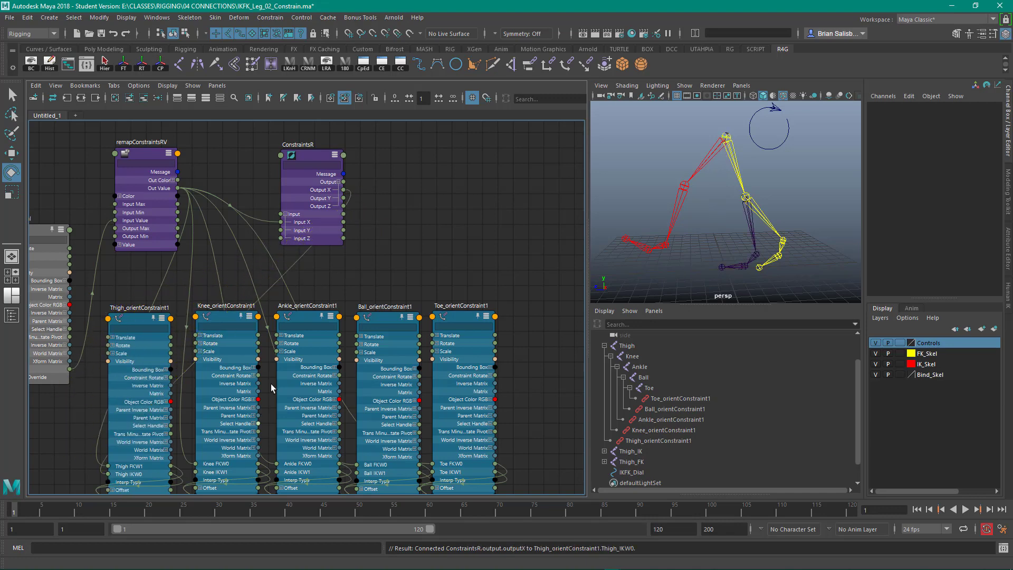
pyautogui.moveTo(344, 191); pyautogui.dragTo(195, 472)
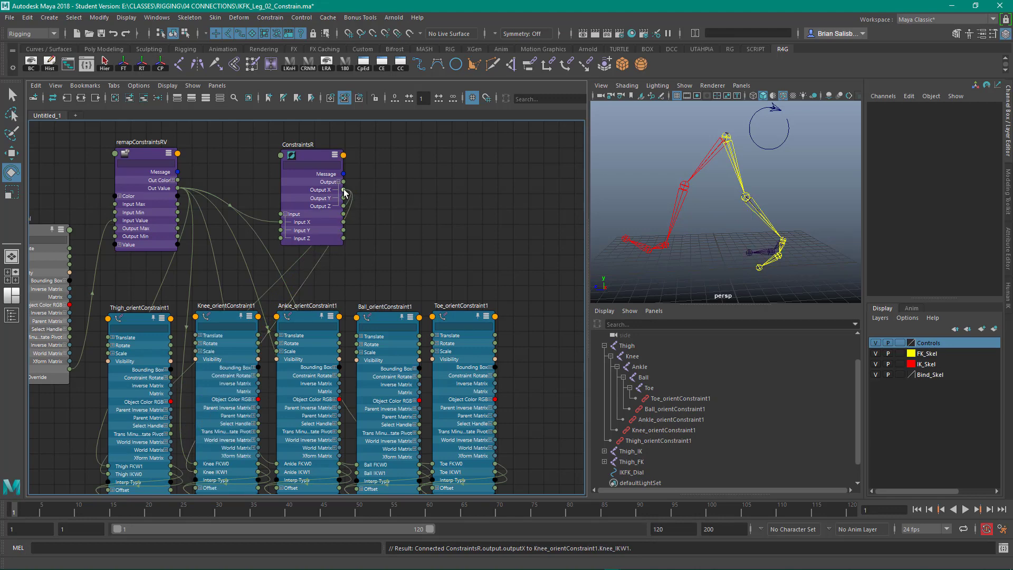
pyautogui.moveTo(344, 190); pyautogui.dragTo(276, 472)
pyautogui.moveTo(344, 191); pyautogui.dragTo(356, 475)
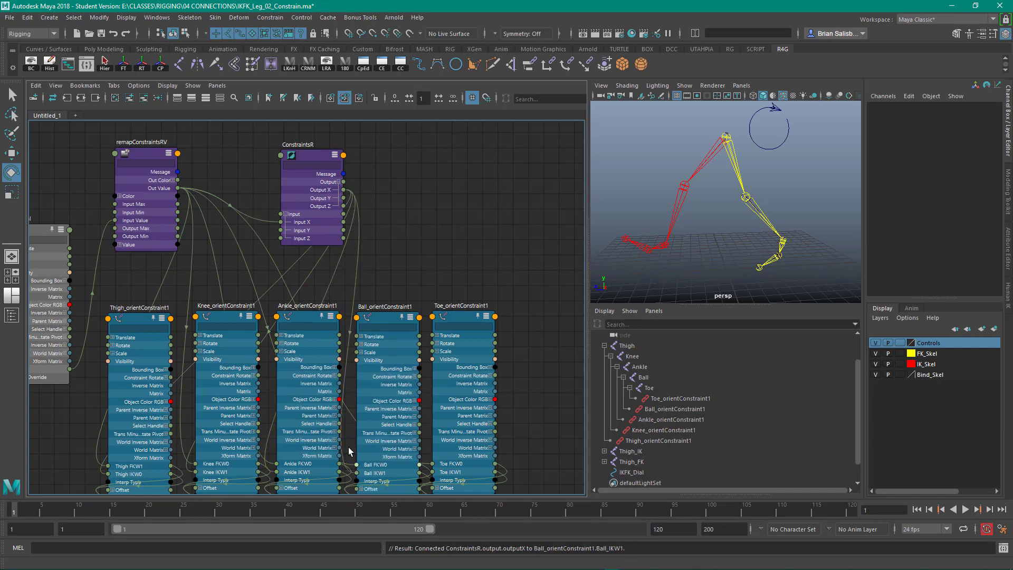
pyautogui.moveTo(418, 410); pyautogui.dragTo(433, 472)
pyautogui.scroll(-2, 444, 252)
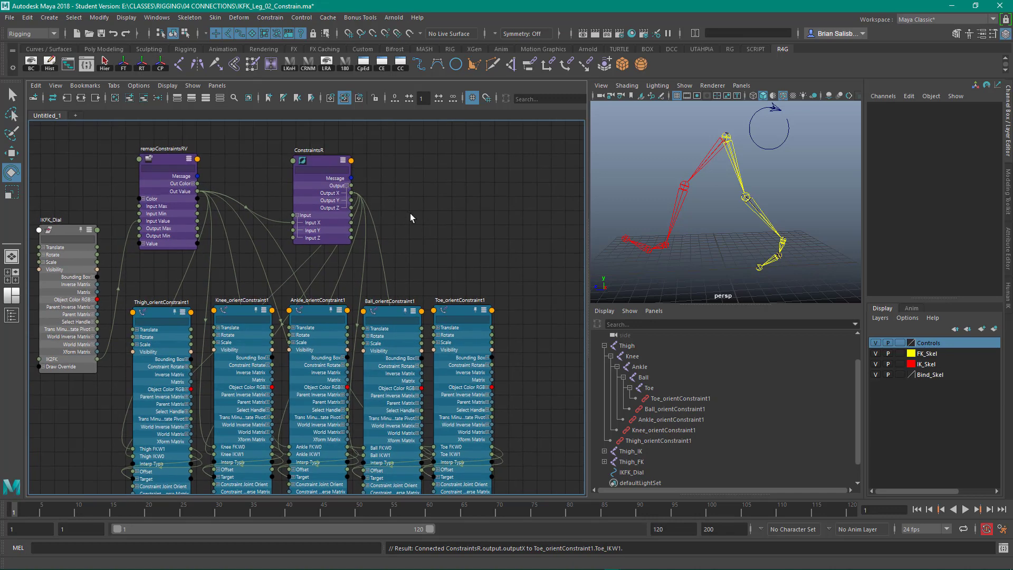
# Scrub IKFK_Dial's IK2FK to 0 and back up to 7.2, and inspect the IK and FK weights of Thigh_orientConstraint1.
pyautogui.click(768, 148)
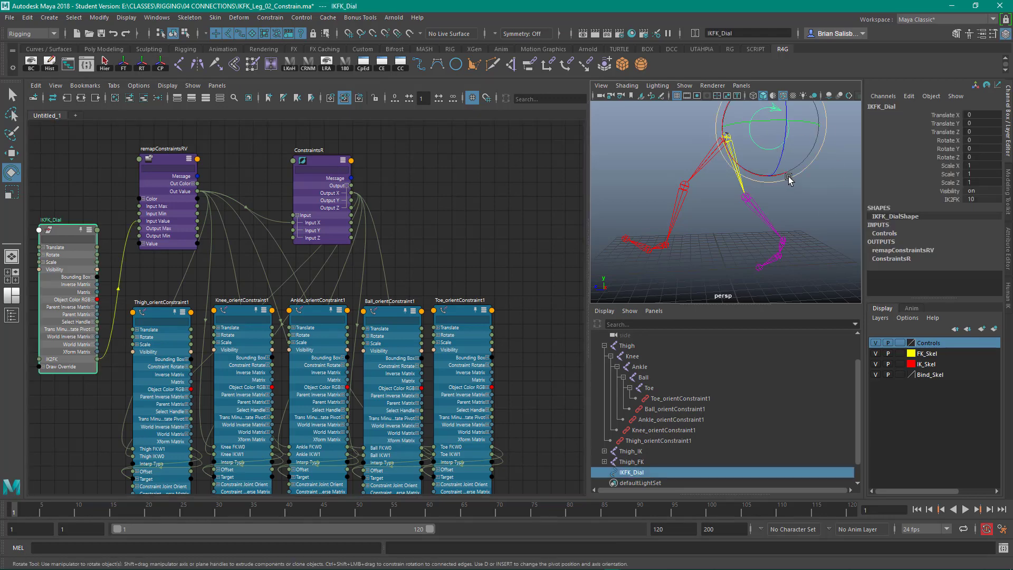
pyautogui.click(953, 199)
pyautogui.moveTo(953, 199); pyautogui.dragTo(758, 110, button='middle')
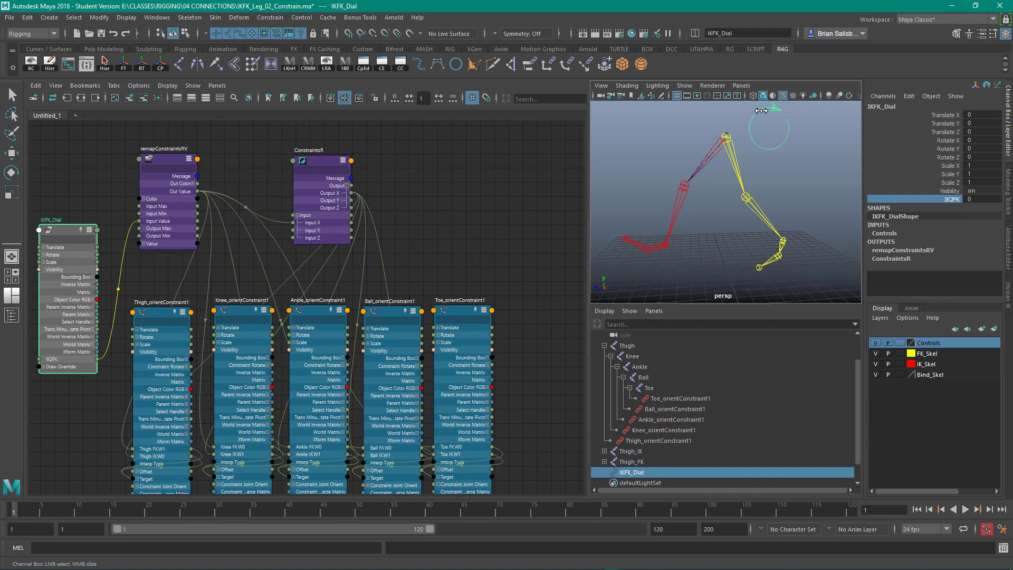
pyautogui.moveTo(762, 111); pyautogui.dragTo(804, 122, button='middle')
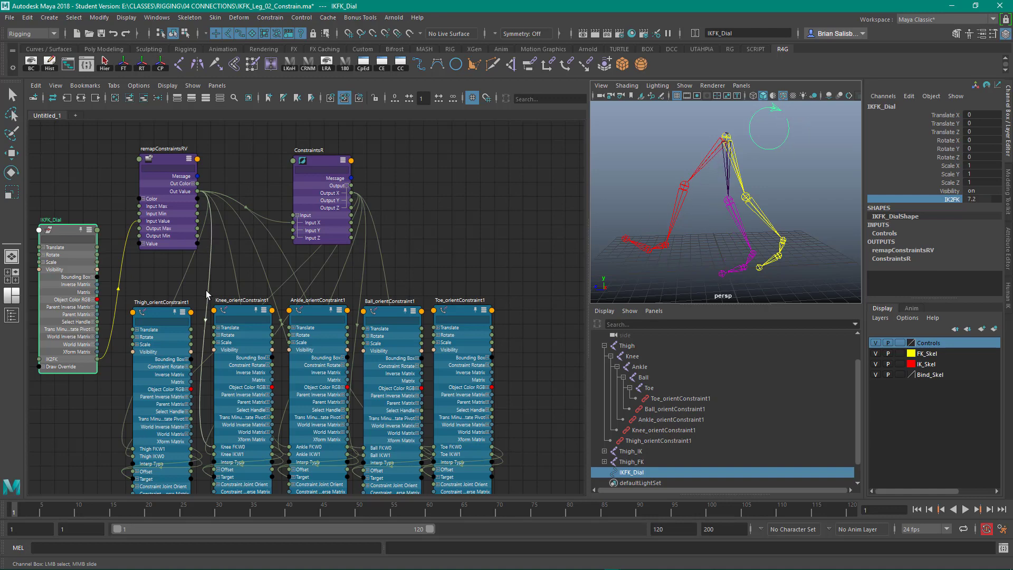
pyautogui.click(161, 311)
pyautogui.press('e')
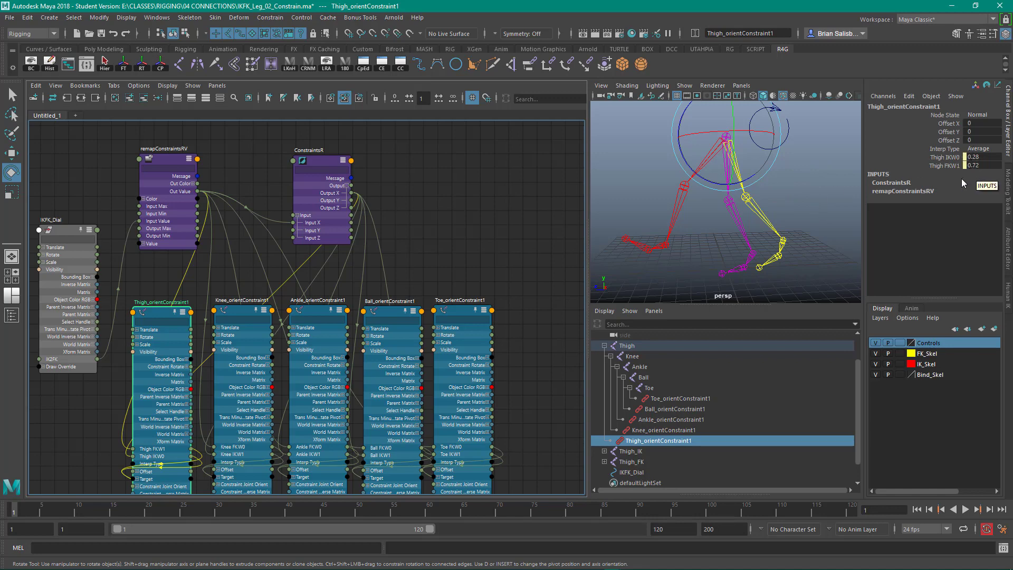
# Scrub IKFK_Dial's IK2FK down to 0 to test the leg's switch to IK.
pyautogui.click(55, 235)
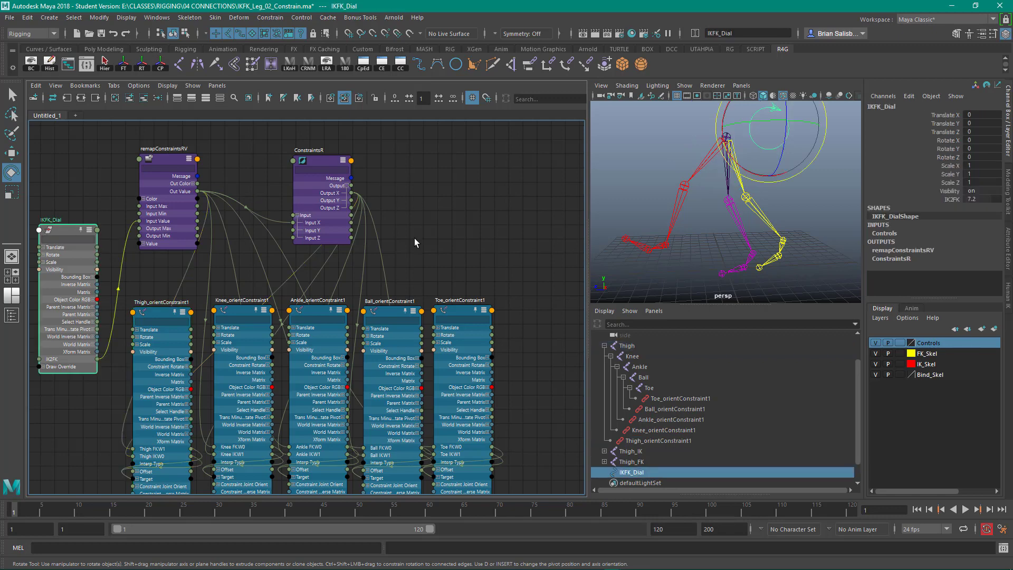
pyautogui.click(952, 199)
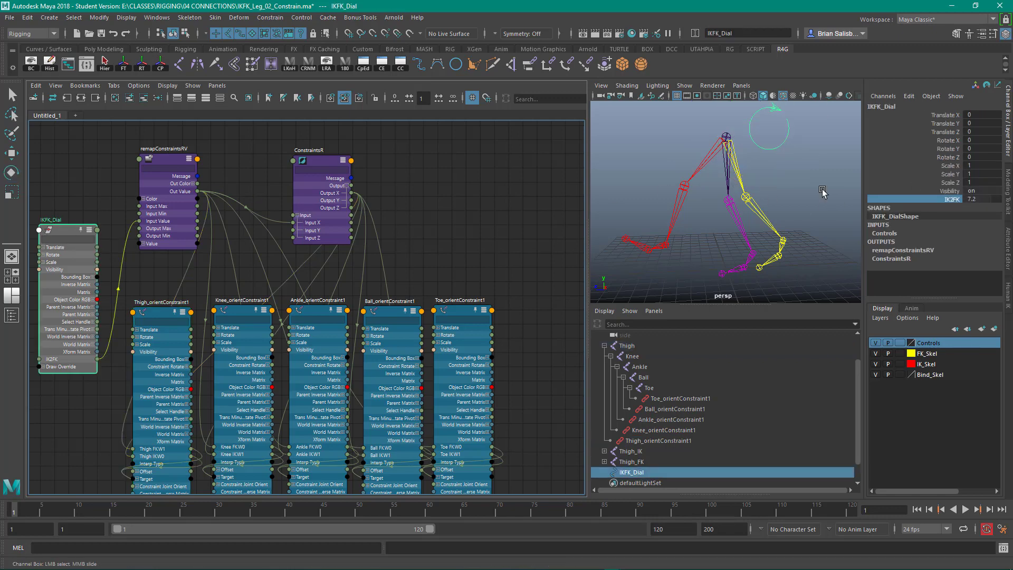
pyautogui.moveTo(824, 193); pyautogui.dragTo(753, 152, button='middle')
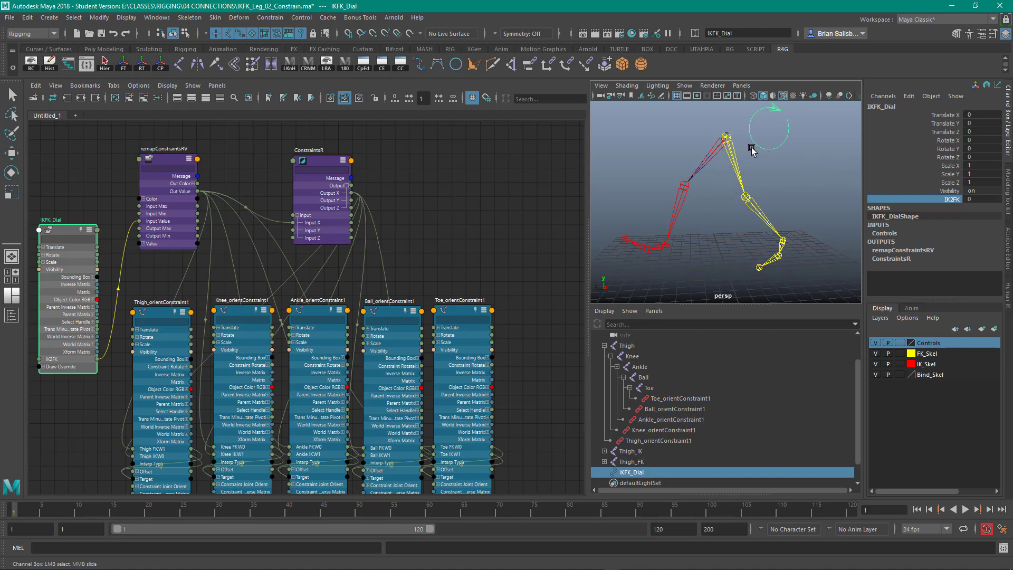
pyautogui.scroll(-2, 470, 168)
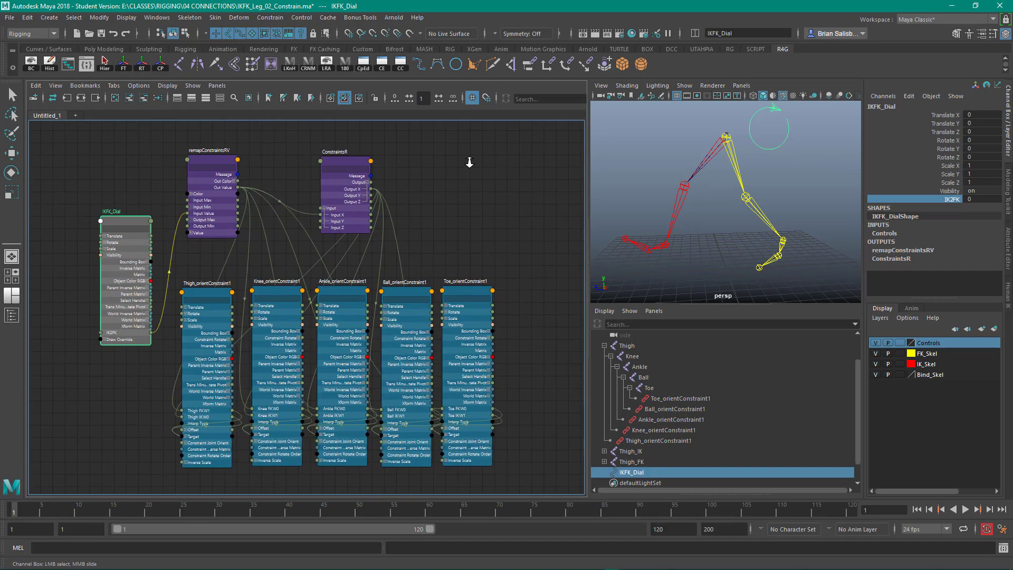